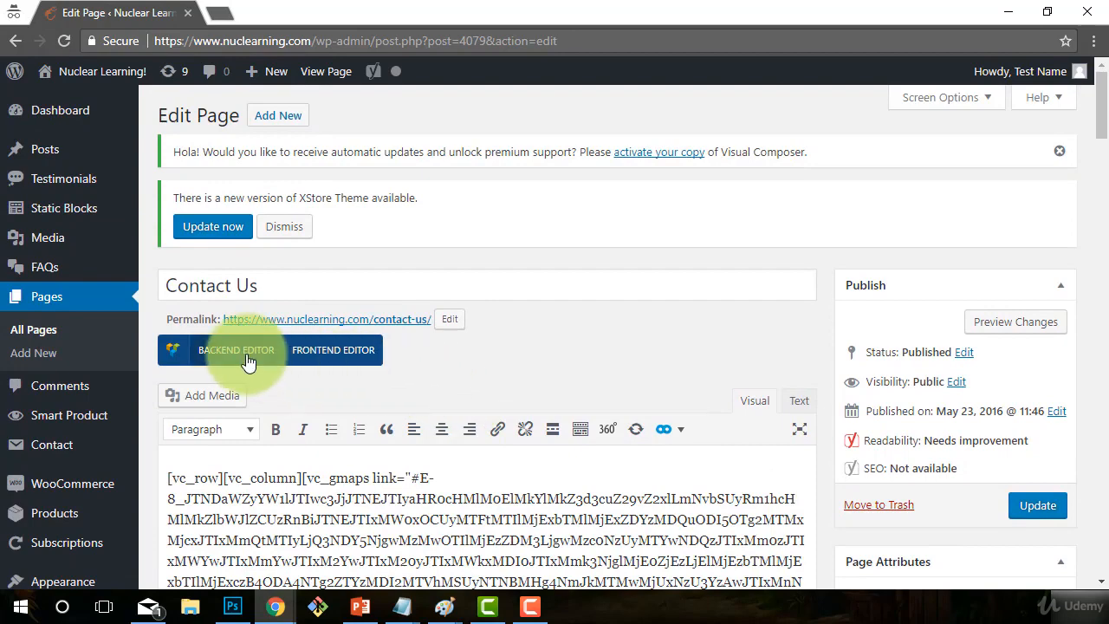
# - Switch the Contact Us page to the Visual Composer backend editor and review its row layout
pyautogui.click(208, 351)
pyautogui.scroll(-2, 524, 337)
pyautogui.scroll(-4, 376, 399)
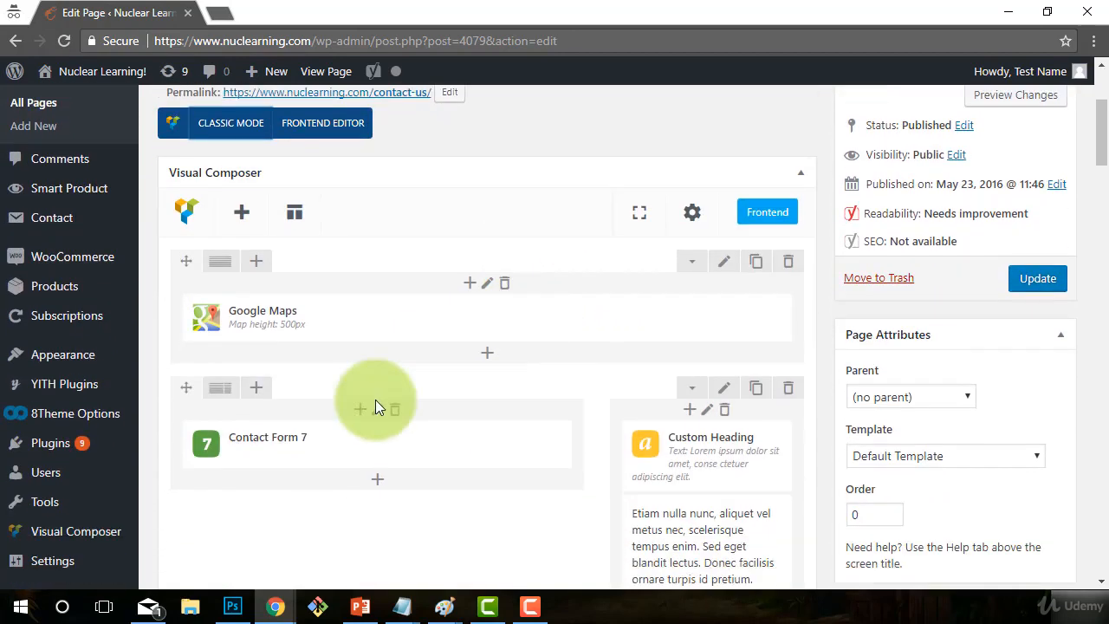
pyautogui.scroll(3, 490, 485)
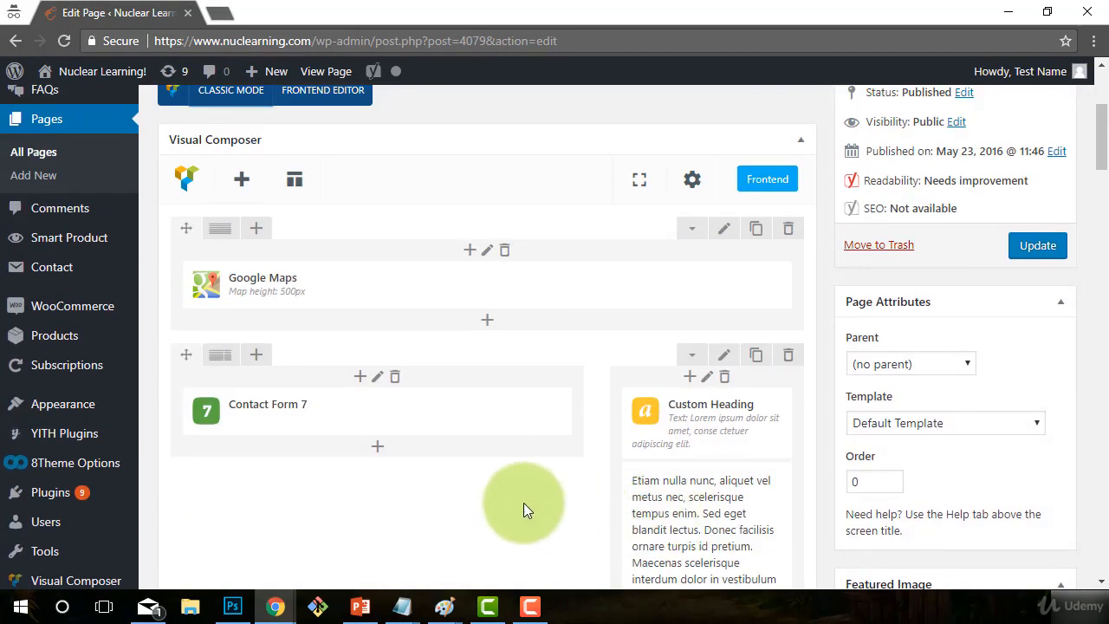
pyautogui.scroll(1, 363, 541)
pyautogui.scroll(1, 363, 541)
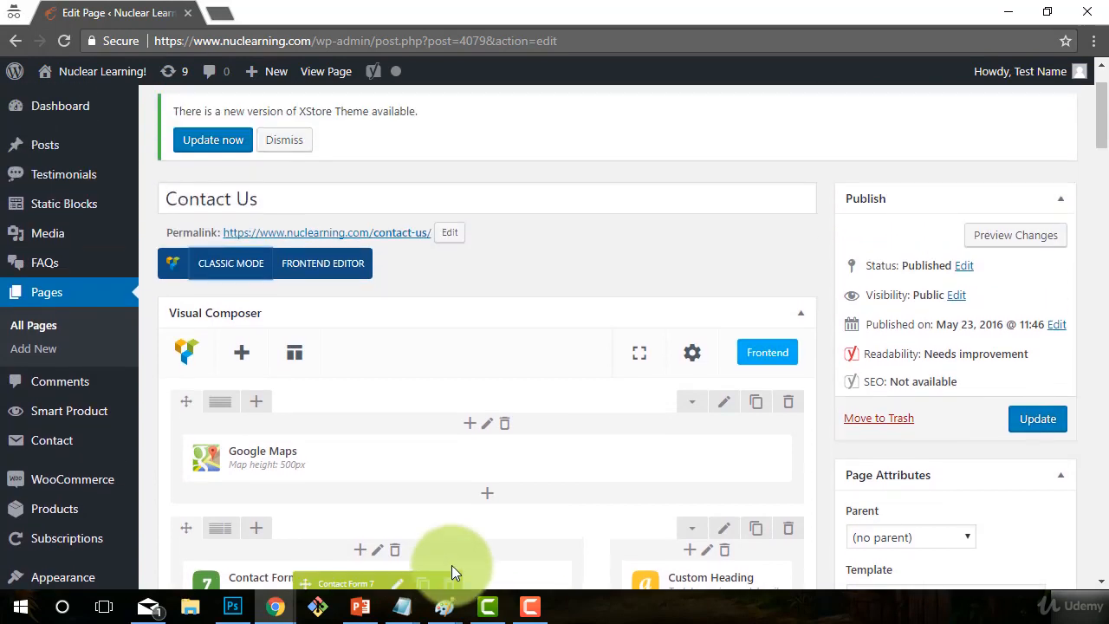
pyautogui.scroll(-1, 455, 516)
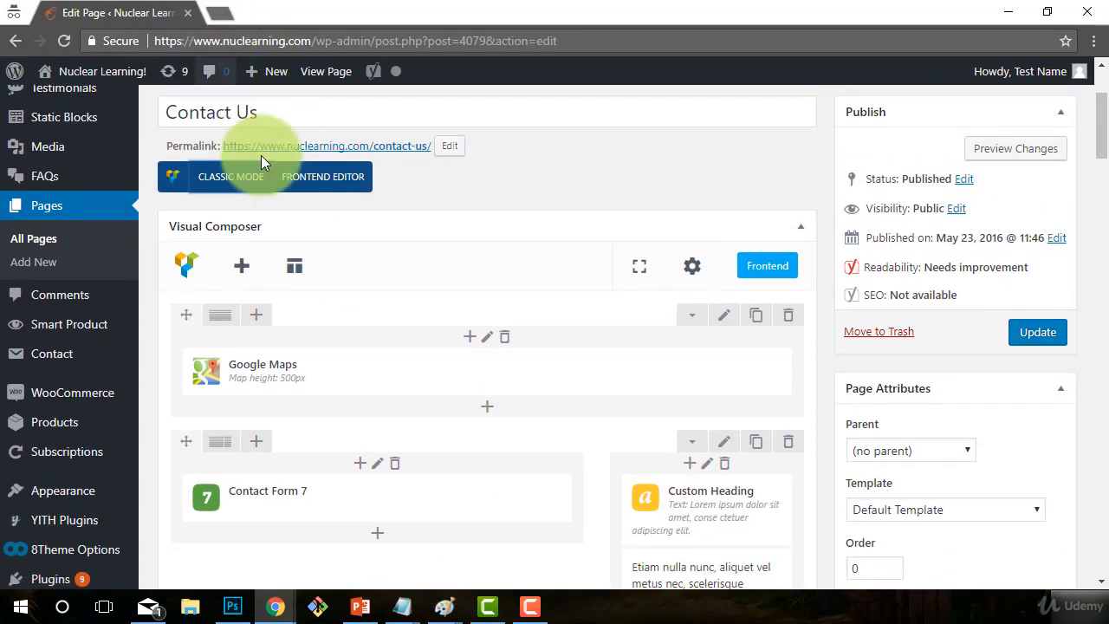
# - Open the Contact Us page's permalink in a new browser tab and switch to that tab
pyautogui.rightClick(377, 155)
pyautogui.click(378, 162)
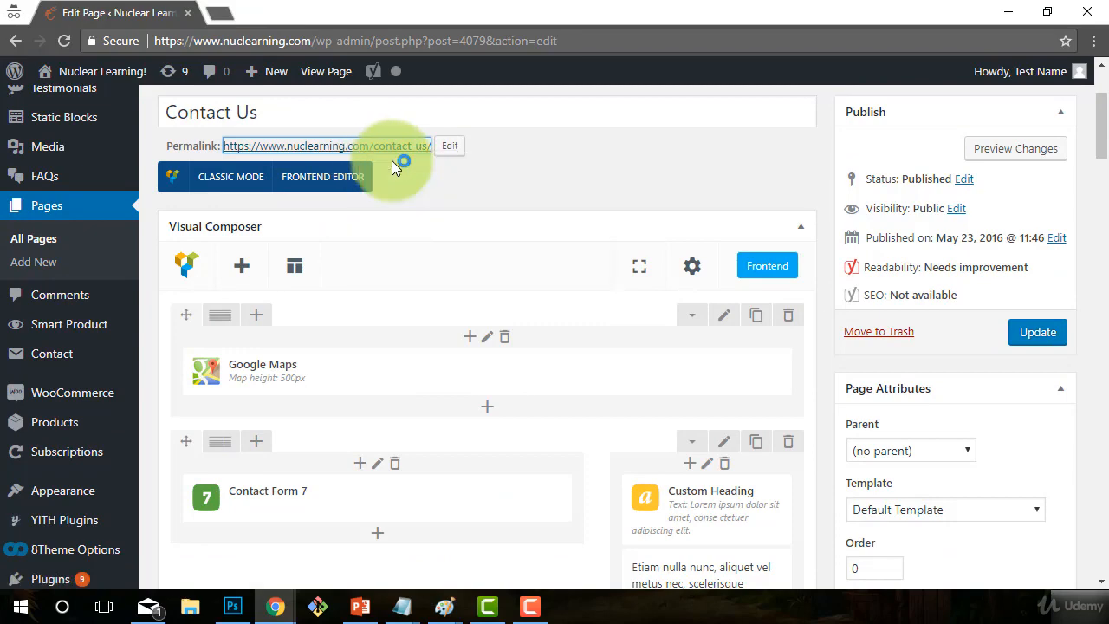
pyautogui.click(246, 12)
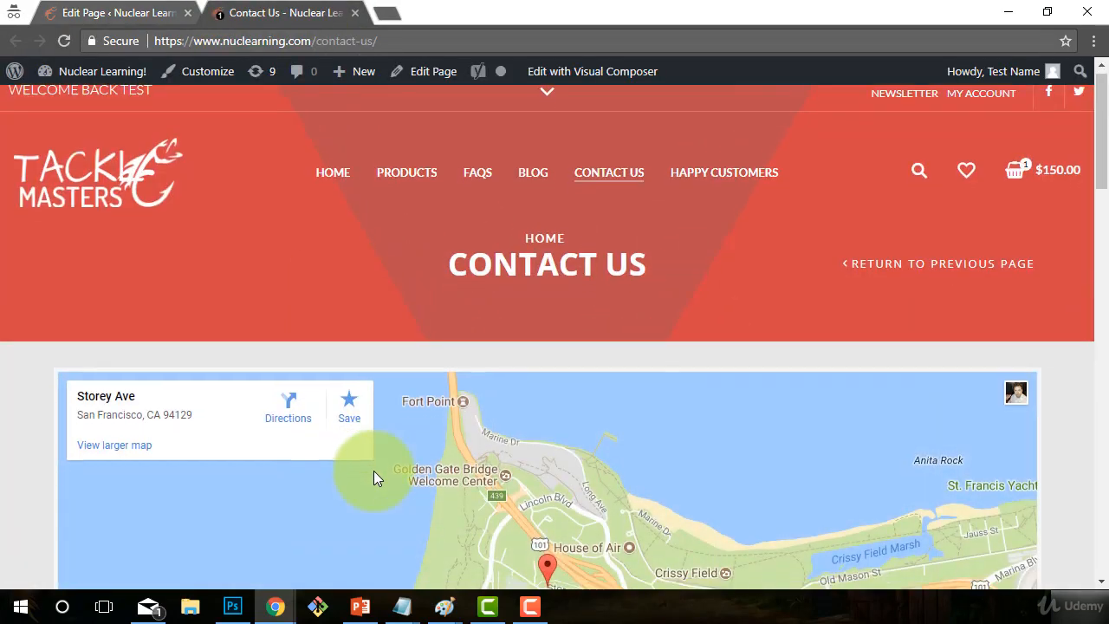
# - Examine the live Contact Us page's map, contact form, address text and footer contact details
pyautogui.scroll(-5, 104, 463)
pyautogui.scroll(4, 632, 458)
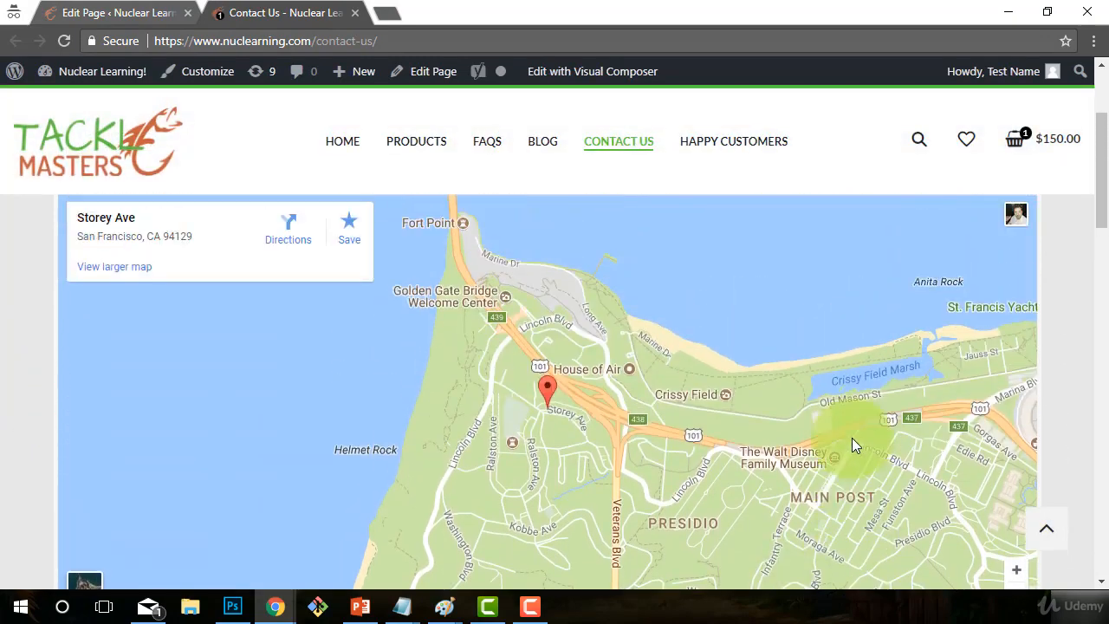
pyautogui.scroll(-2, 119, 448)
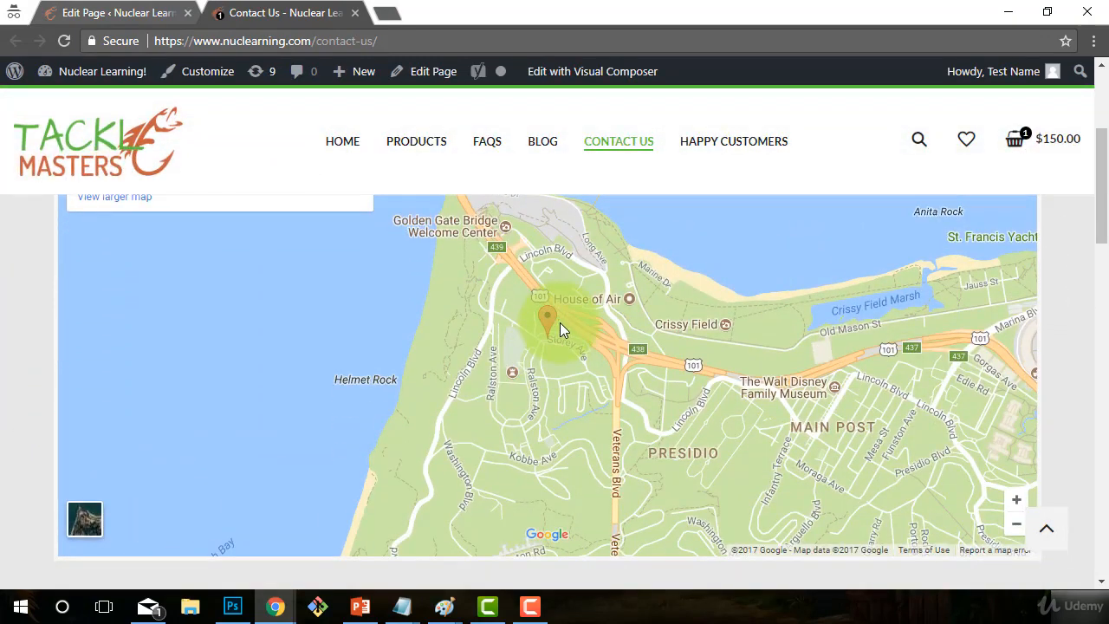
pyautogui.scroll(2, 566, 364)
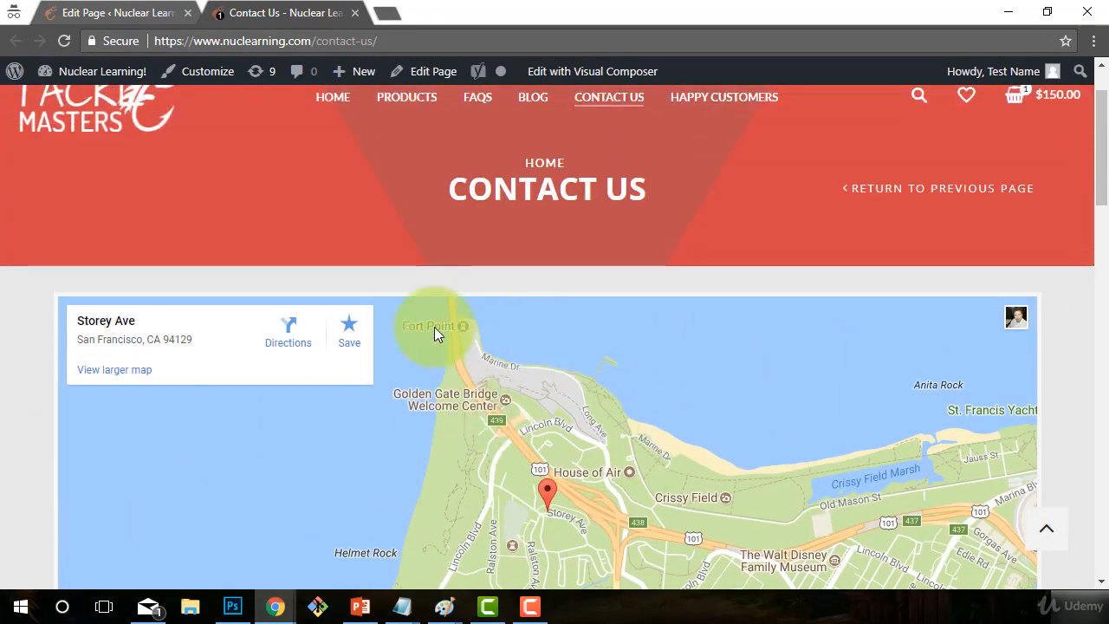
pyautogui.scroll(-5, 461, 540)
pyautogui.scroll(1, 467, 529)
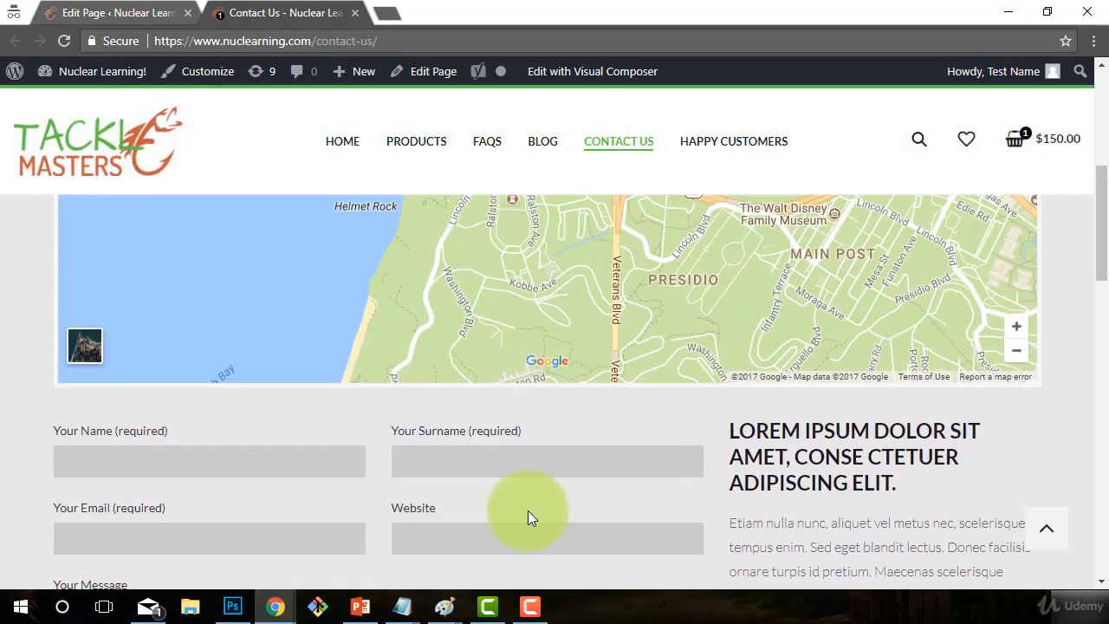
pyautogui.scroll(-2, 520, 407)
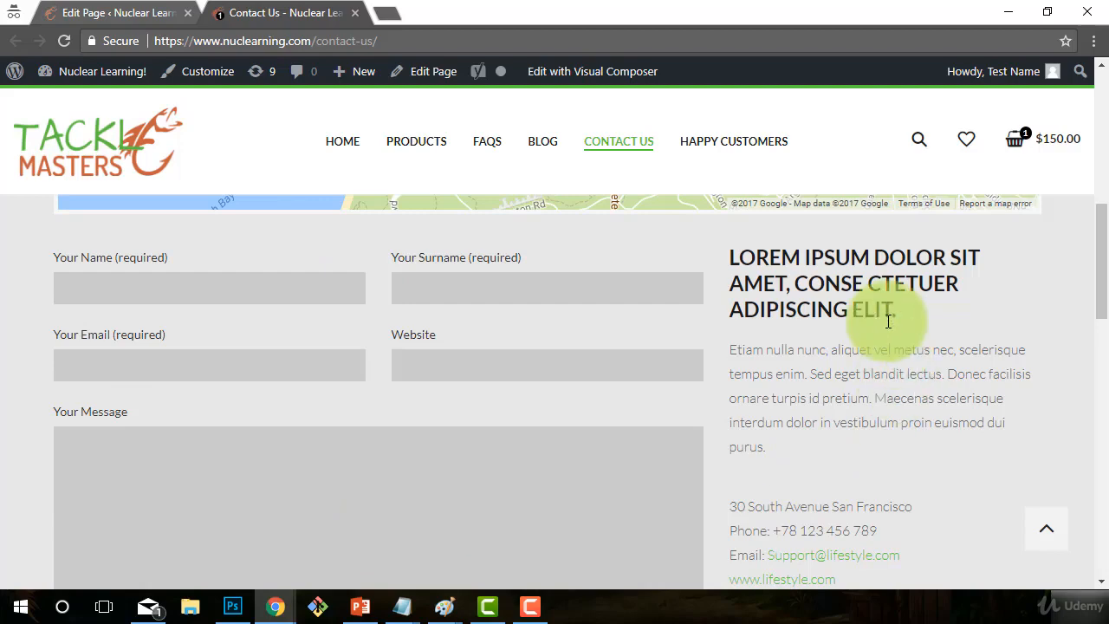
pyautogui.scroll(-1, 879, 309)
pyautogui.scroll(-3, 971, 403)
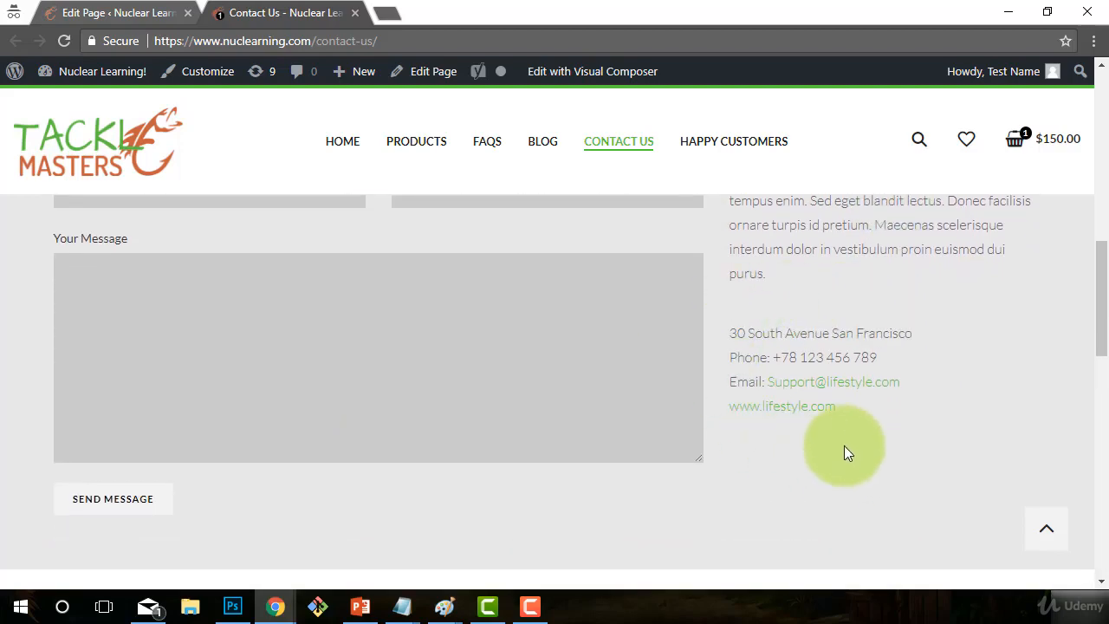
pyautogui.scroll(-9, 755, 468)
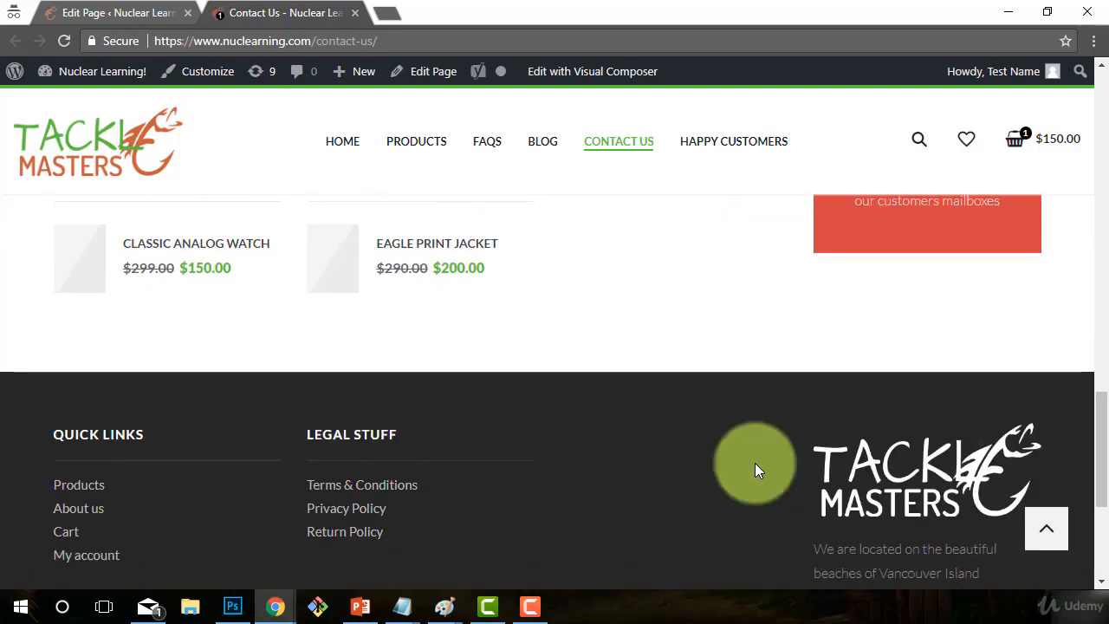
pyautogui.scroll(1, 755, 463)
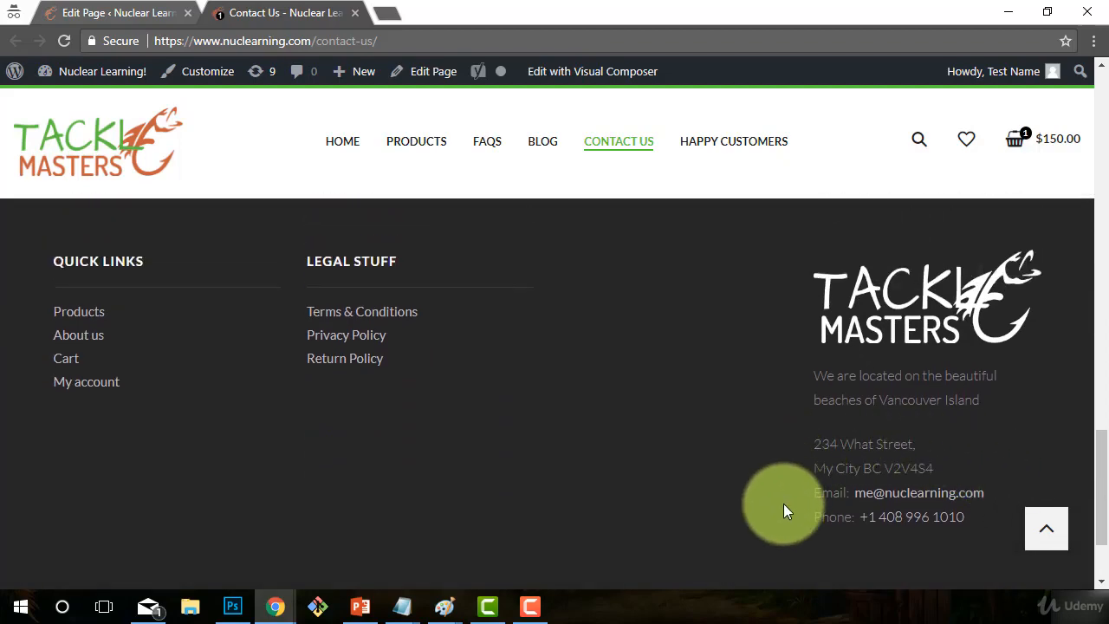
pyautogui.scroll(8, 858, 418)
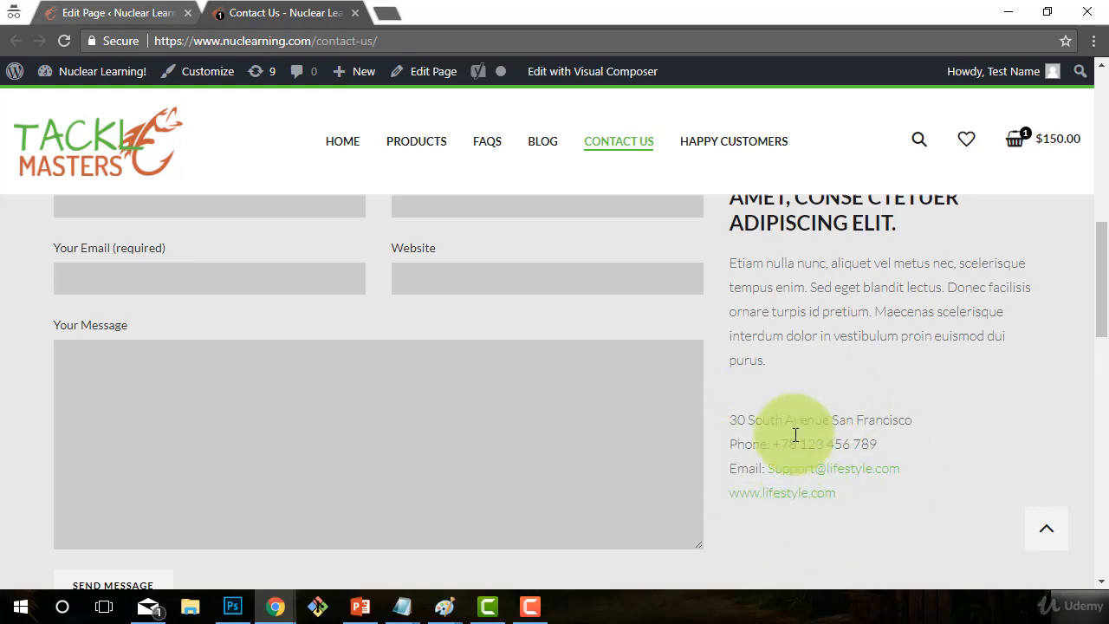
# - Examine the embedded Google map and its marked location beneath the Contact Us header
pyautogui.scroll(3, 867, 468)
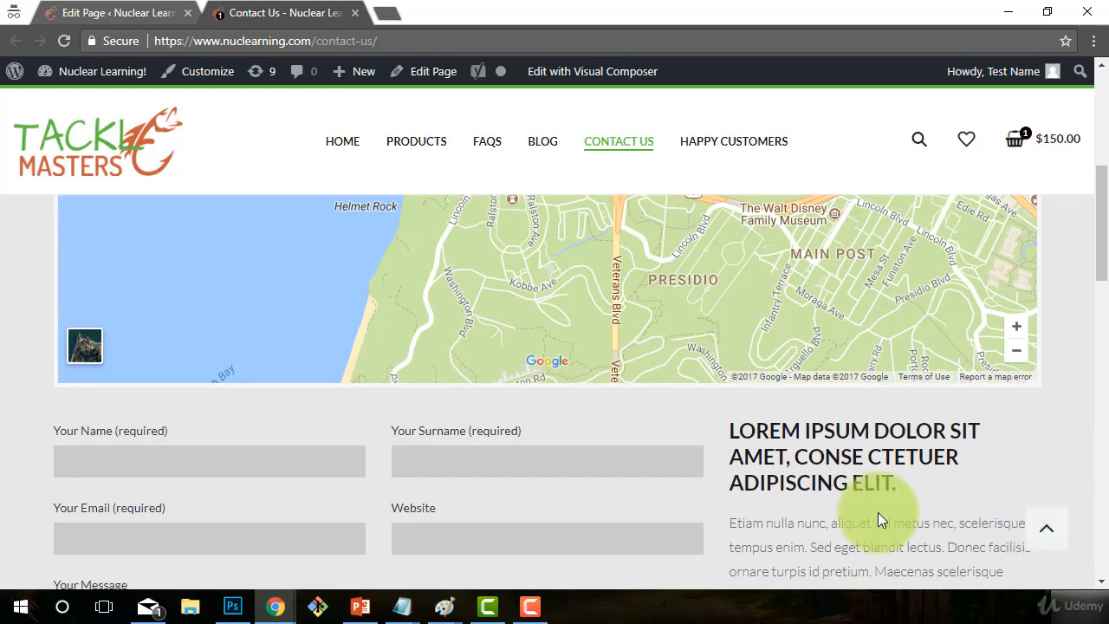
pyautogui.scroll(2, 878, 512)
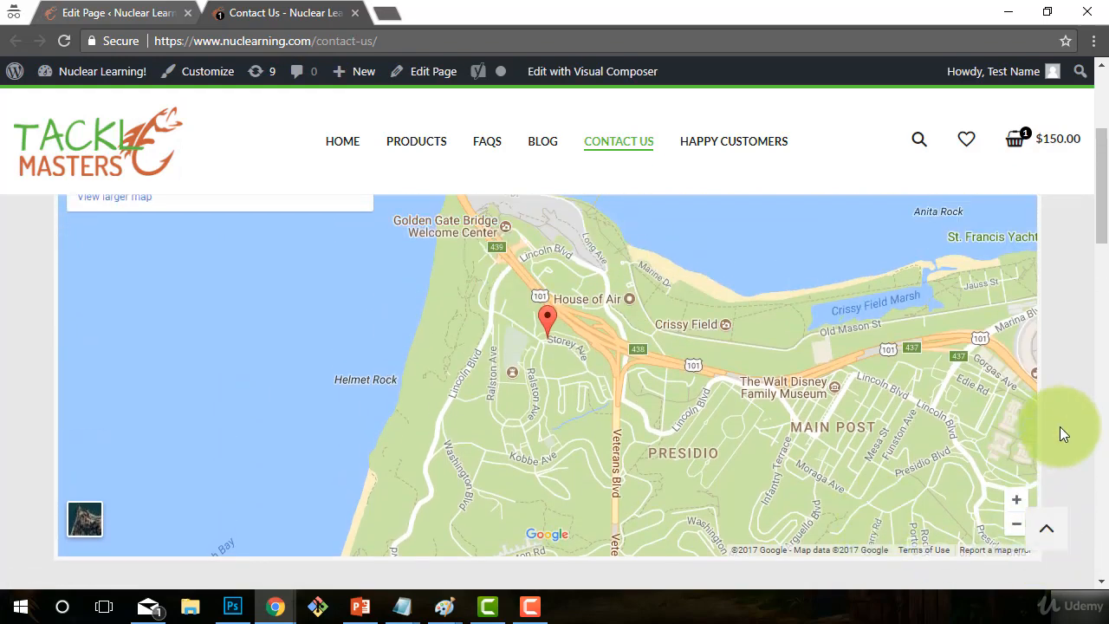
pyautogui.scroll(3, 1060, 426)
pyautogui.scroll(-2, 671, 260)
pyautogui.scroll(1, 700, 529)
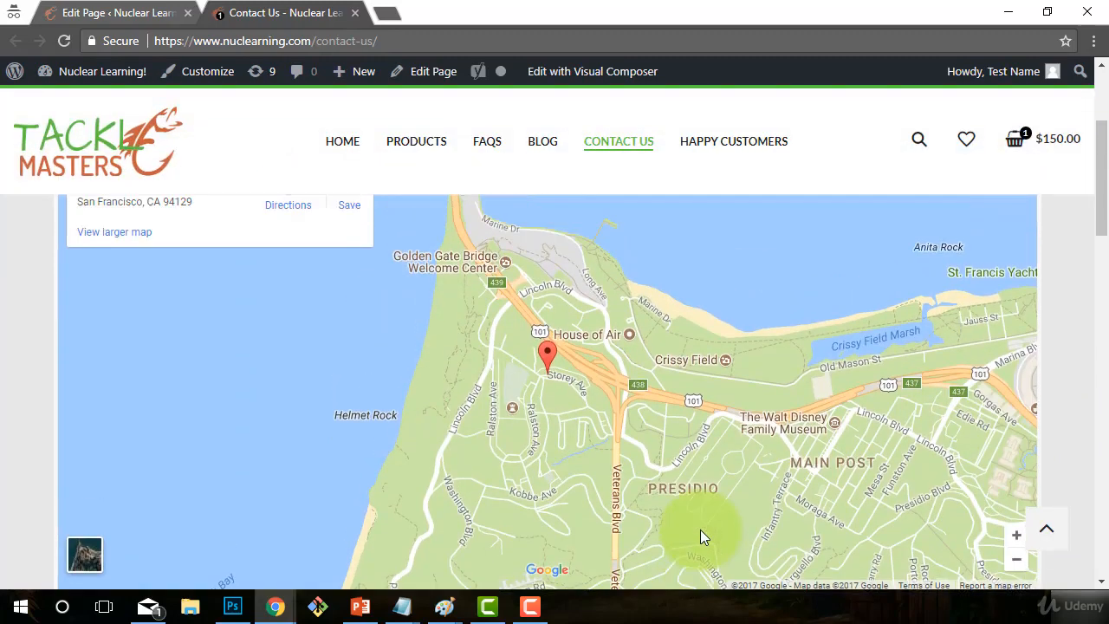
pyautogui.scroll(2, 699, 529)
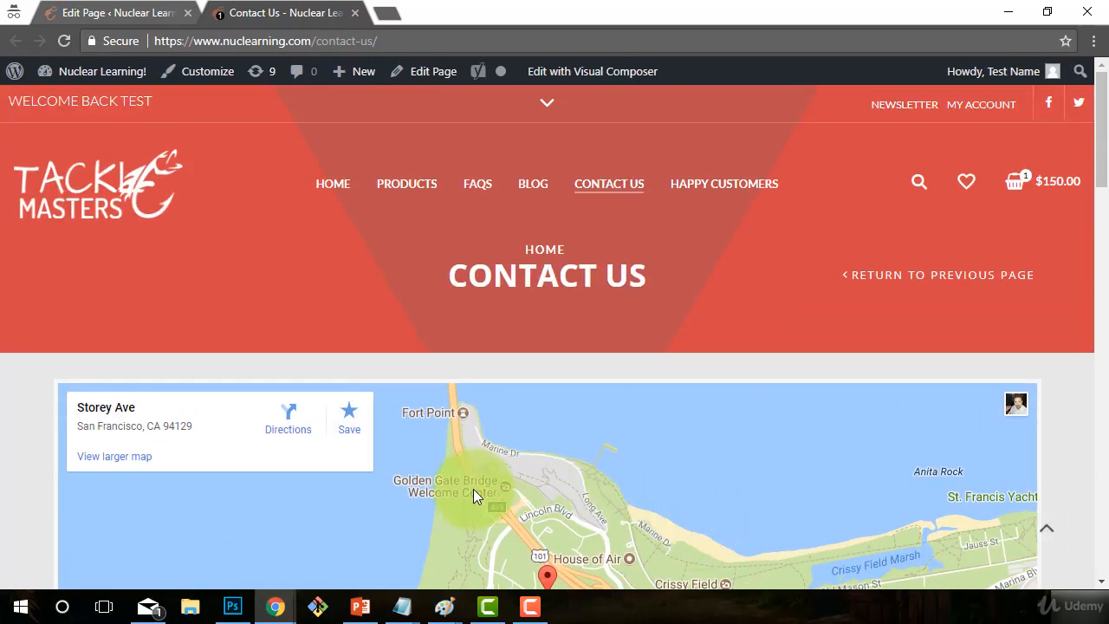
pyautogui.scroll(-2, 472, 508)
pyautogui.scroll(-1, 471, 507)
pyautogui.scroll(2, 656, 498)
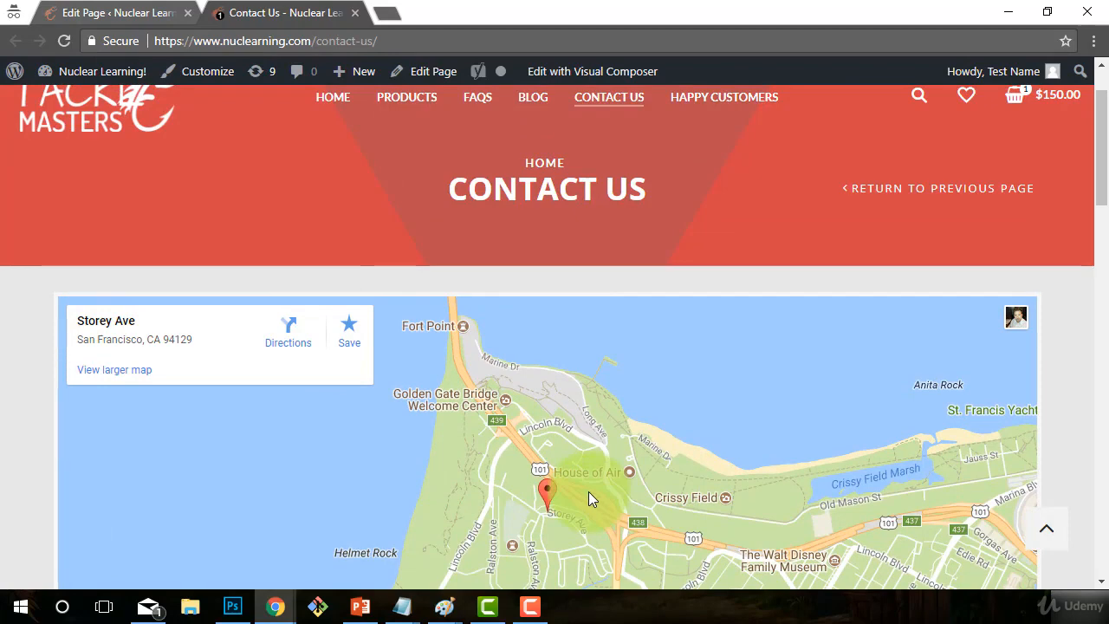
pyautogui.scroll(-1, 589, 491)
pyautogui.scroll(2, 589, 491)
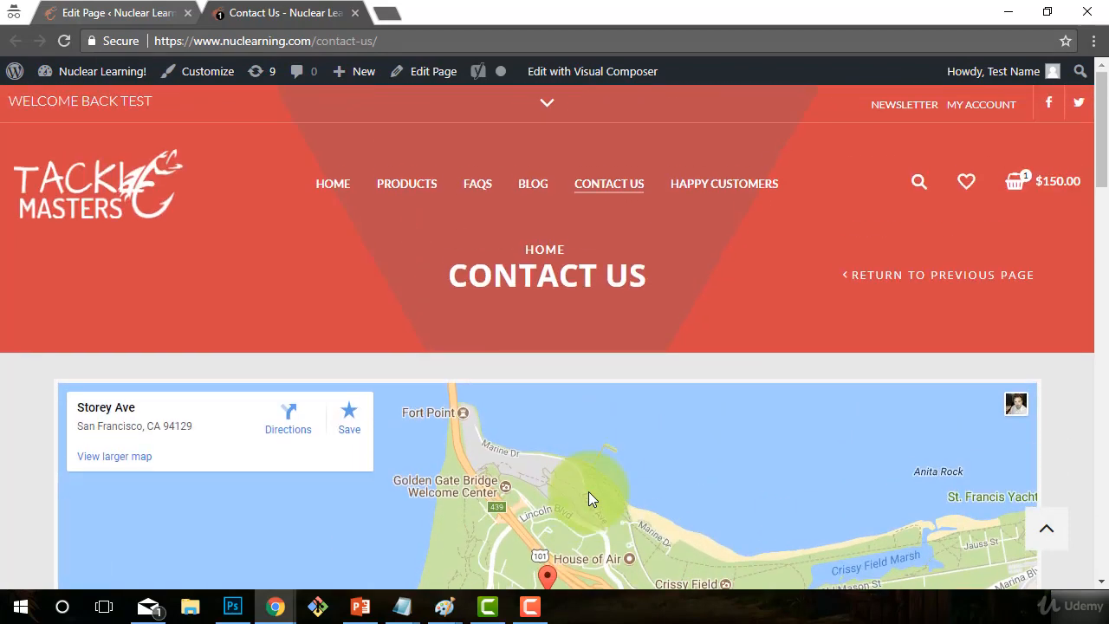
pyautogui.scroll(-3, 511, 419)
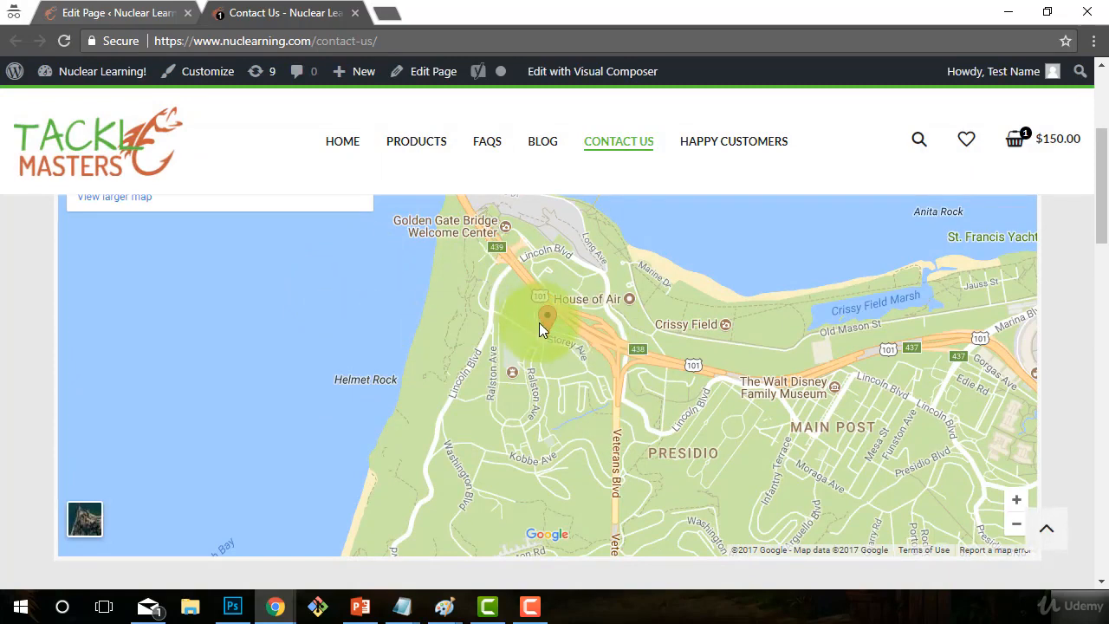
pyautogui.scroll(1, 543, 326)
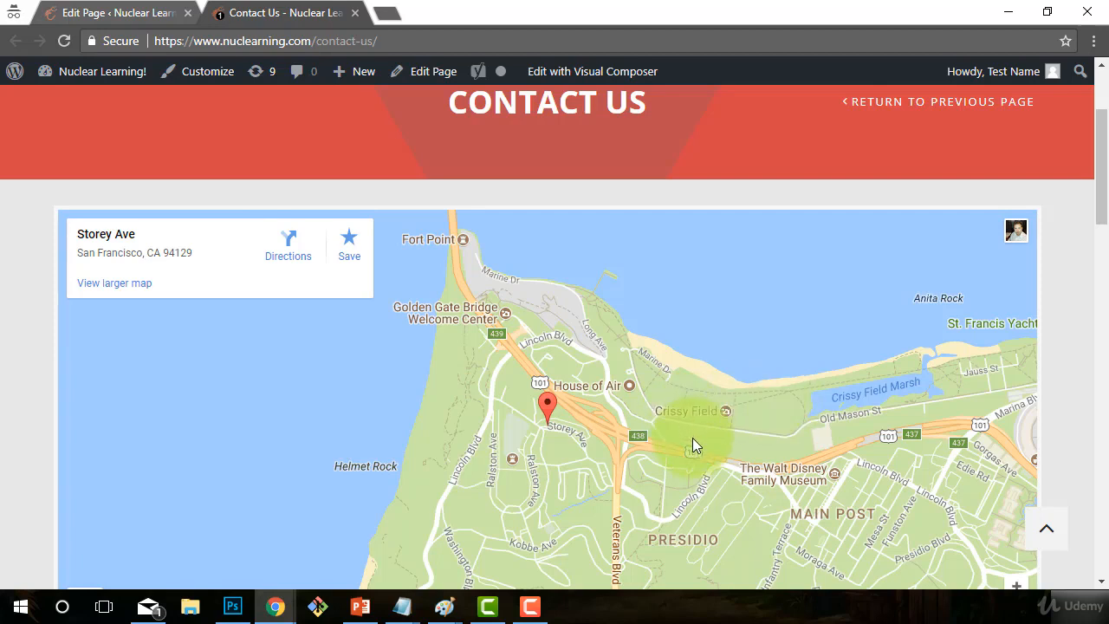
pyautogui.scroll(-1, 667, 398)
pyautogui.scroll(2, 560, 431)
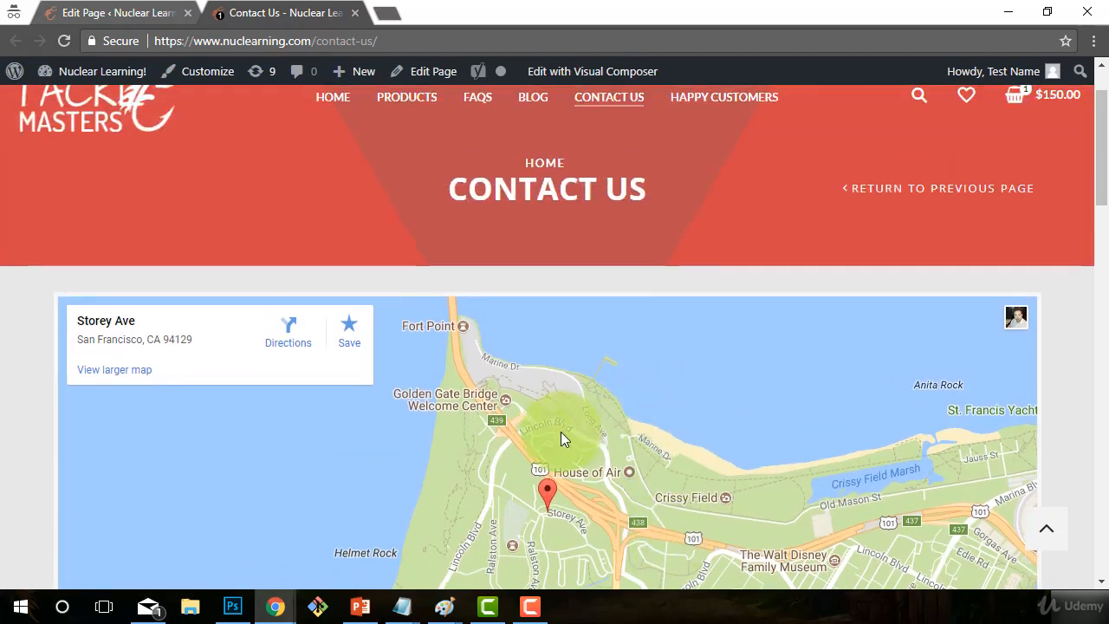
pyautogui.scroll(1, 557, 475)
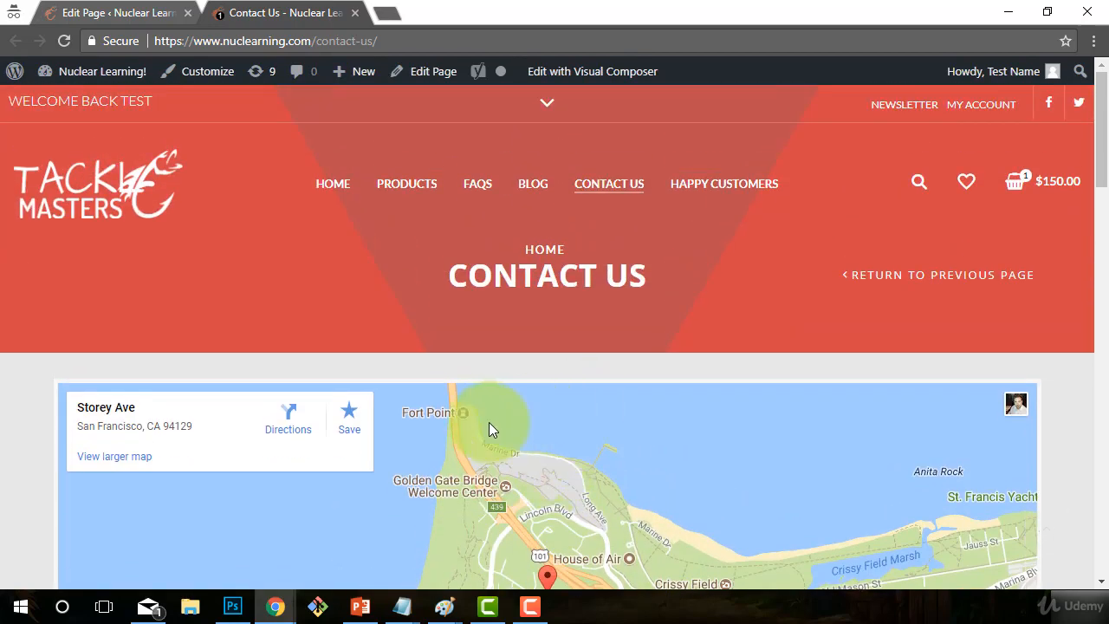
# - Return to the Contact Us page editor and open the settings of the Google Maps element
pyautogui.click(199, 7)
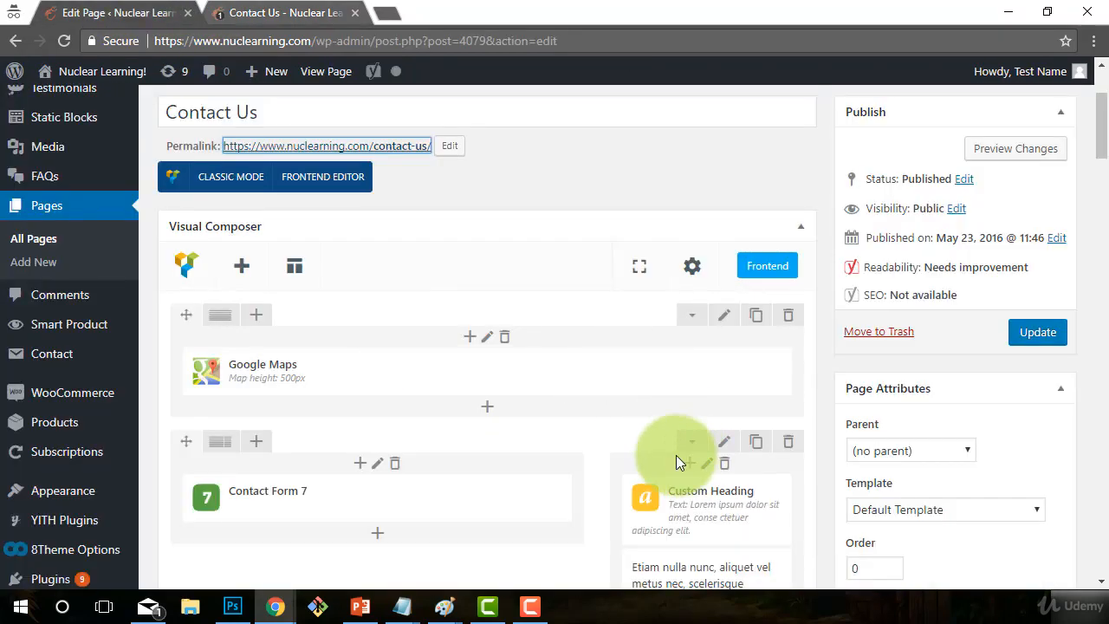
pyautogui.scroll(-1, 570, 468)
pyautogui.scroll(-3, 537, 434)
pyautogui.scroll(2, 433, 364)
pyautogui.moveTo(230, 297)
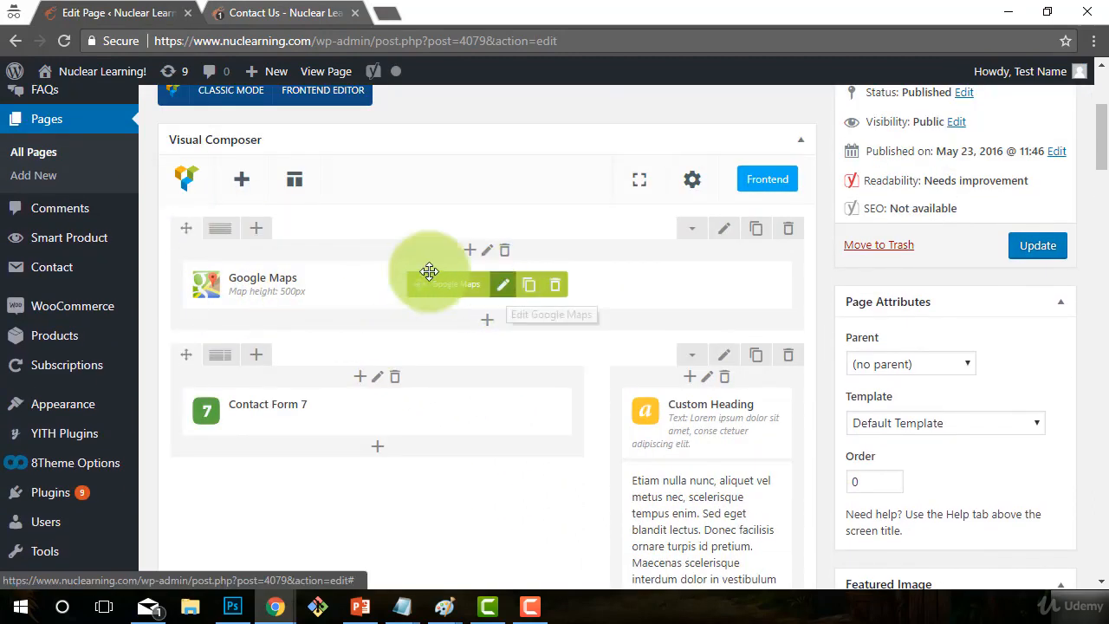
pyautogui.click(503, 287)
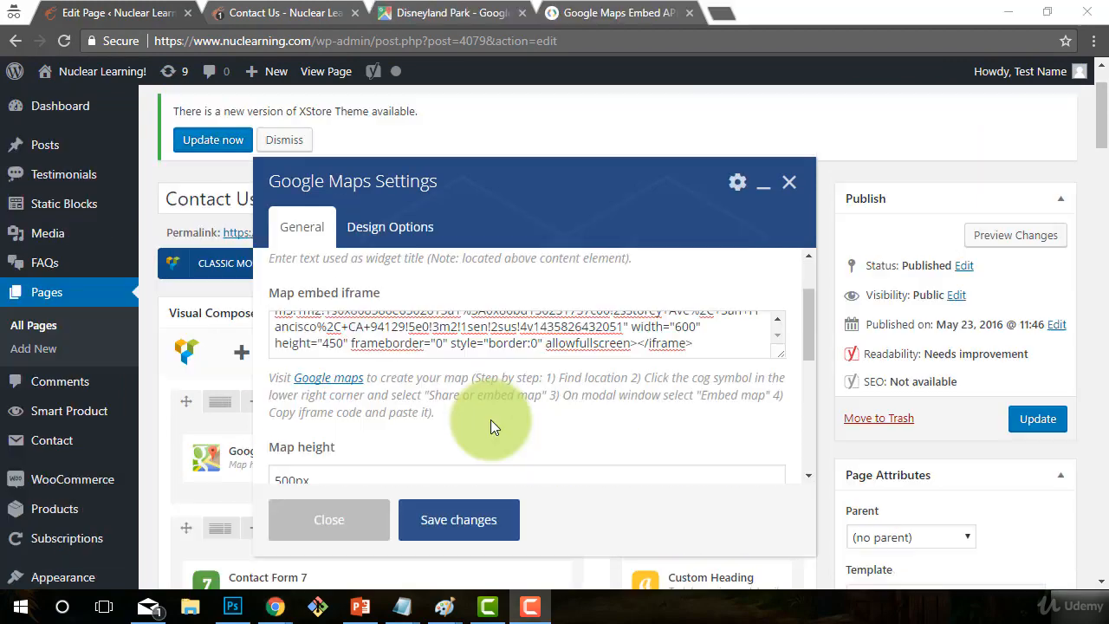
# - Read through the iframe code and the instructions in the Google Maps element's general settings
pyautogui.scroll(3, 470, 351)
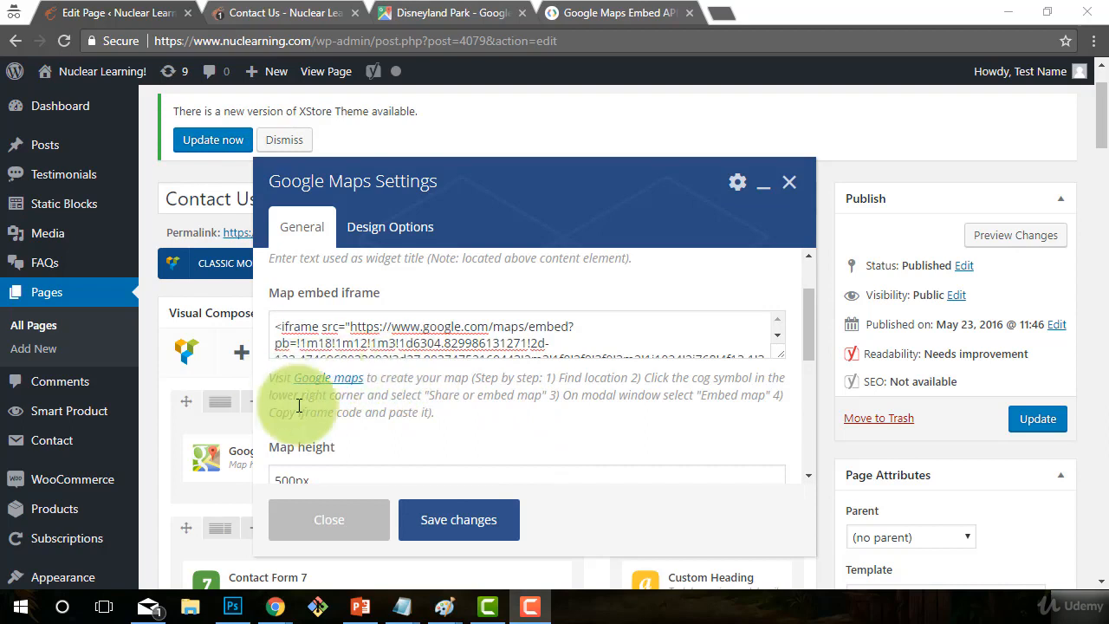
pyautogui.scroll(1, 552, 419)
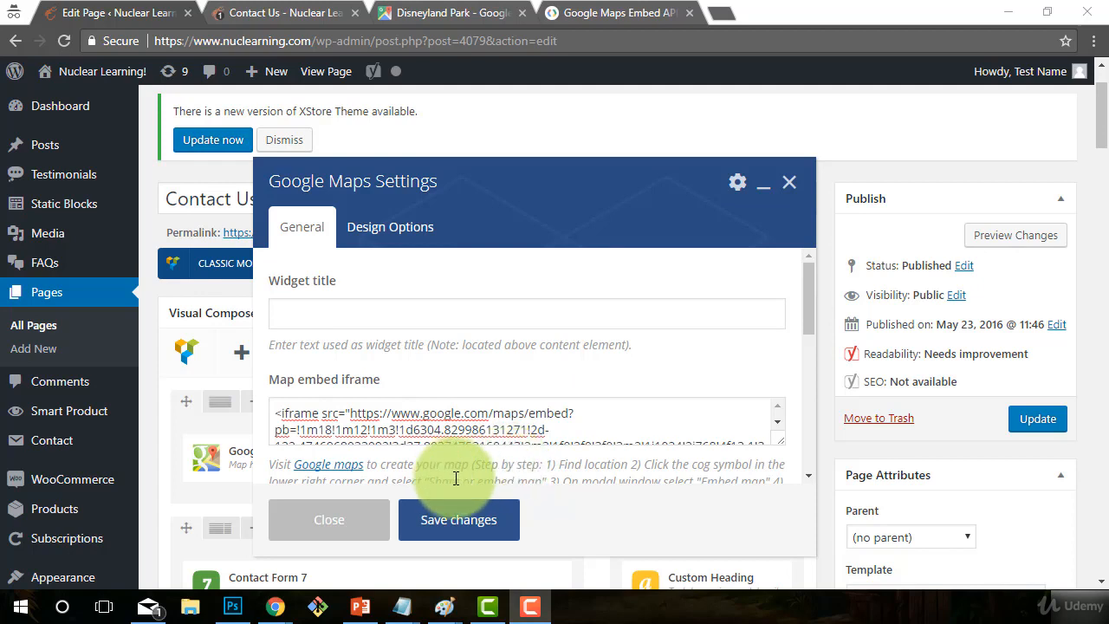
pyautogui.scroll(-3, 511, 420)
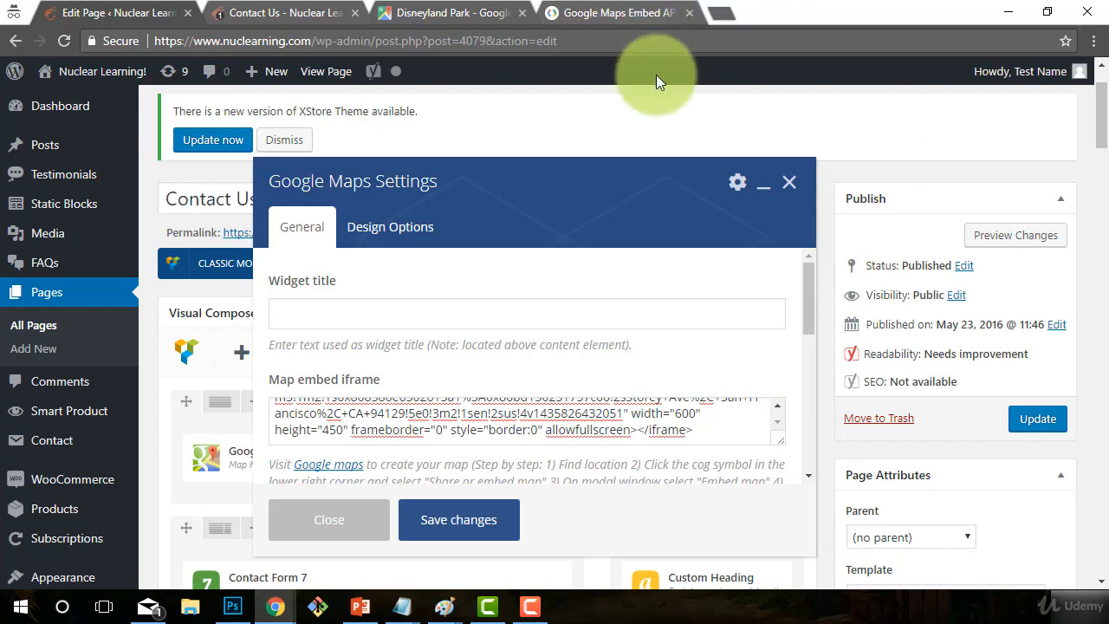
pyautogui.click(721, 13)
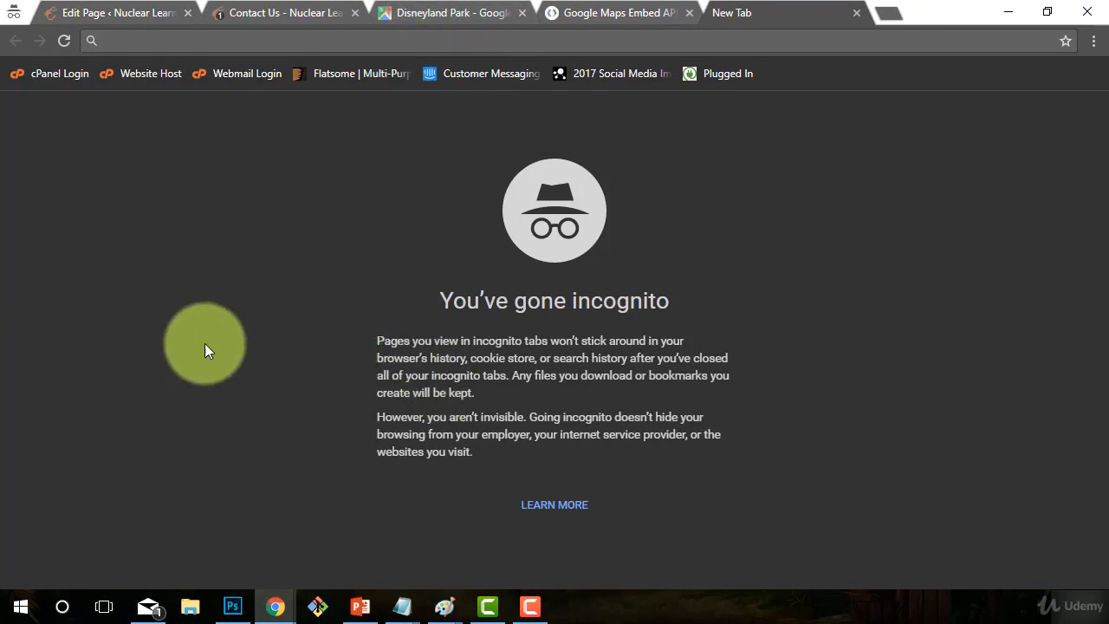
pyautogui.write('https://developers.google.com/maps/documentation/embed/guide')
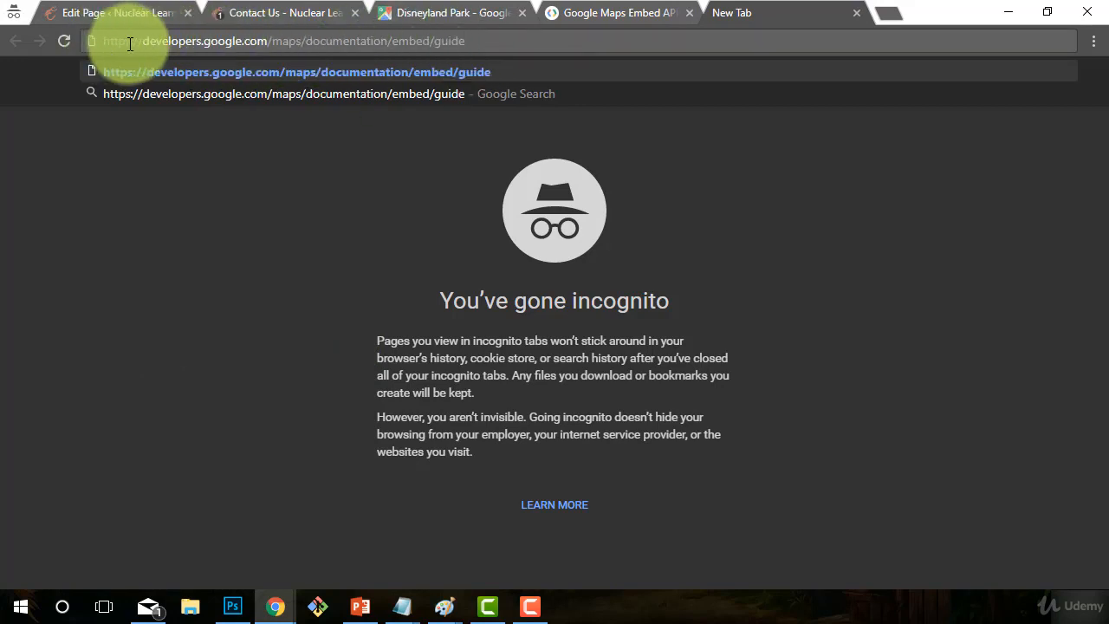
pyautogui.moveTo(143, 42); pyautogui.dragTo(479, 42)
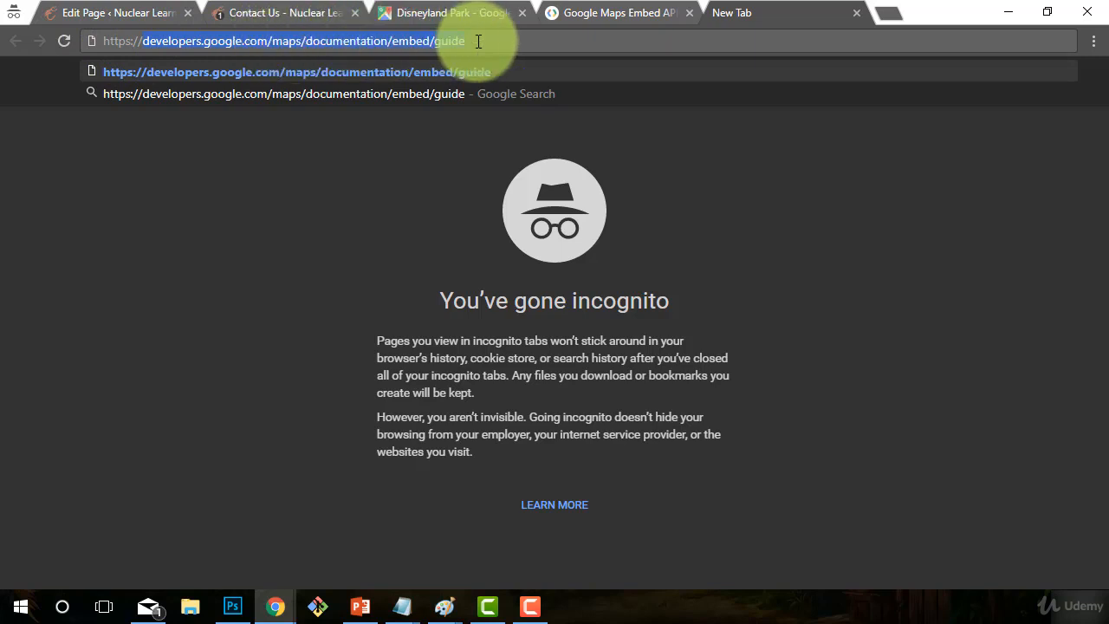
pyautogui.click(479, 42)
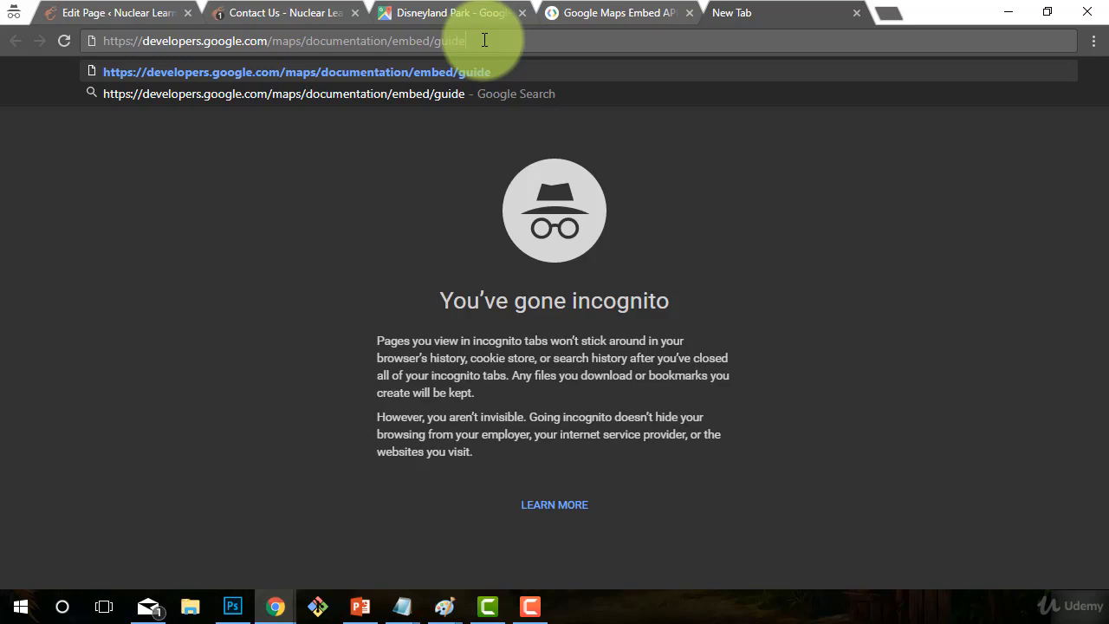
# - Open gmail.com in a new browser tab
pyautogui.click(894, 16)
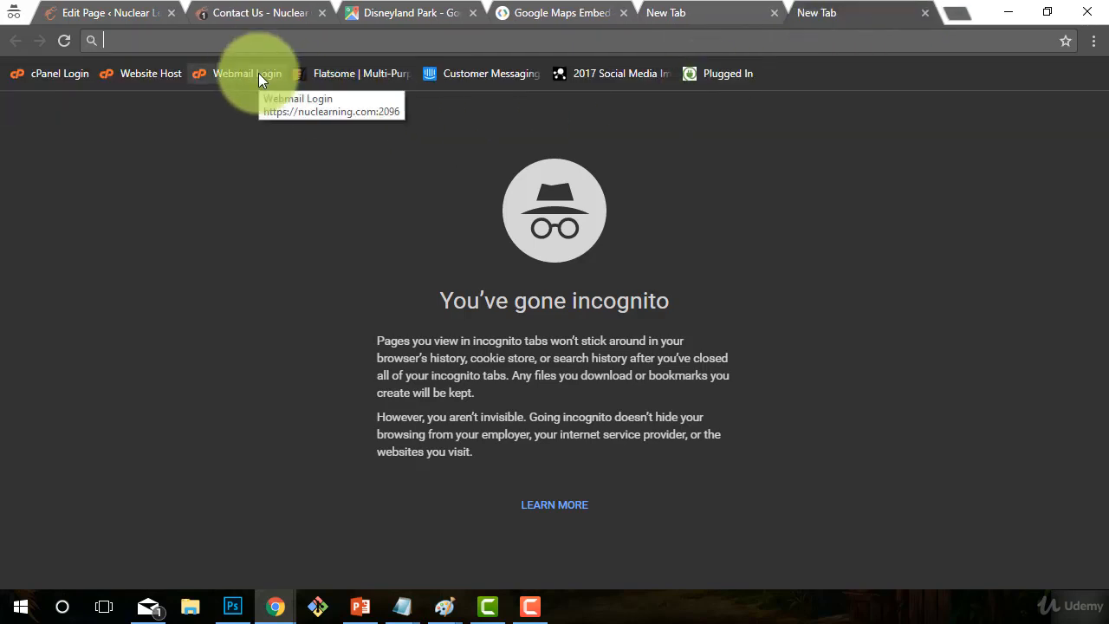
pyautogui.write('GMAIL')
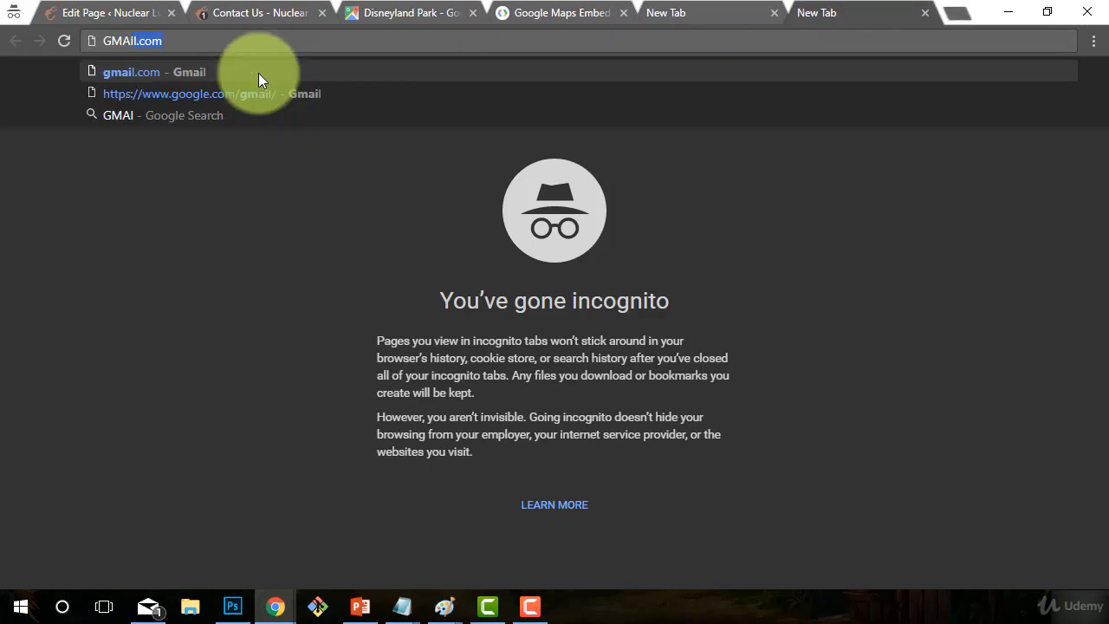
pyautogui.press('Return')
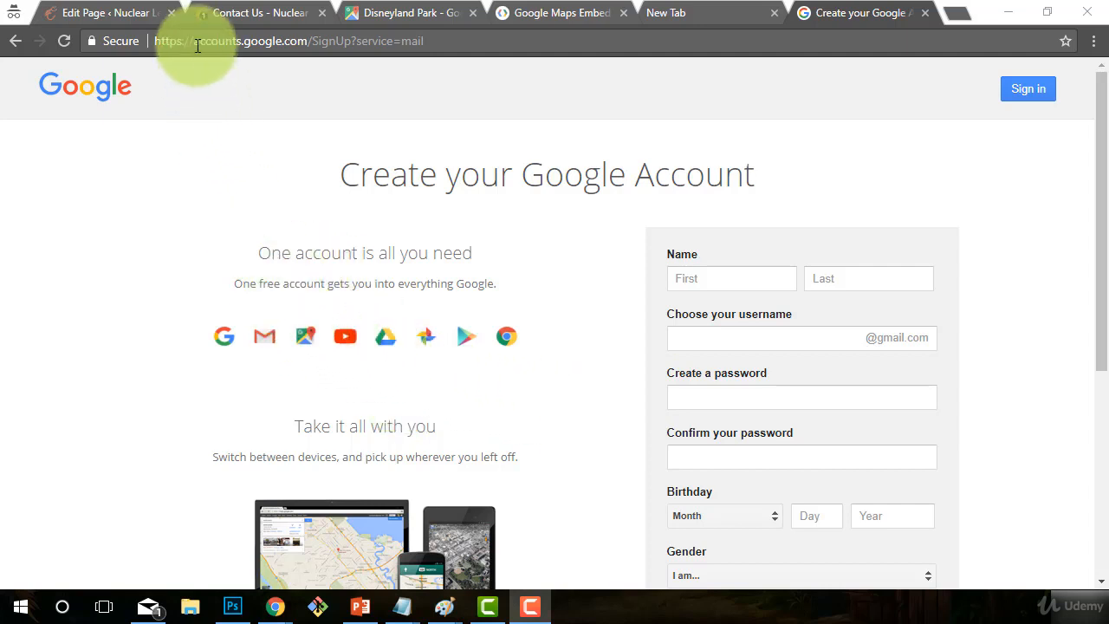
# - Examine the Google account sign-up page, including its web address and the registration form fields
pyautogui.moveTo(199, 42); pyautogui.dragTo(306, 40)
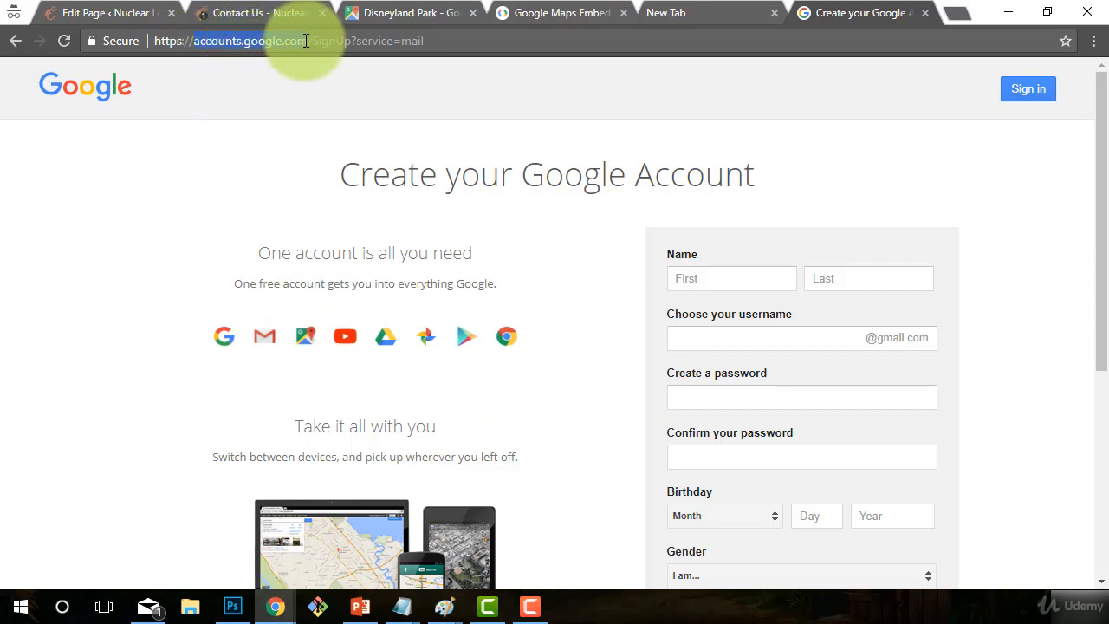
pyautogui.click(457, 39)
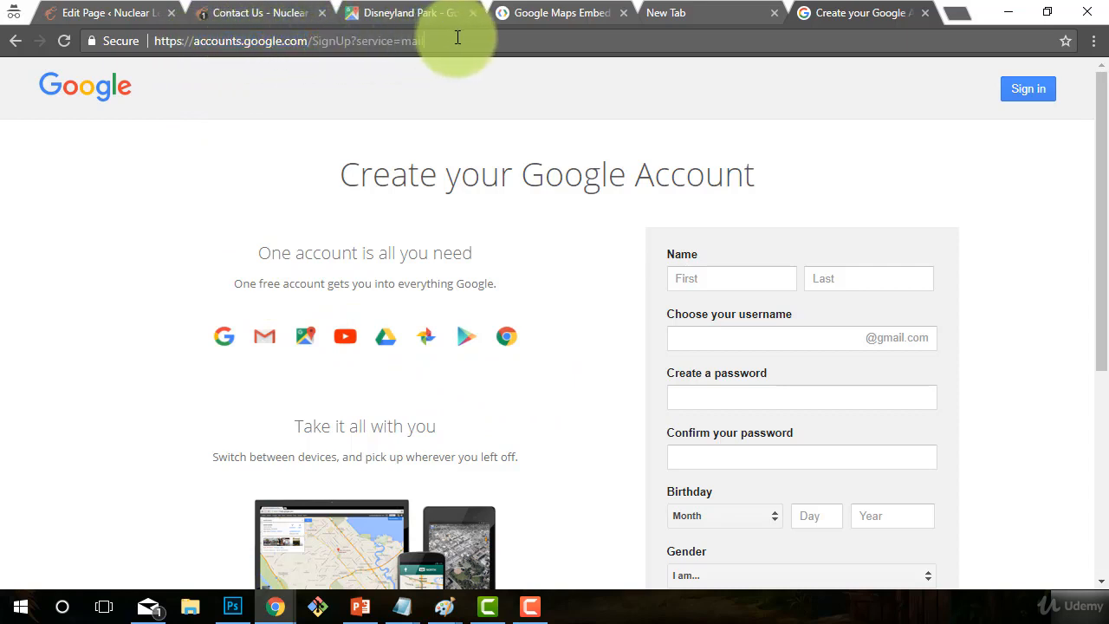
pyautogui.moveTo(457, 39); pyautogui.dragTo(110, 40)
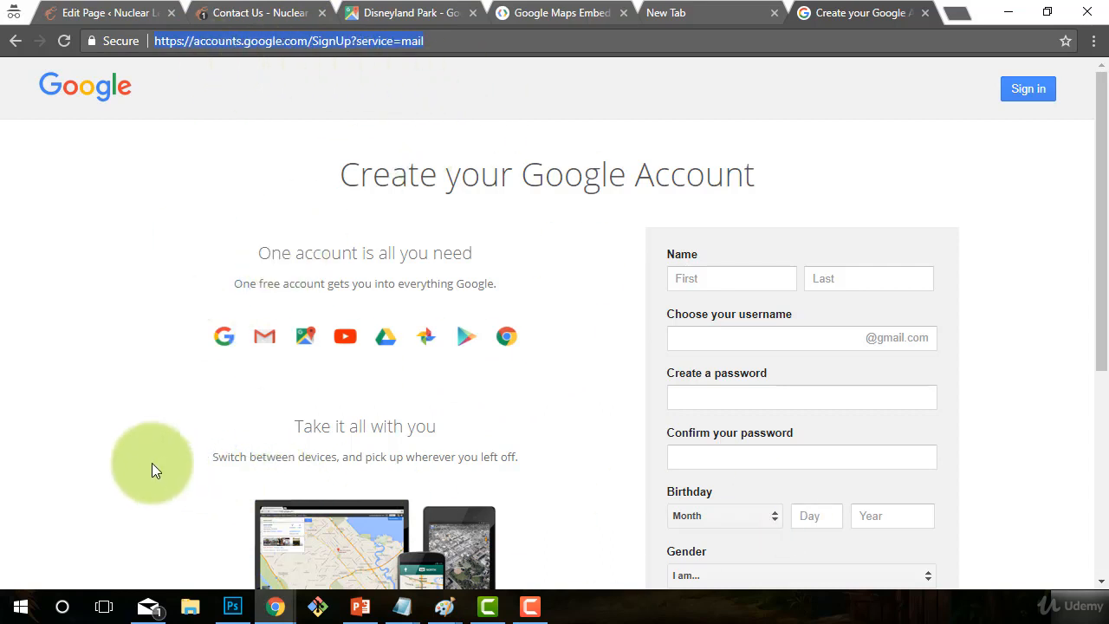
pyautogui.click(106, 494)
pyautogui.scroll(-2, 268, 447)
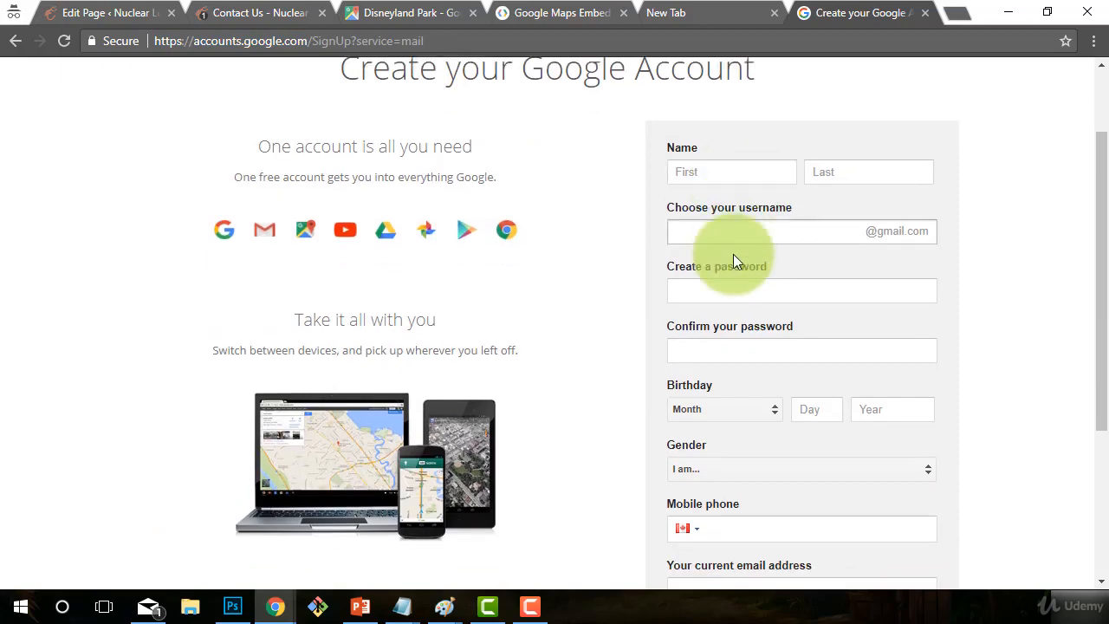
pyautogui.scroll(-3, 757, 491)
pyautogui.scroll(5, 430, 503)
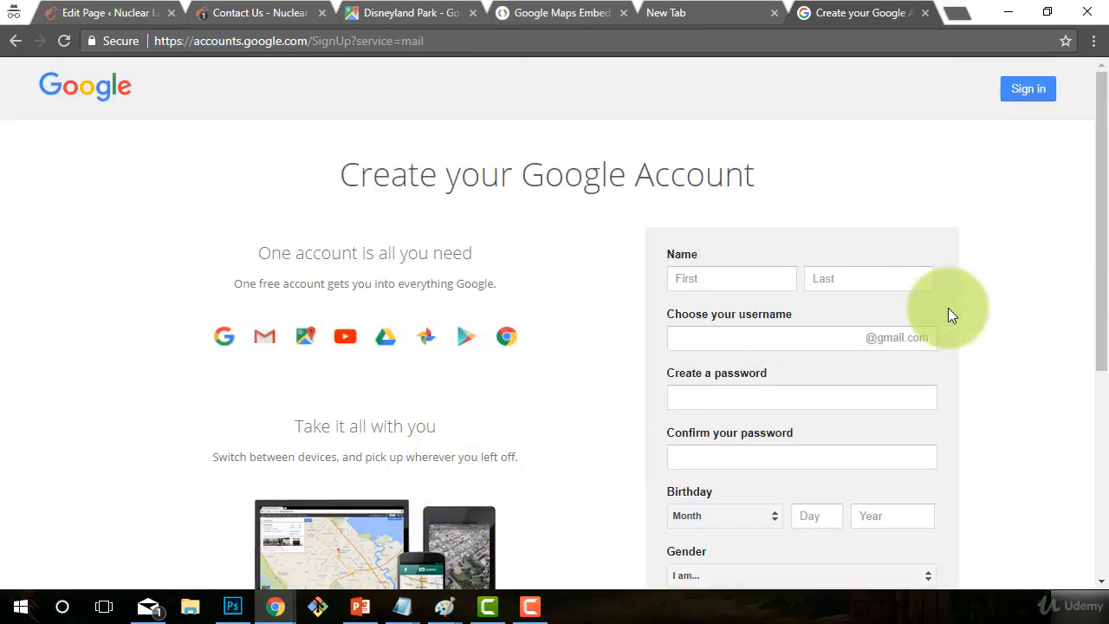
# - Close the account sign-up page and return to the Google Maps Embed API guide
pyautogui.click(576, 13)
pyautogui.click(926, 13)
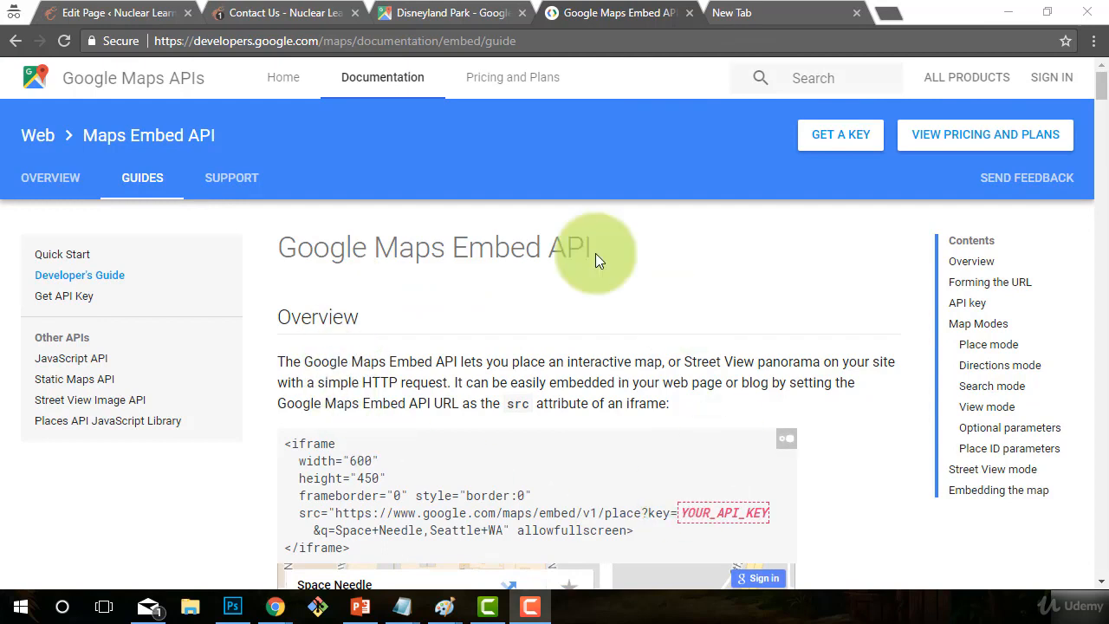
pyautogui.scroll(-1, 591, 421)
pyautogui.scroll(1, 598, 421)
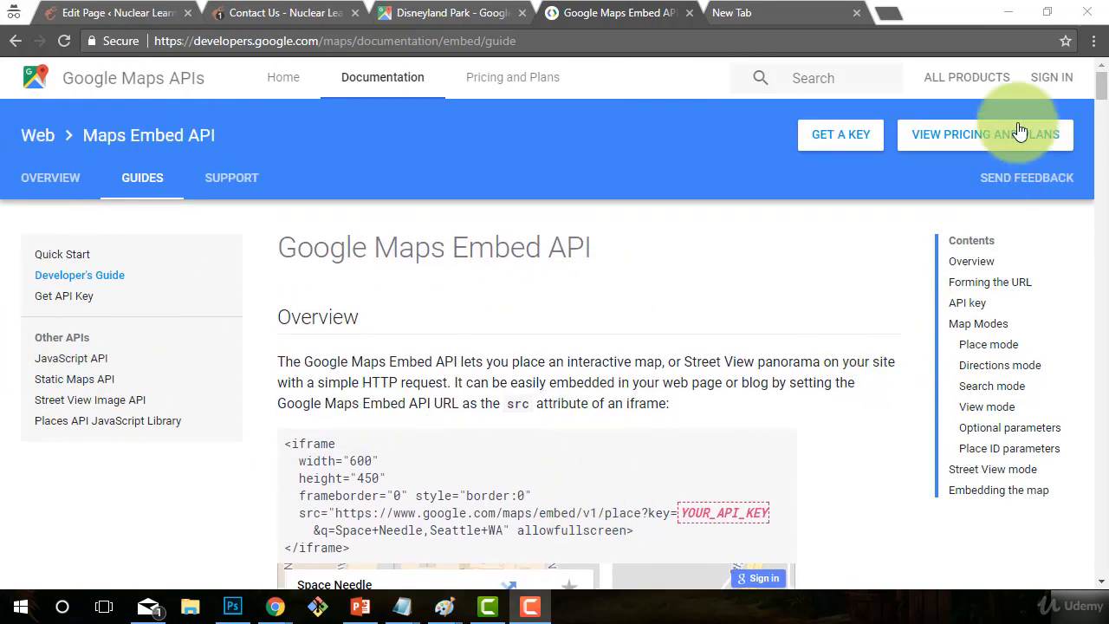
# - Sign in to the Google account from the Maps Embed API guide by entering the account password
pyautogui.click(1044, 80)
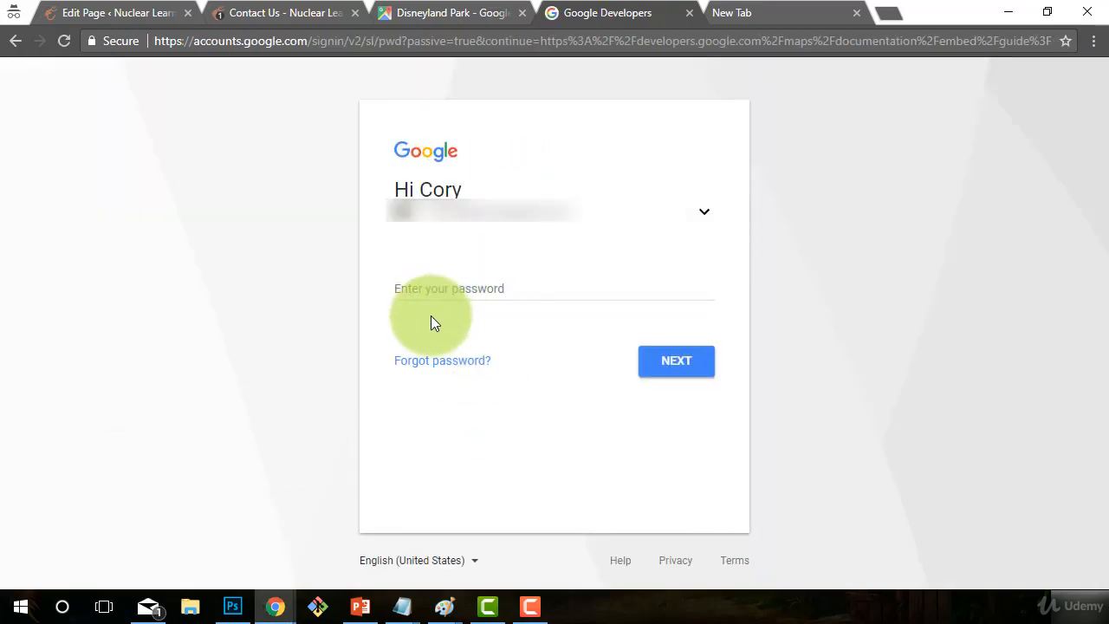
pyautogui.click(411, 297)
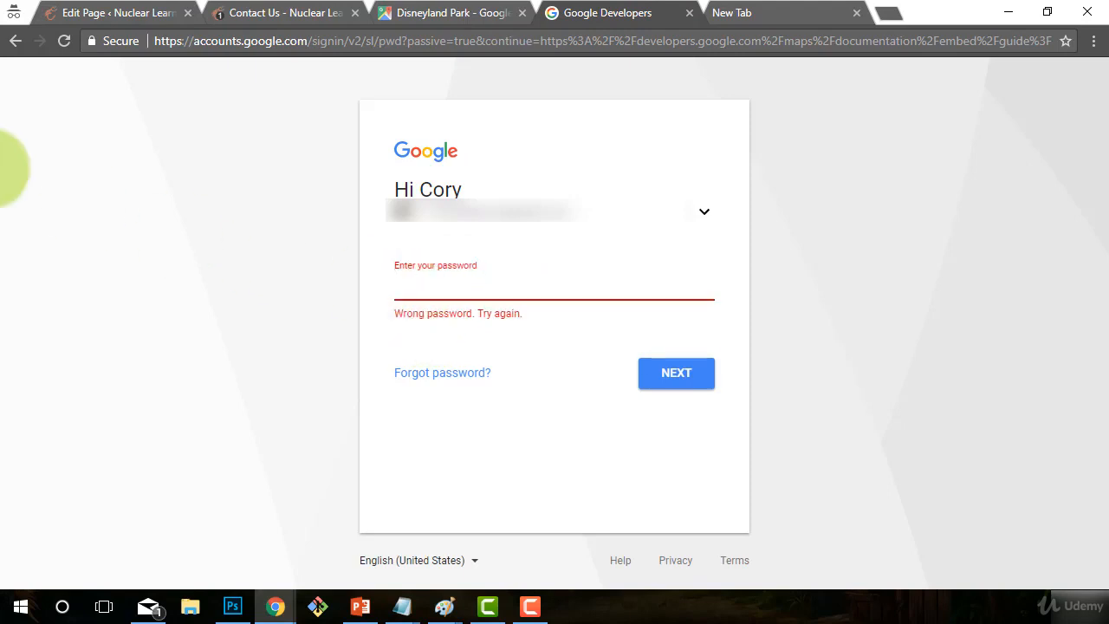
pyautogui.click(676, 386)
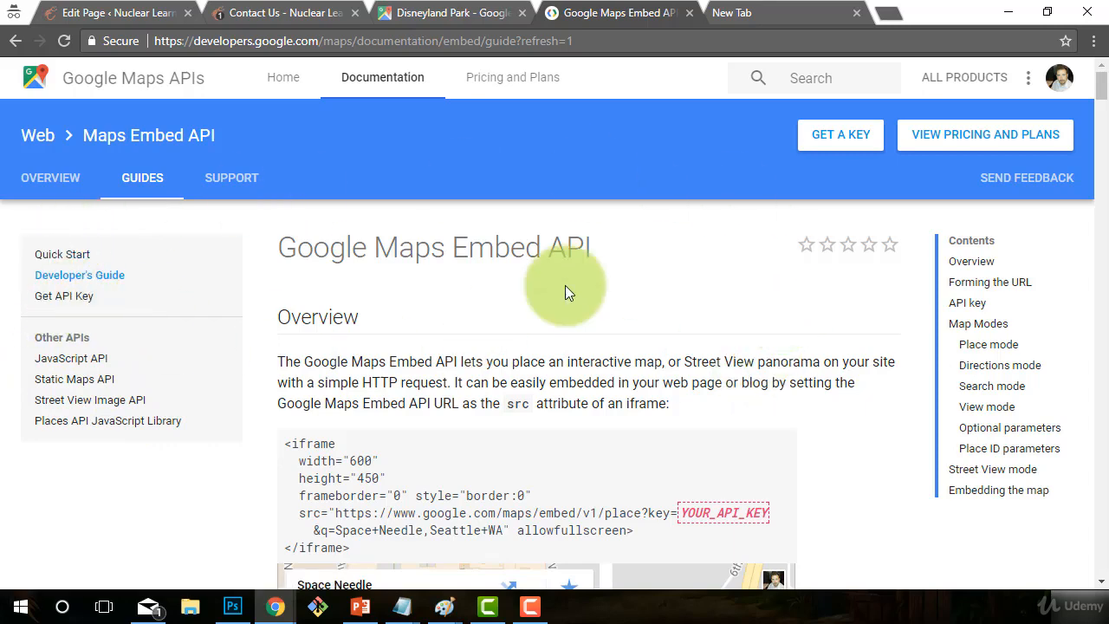
# - Request an API key, creating a new project named MyDomainTraining and enabling the Google Maps Embed API for it
pyautogui.click(836, 137)
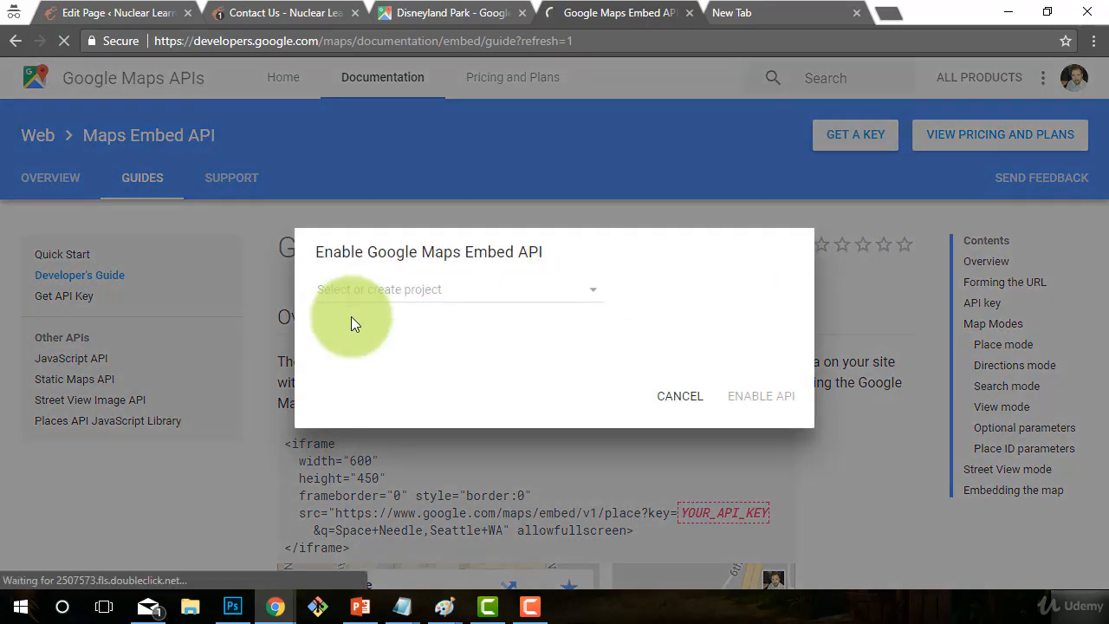
pyautogui.click(387, 289)
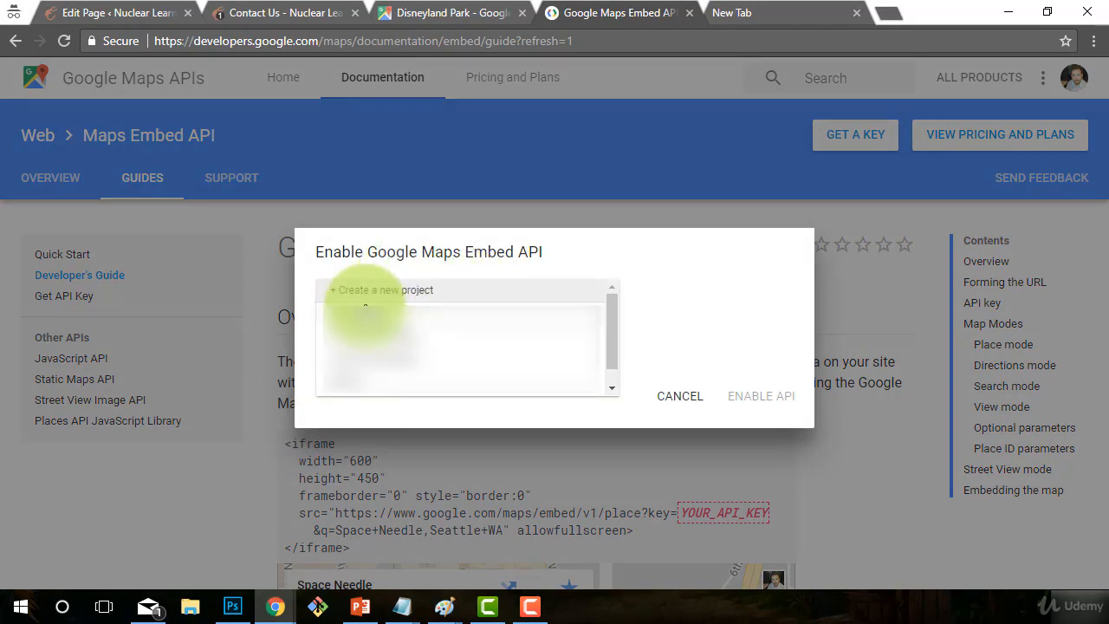
pyautogui.click(364, 291)
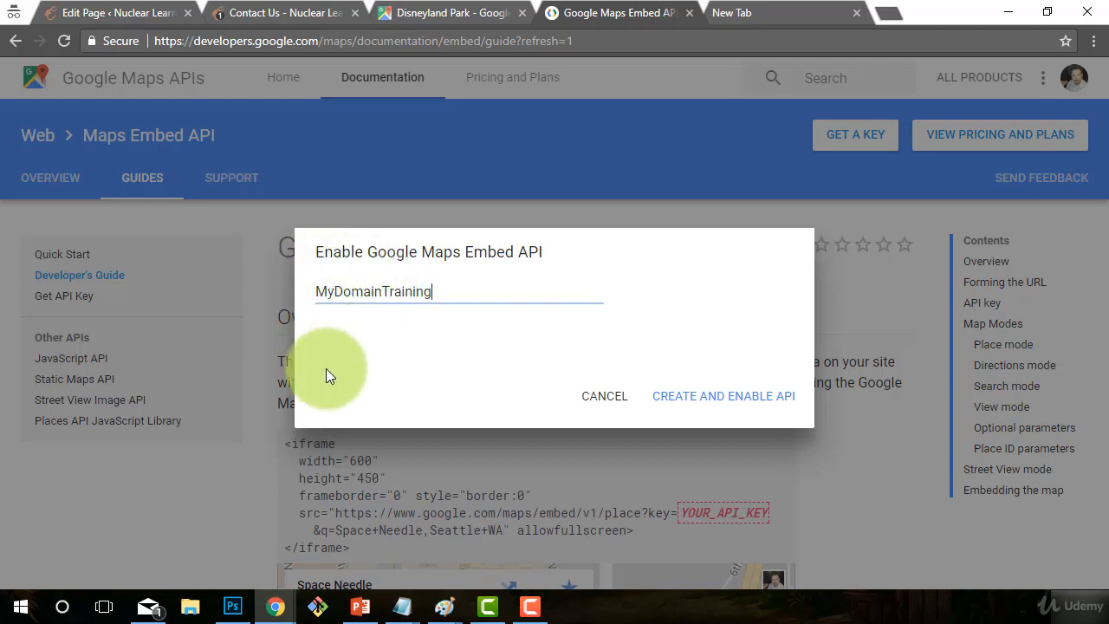
pyautogui.click(681, 401)
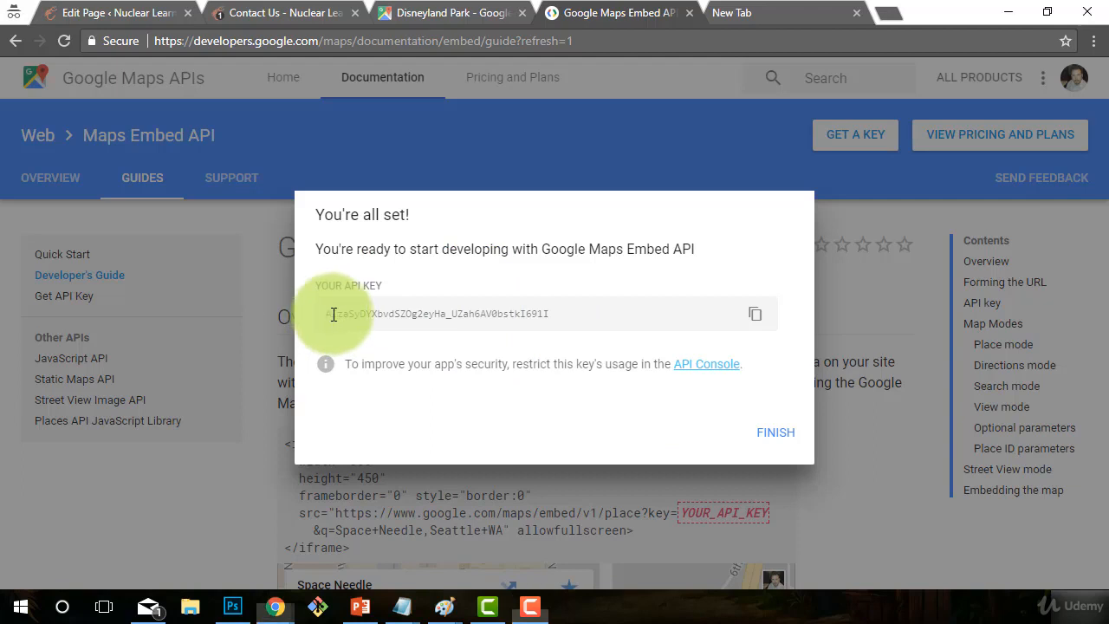
# - Copy the generated API key and finish the key setup dialog
pyautogui.moveTo(330, 314); pyautogui.dragTo(515, 319)
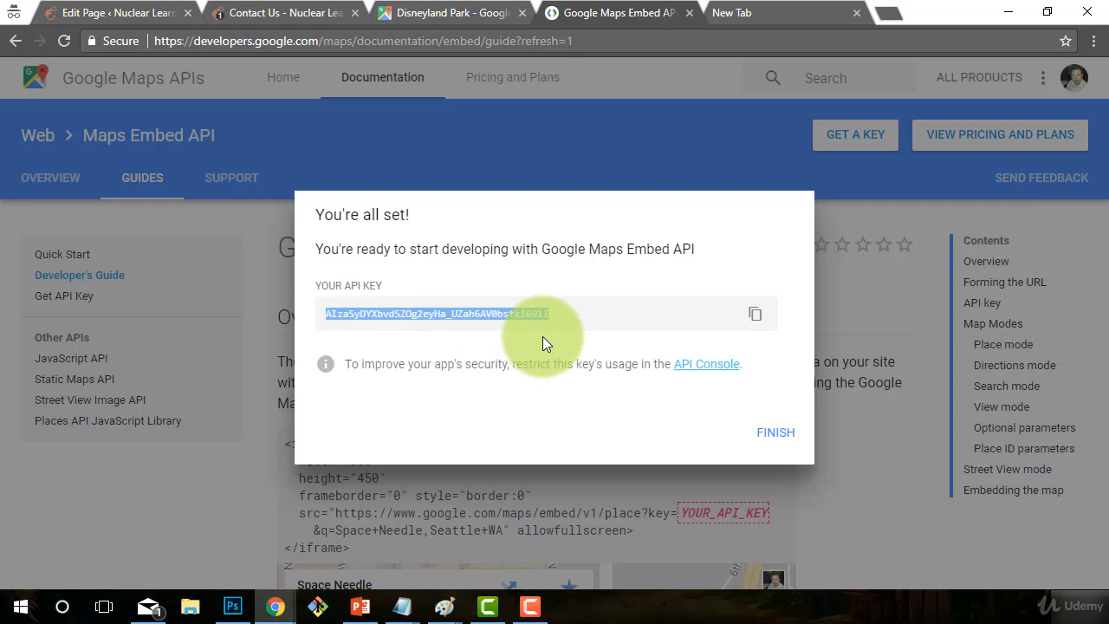
pyautogui.rightClick(456, 312)
pyautogui.click(484, 323)
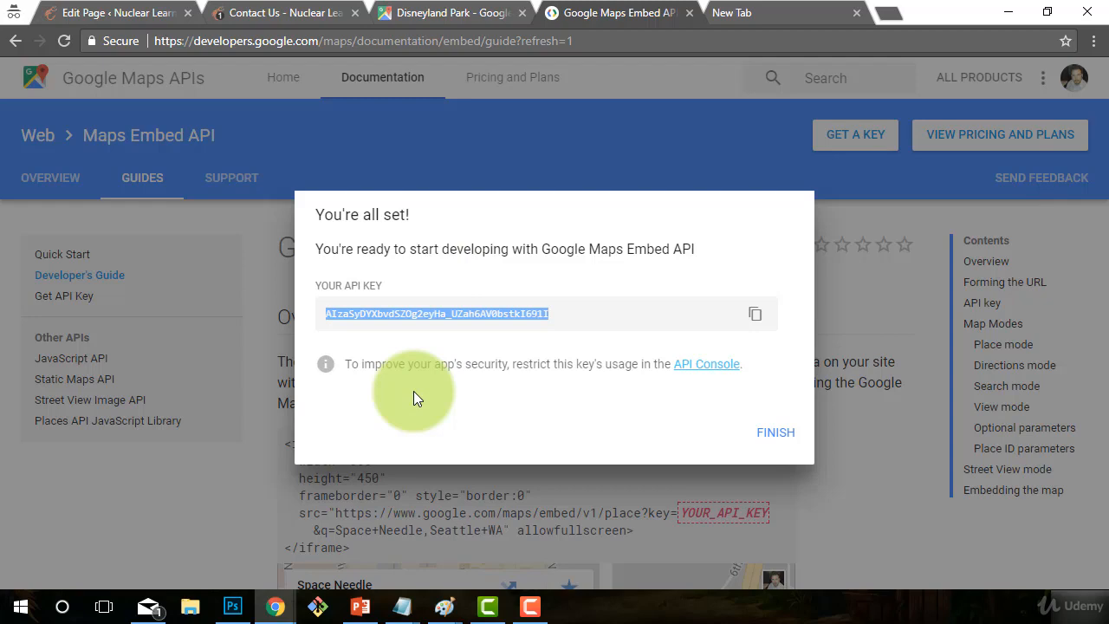
pyautogui.click(784, 438)
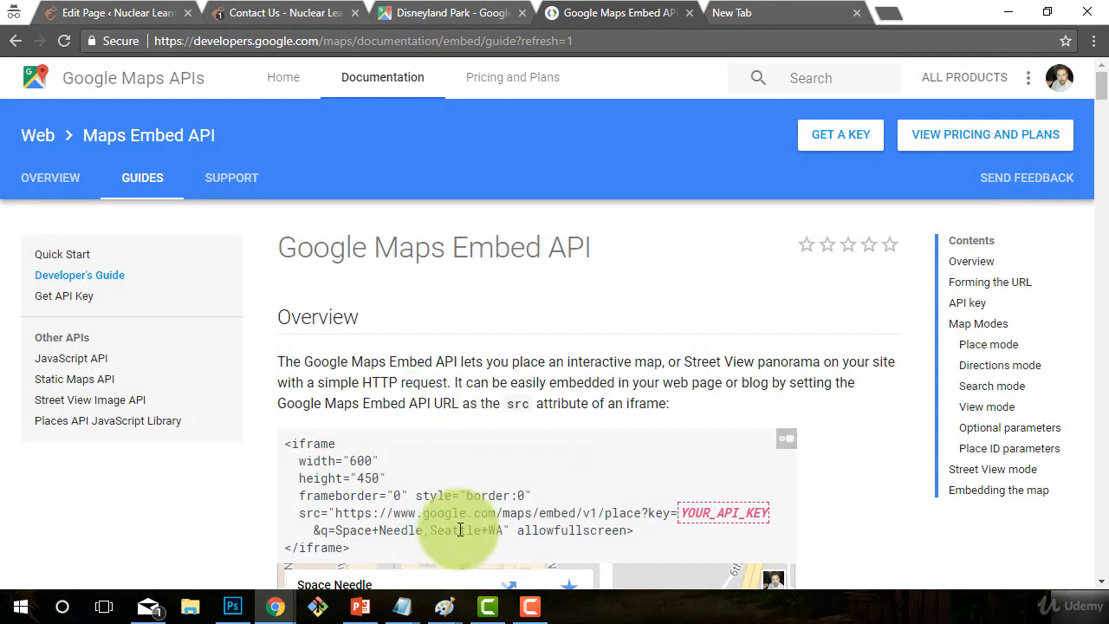
# - Copy the complete sample iframe code from the Overview section of the Maps Embed API guide
pyautogui.scroll(-1, 506, 503)
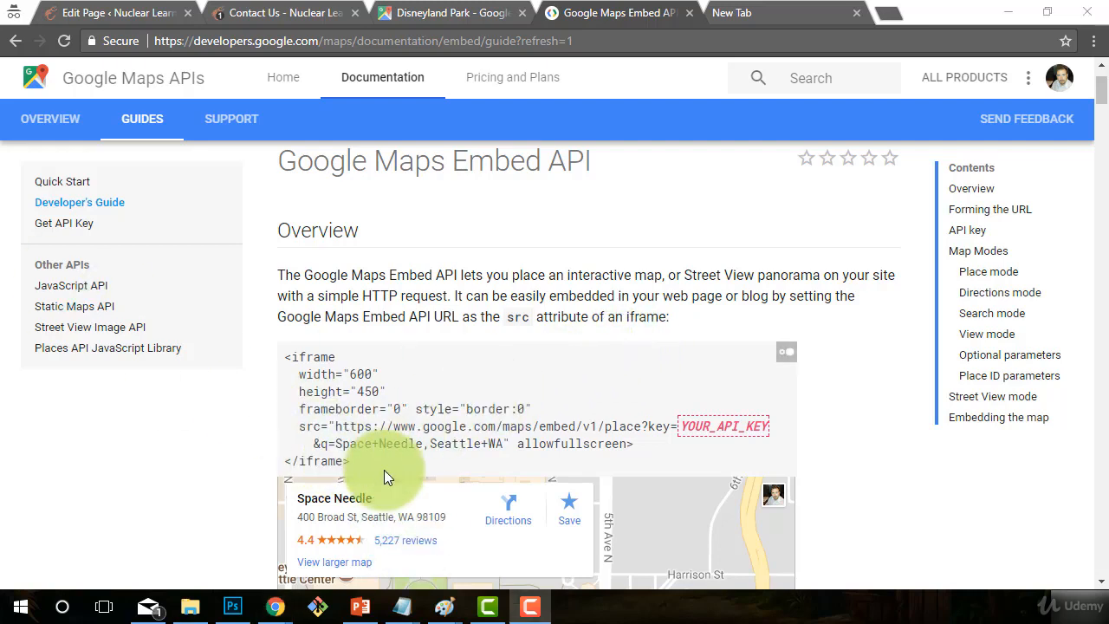
pyautogui.moveTo(321, 426); pyautogui.dragTo(368, 351)
pyautogui.hotkey('ctrl', 'c')
pyautogui.rightClick(342, 375)
pyautogui.click(373, 387)
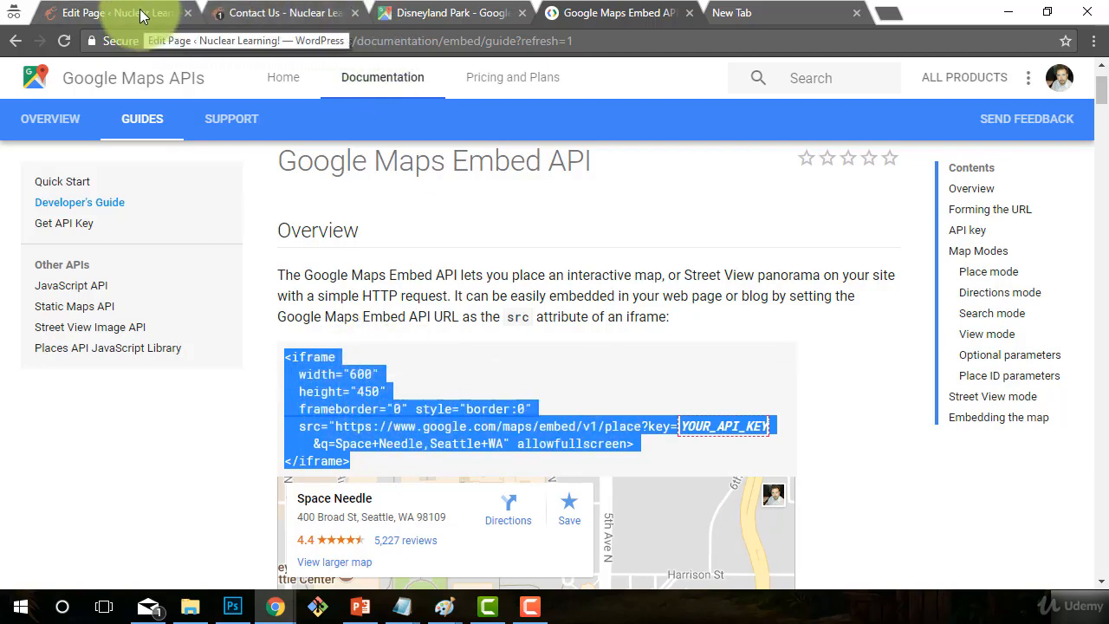
# - Return to the Google Maps element's settings in the Contact Us editor and insert an empty line above the existing iframe code
pyautogui.click(294, 12)
pyautogui.click(98, 10)
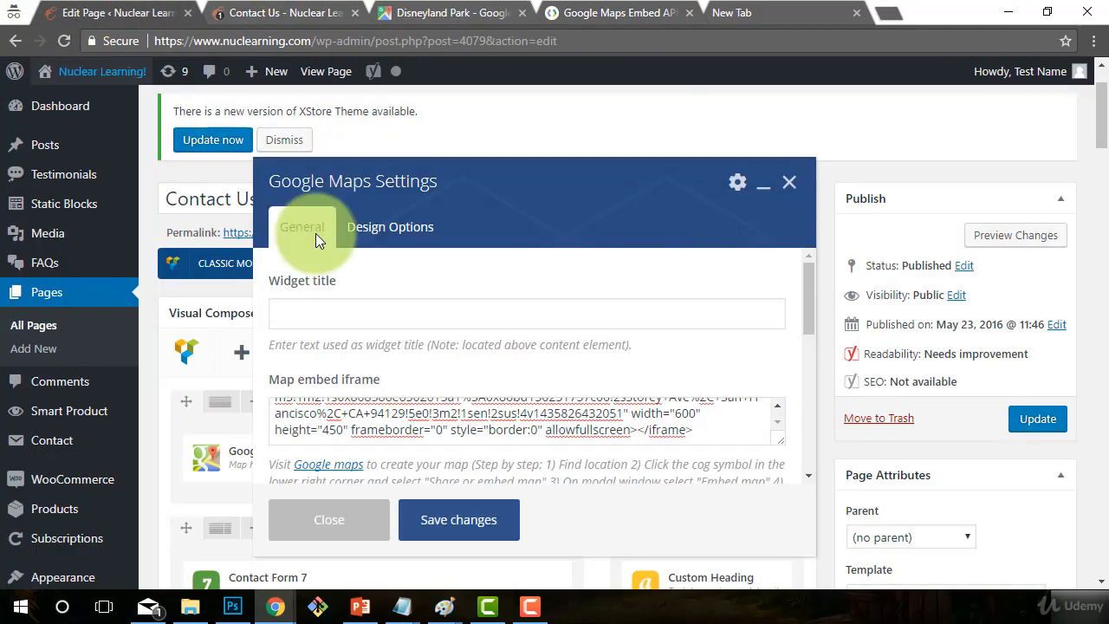
pyautogui.scroll(-2, 462, 358)
pyautogui.scroll(4, 463, 359)
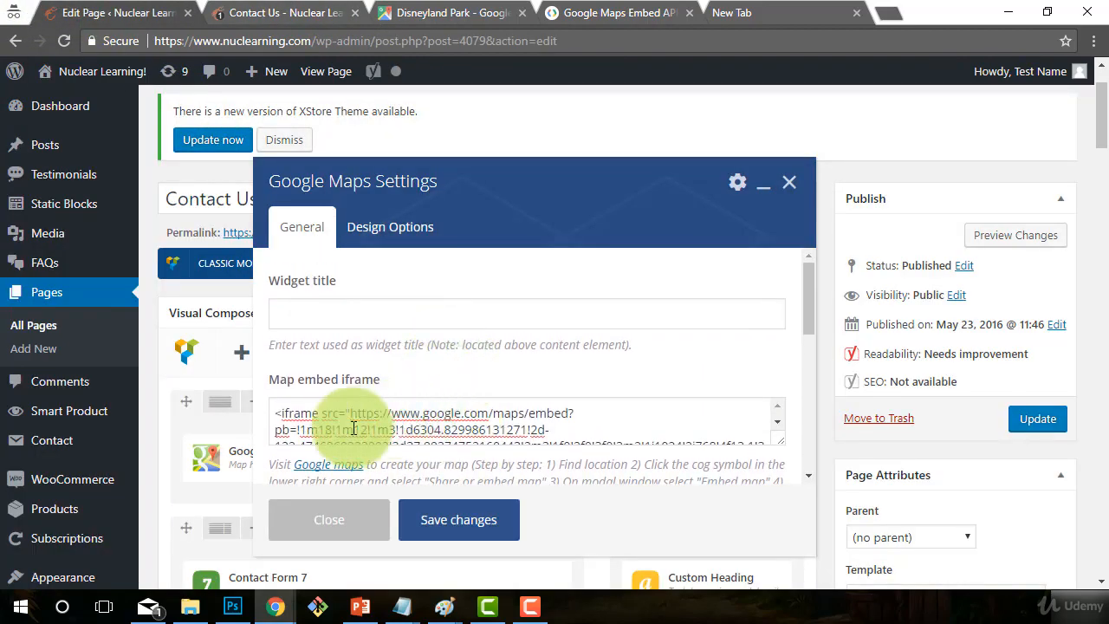
pyautogui.click(278, 413)
pyautogui.press('Return')
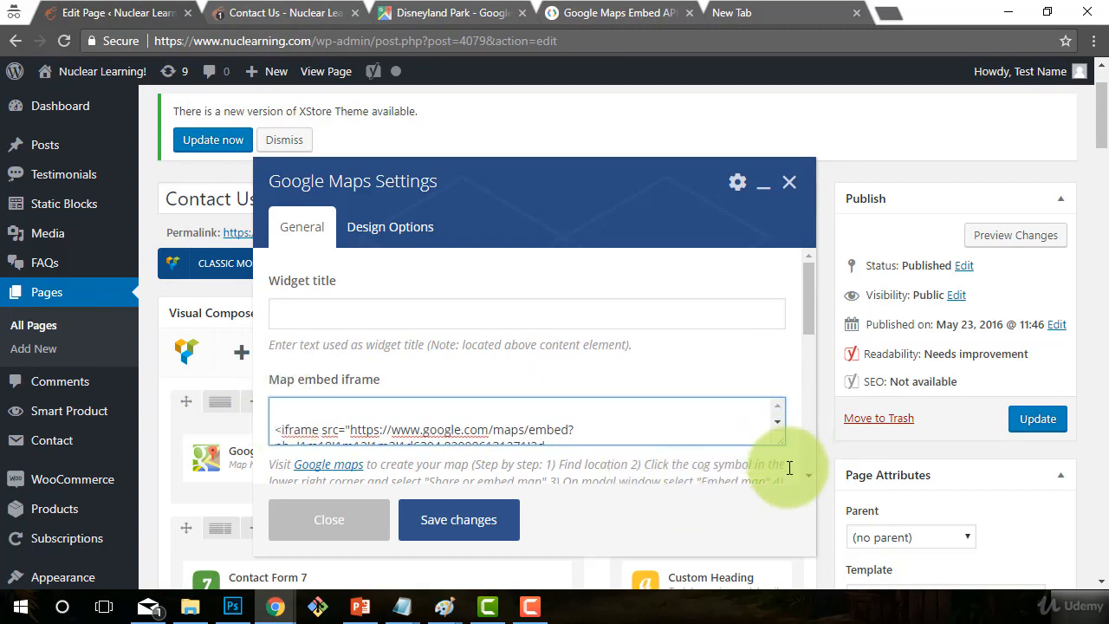
# - Enlarge the map embed iframe field and paste the sample iframe code into the empty line above the existing code
pyautogui.moveTo(782, 440); pyautogui.dragTo(780, 517)
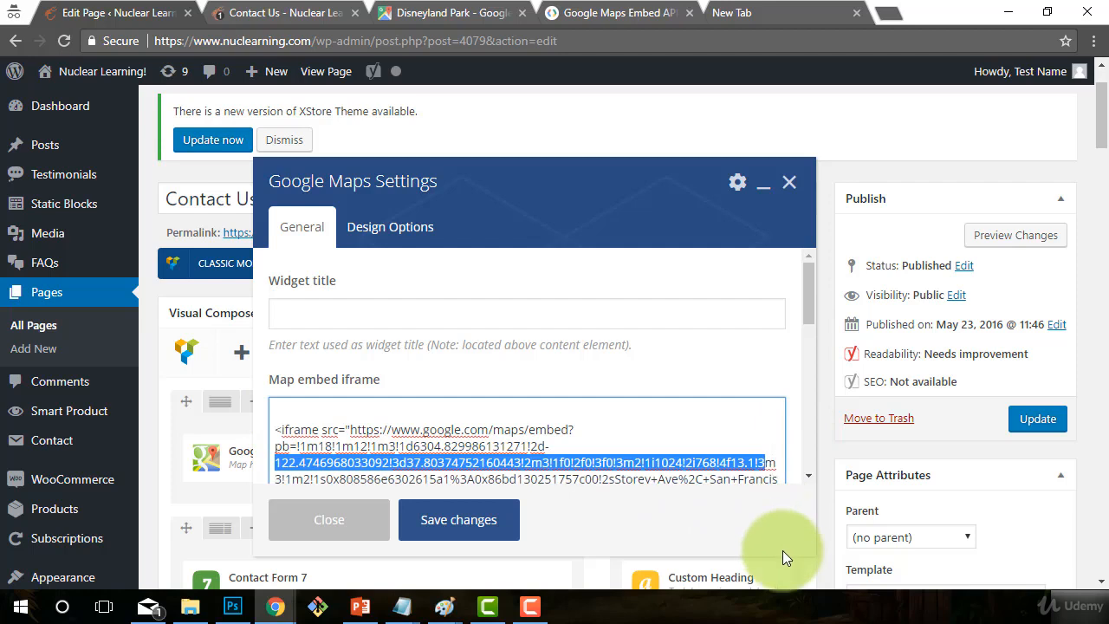
pyautogui.moveTo(812, 277); pyautogui.dragTo(805, 310)
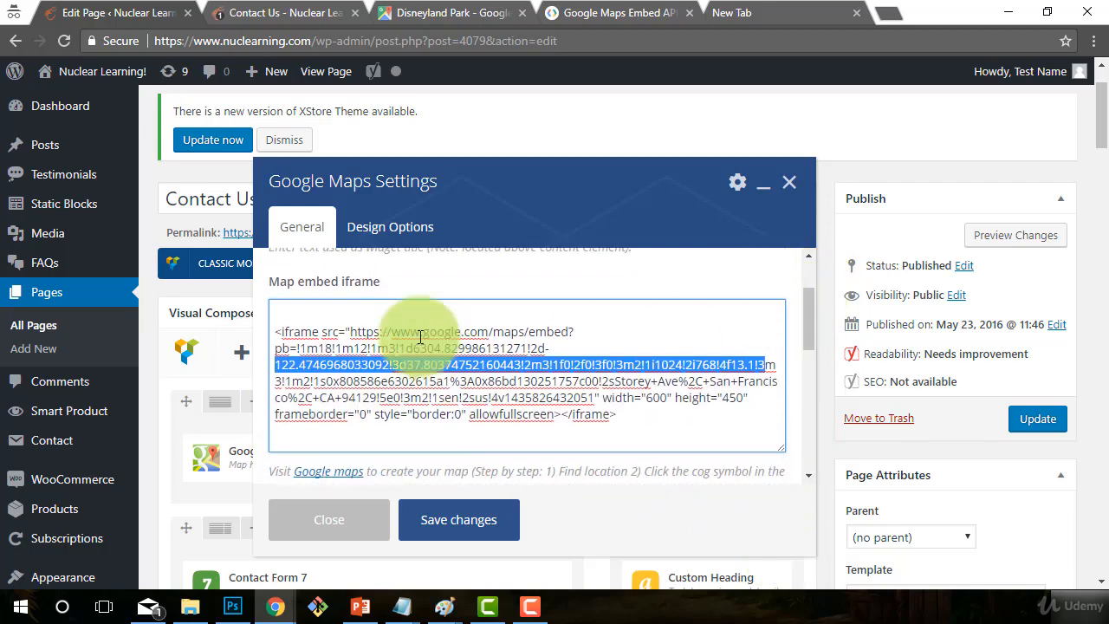
pyautogui.click(299, 319)
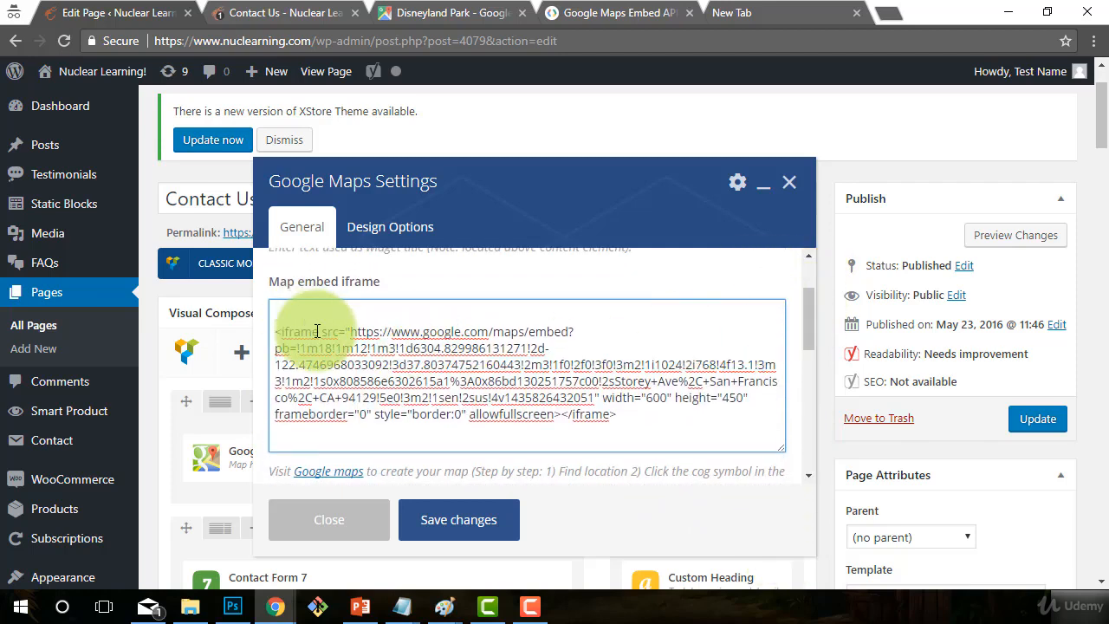
pyautogui.hotkey('ctrl', 'v')
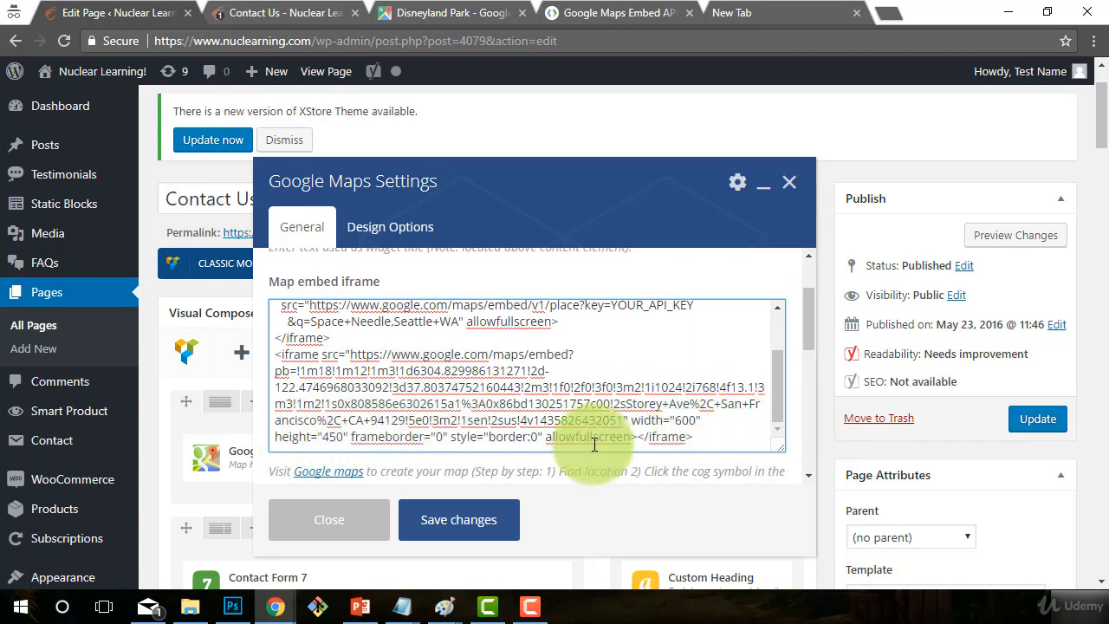
# - Compare the pasted sample iframe code with the existing map iframe, including the allowfullscreen attribute
pyautogui.scroll(2, 358, 398)
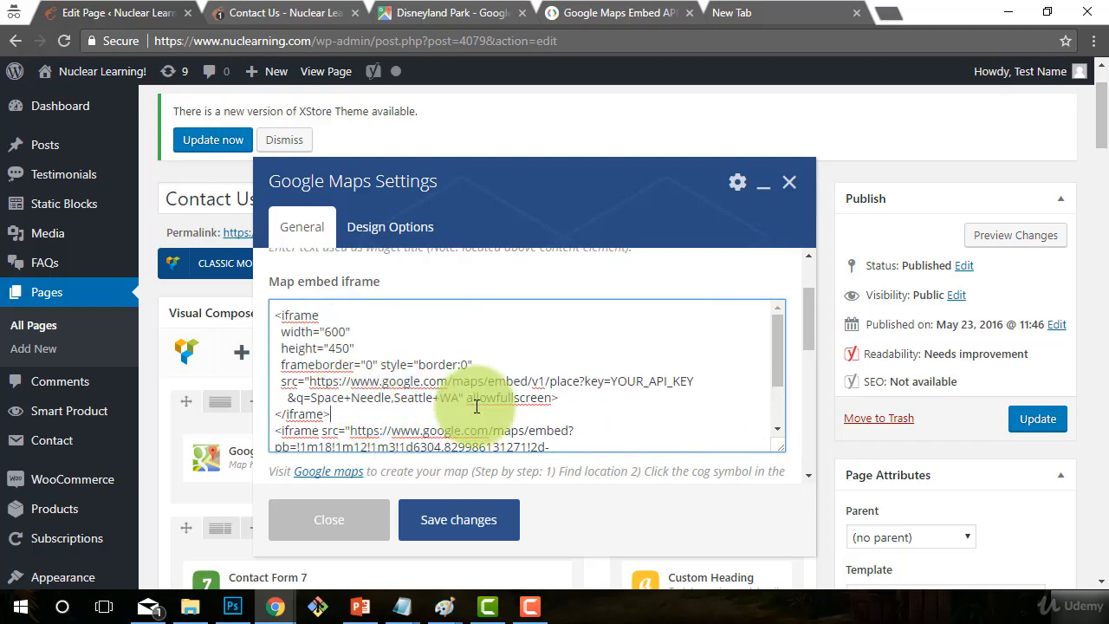
pyautogui.scroll(-5, 477, 405)
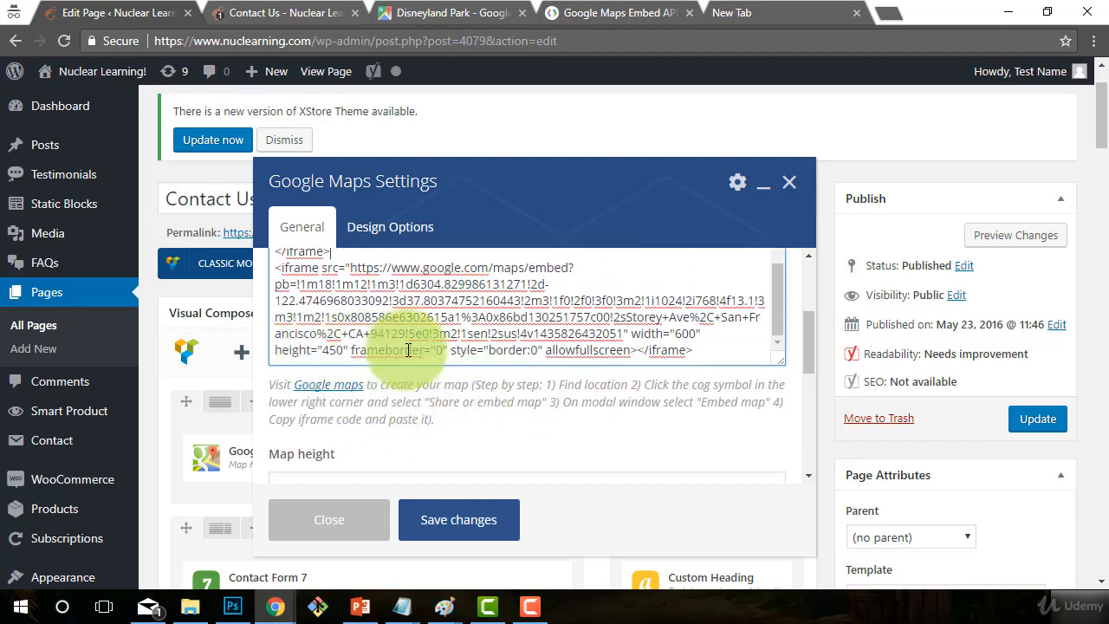
pyautogui.scroll(6, 510, 312)
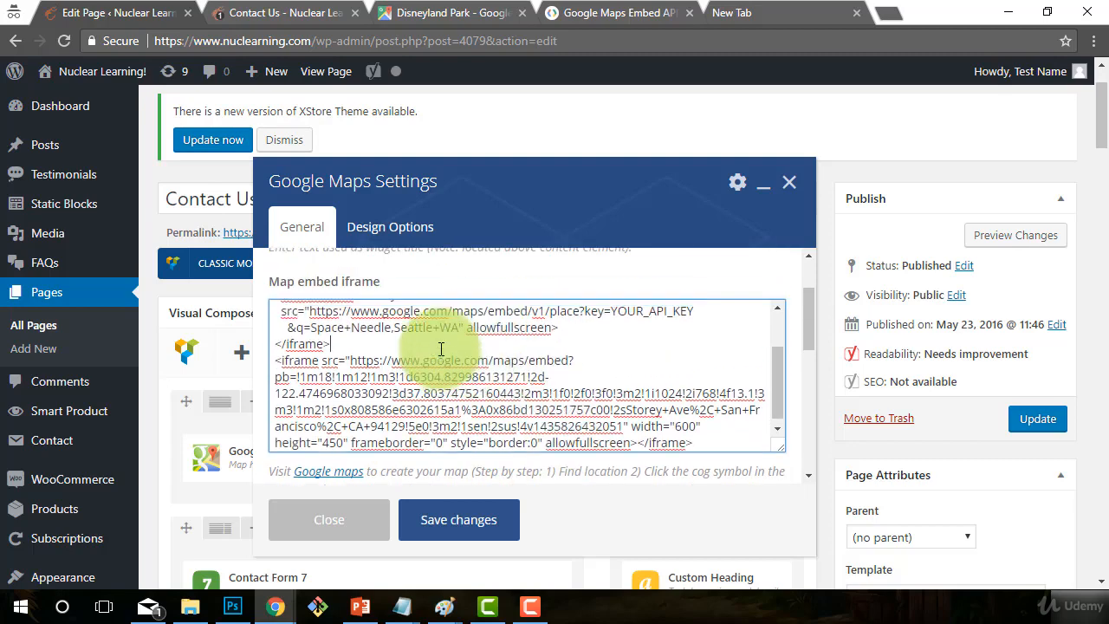
pyautogui.scroll(-2, 489, 377)
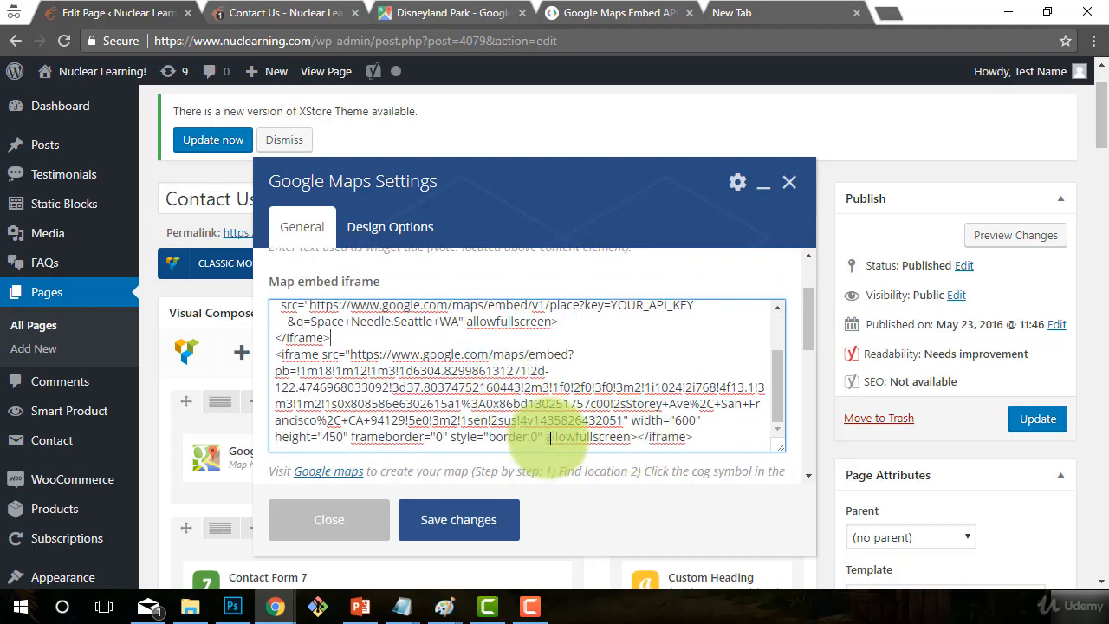
pyautogui.moveTo(547, 438); pyautogui.dragTo(625, 436)
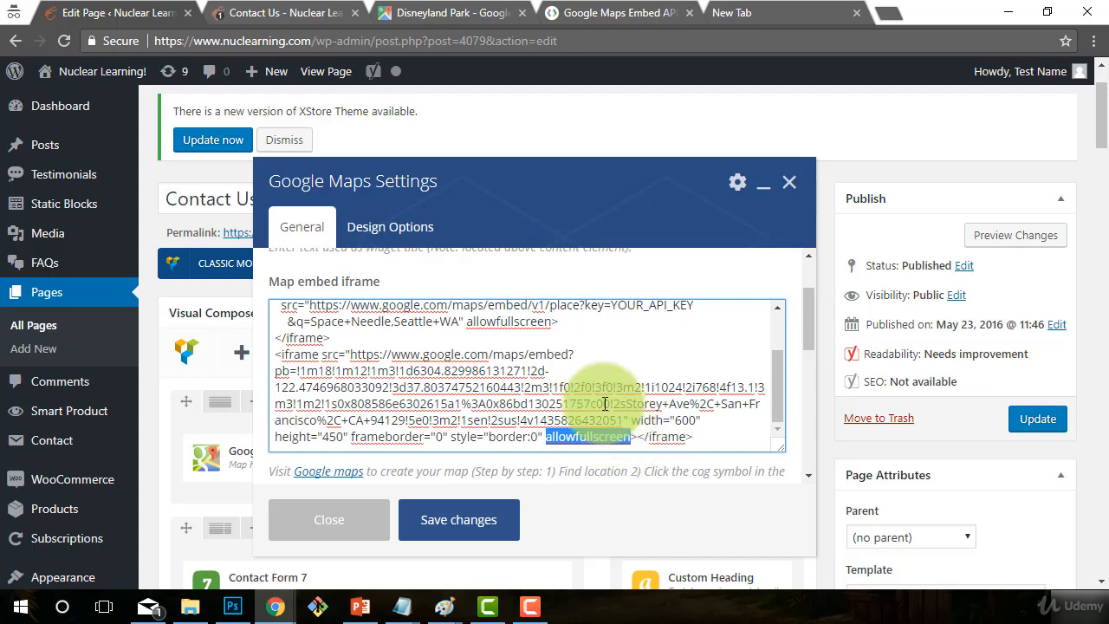
pyautogui.scroll(2, 606, 372)
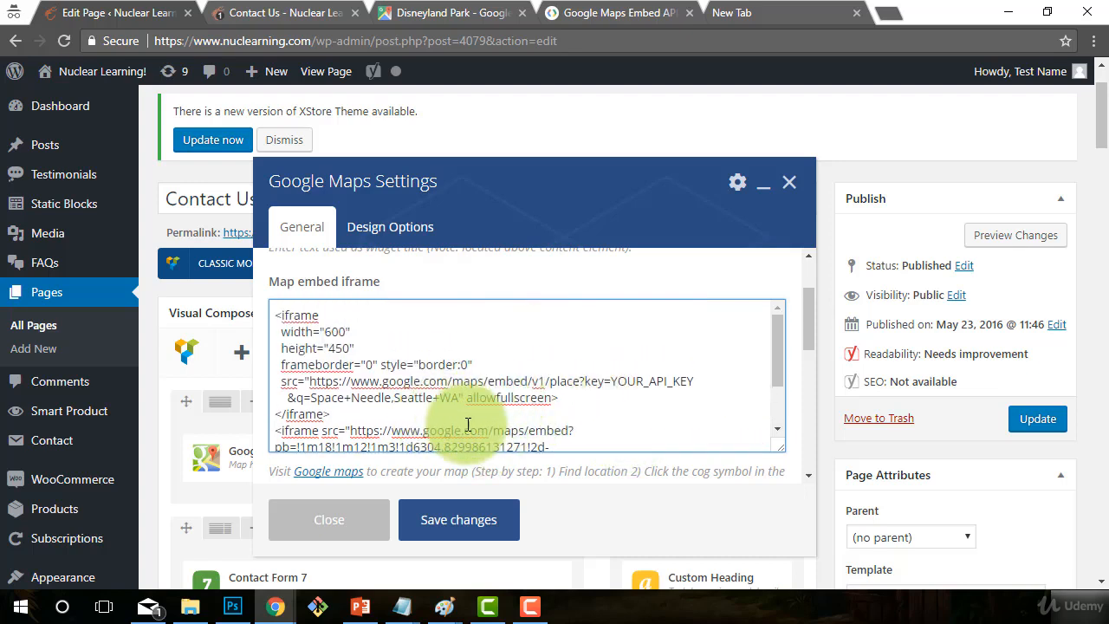
# - Select the sample's Space+Needle,Seattle+WA query value and locate the equivalent place text in the Disneyland Park page's Google Maps URL
pyautogui.moveTo(456, 398); pyautogui.dragTo(315, 398)
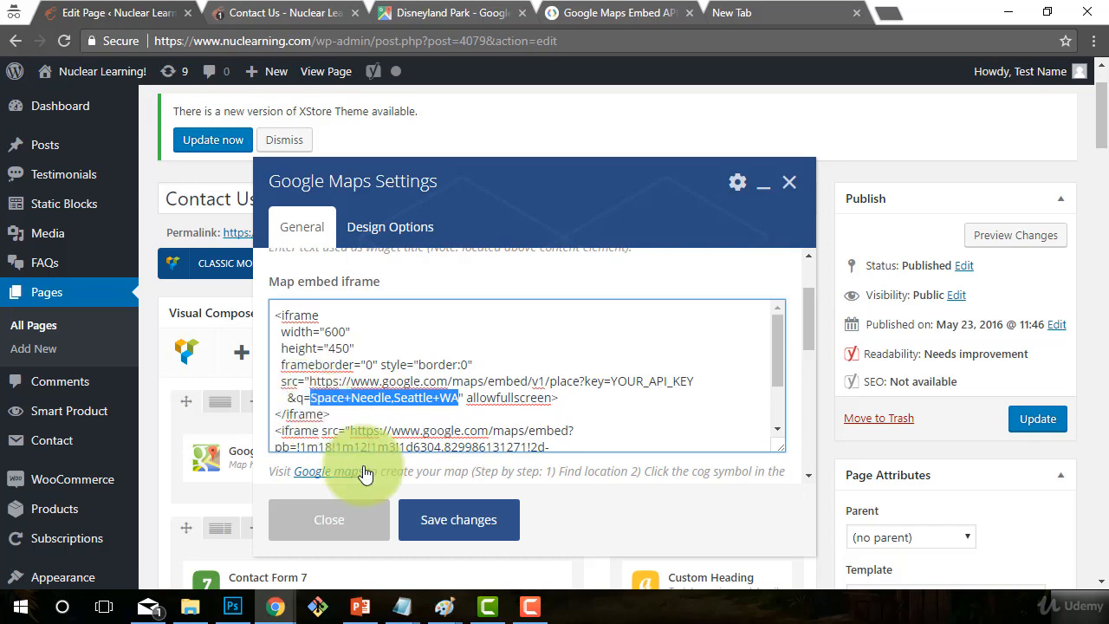
pyautogui.moveTo(309, 397); pyautogui.dragTo(458, 398)
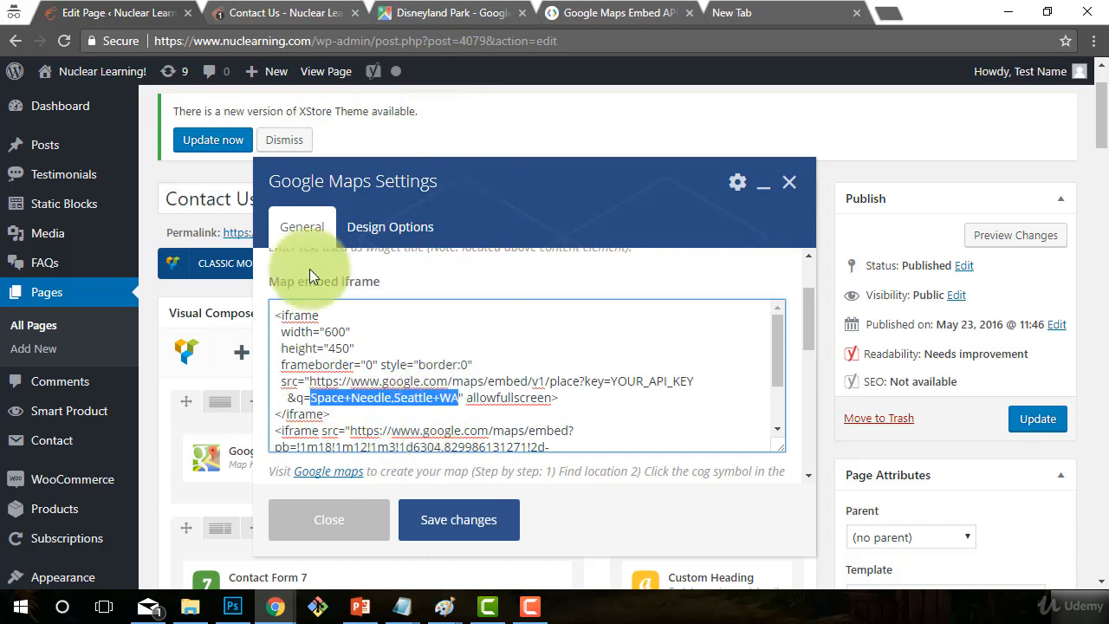
pyautogui.click(417, 11)
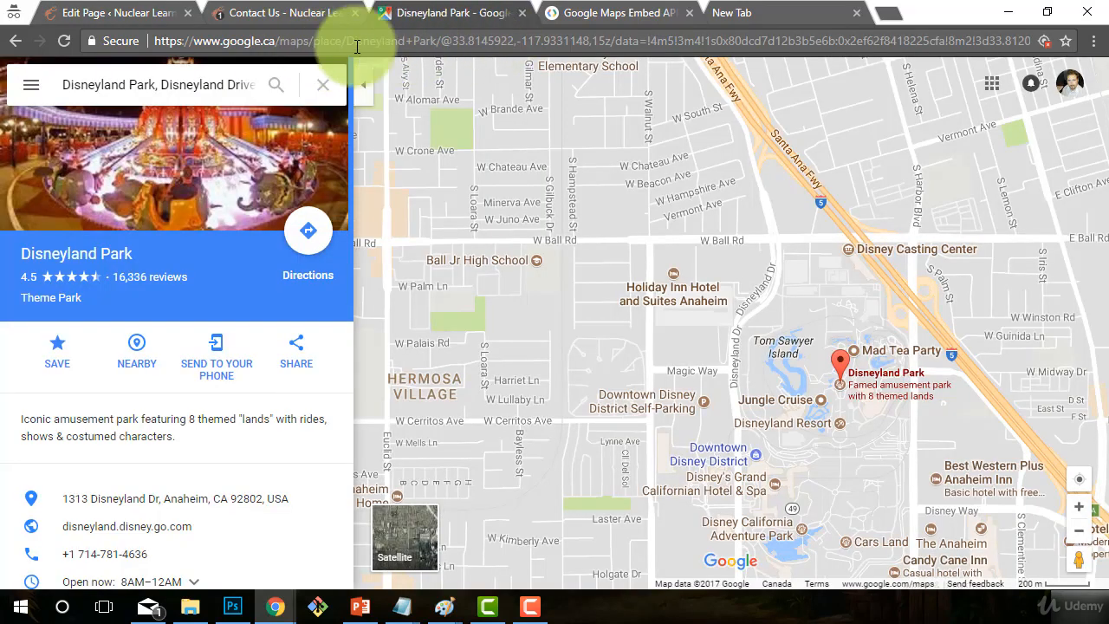
pyautogui.moveTo(347, 41); pyautogui.dragTo(438, 41)
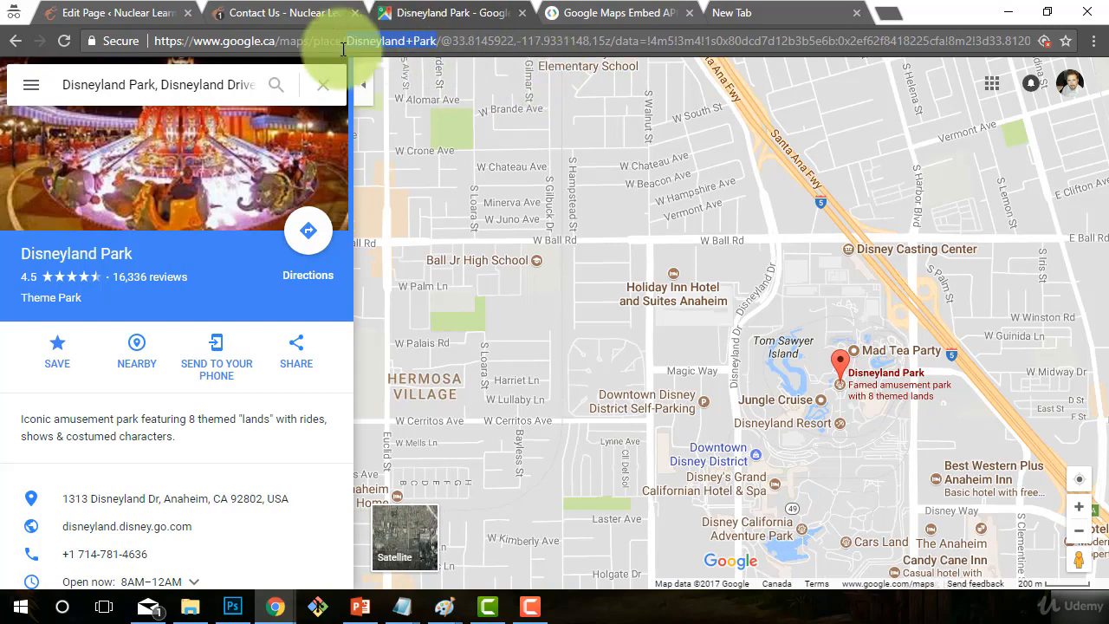
# - Look up 90210 Beverly Hills in Google Maps, examine the place text in its URL, and return to Disneyland Park
pyautogui.click(104, 84)
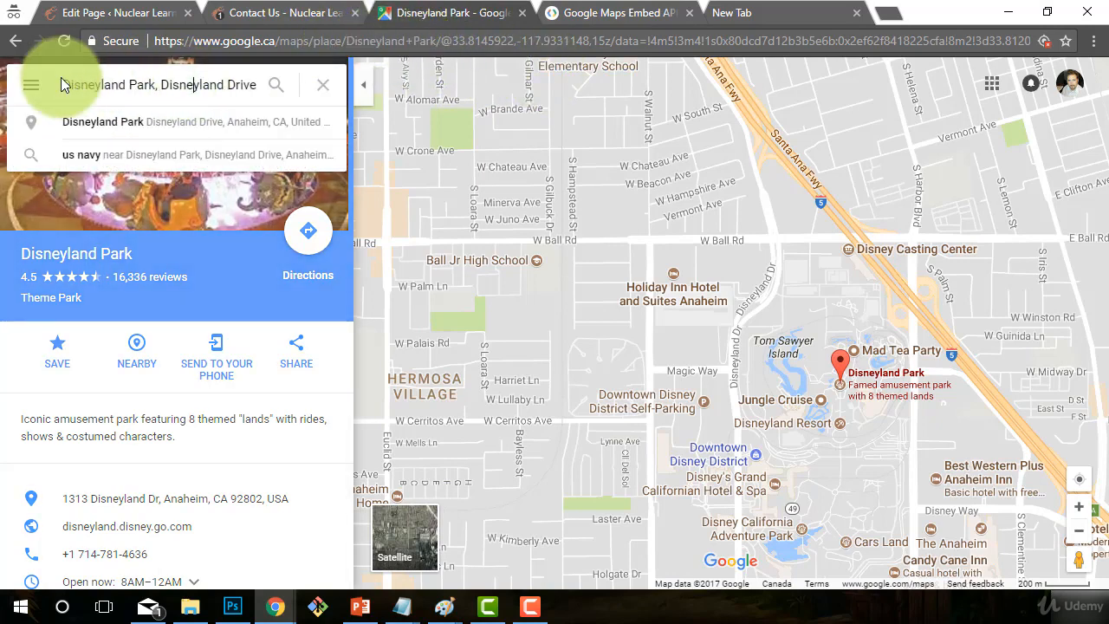
pyautogui.moveTo(65, 84); pyautogui.dragTo(825, 126)
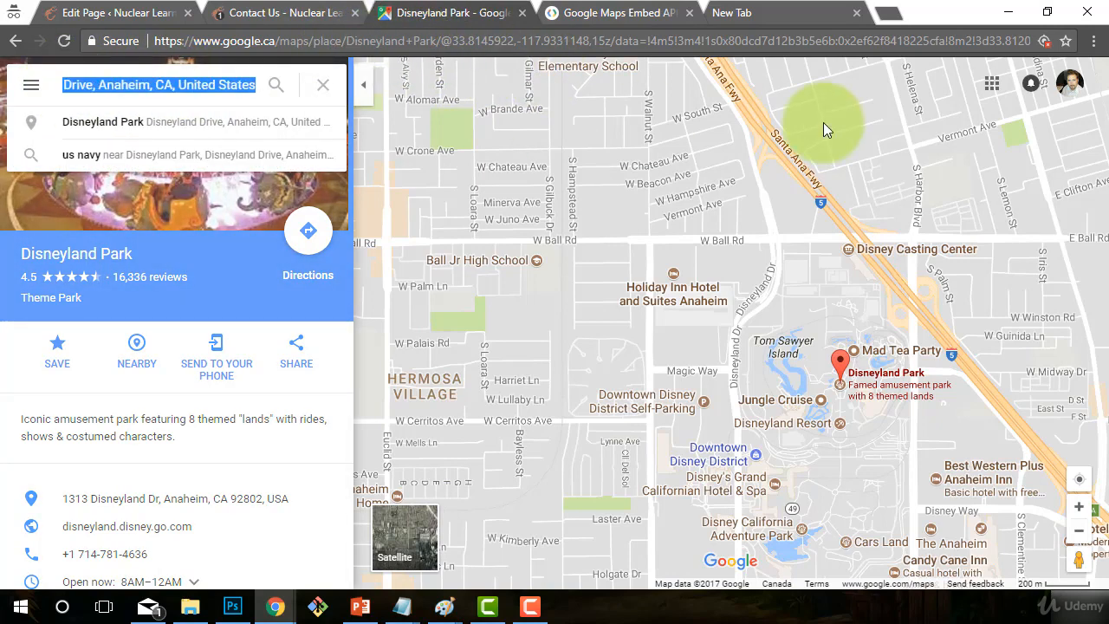
pyautogui.write('90210')
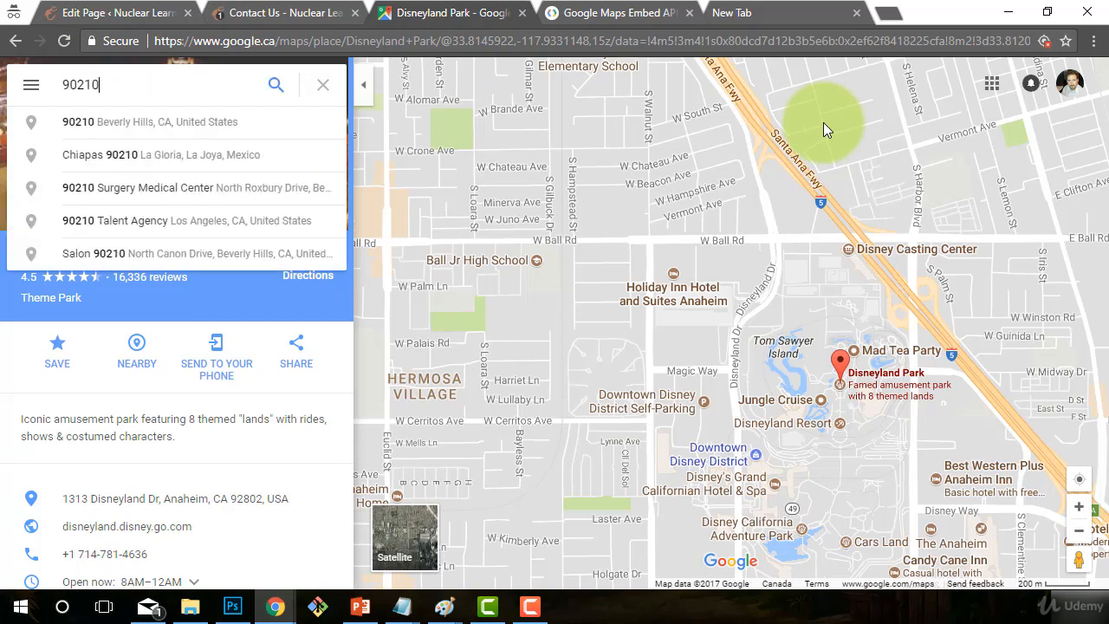
pyautogui.click(87, 122)
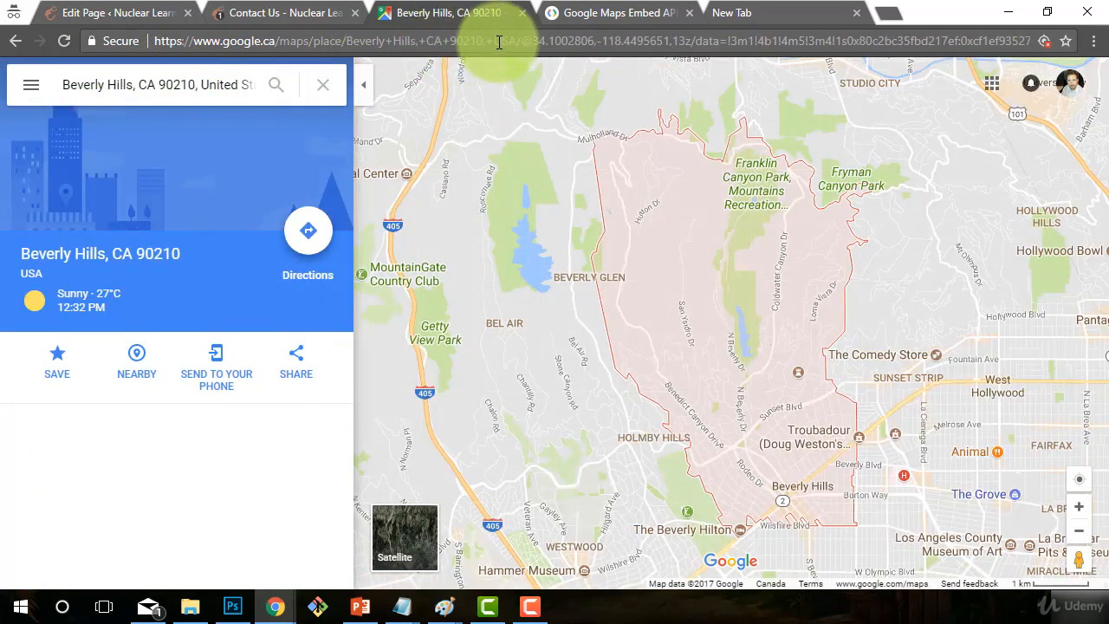
pyautogui.moveTo(517, 41); pyautogui.dragTo(346, 41)
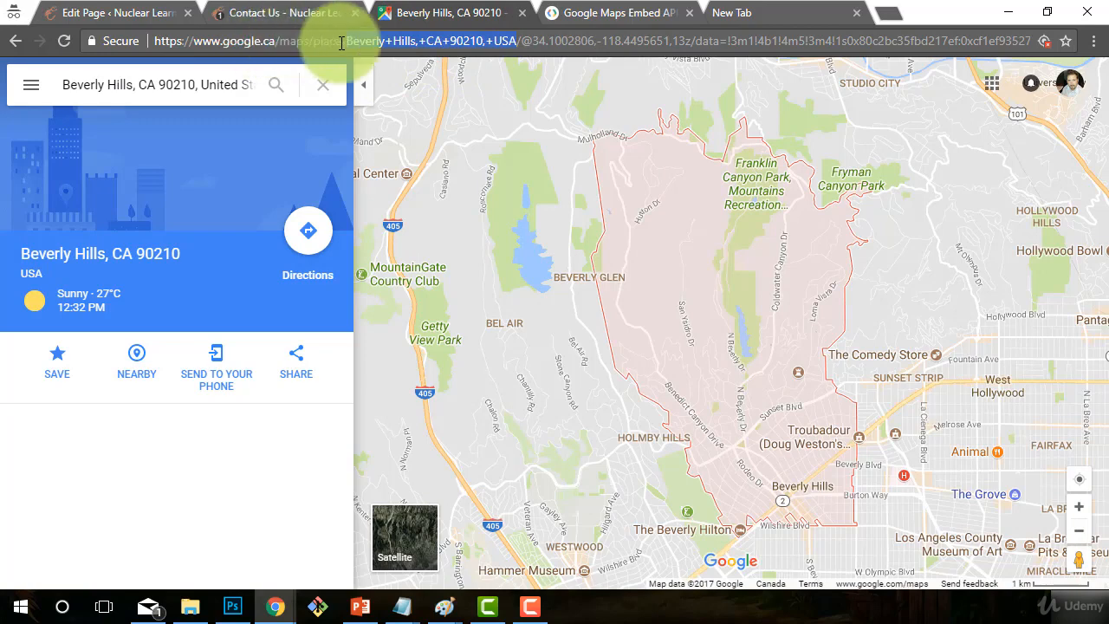
pyautogui.click(12, 41)
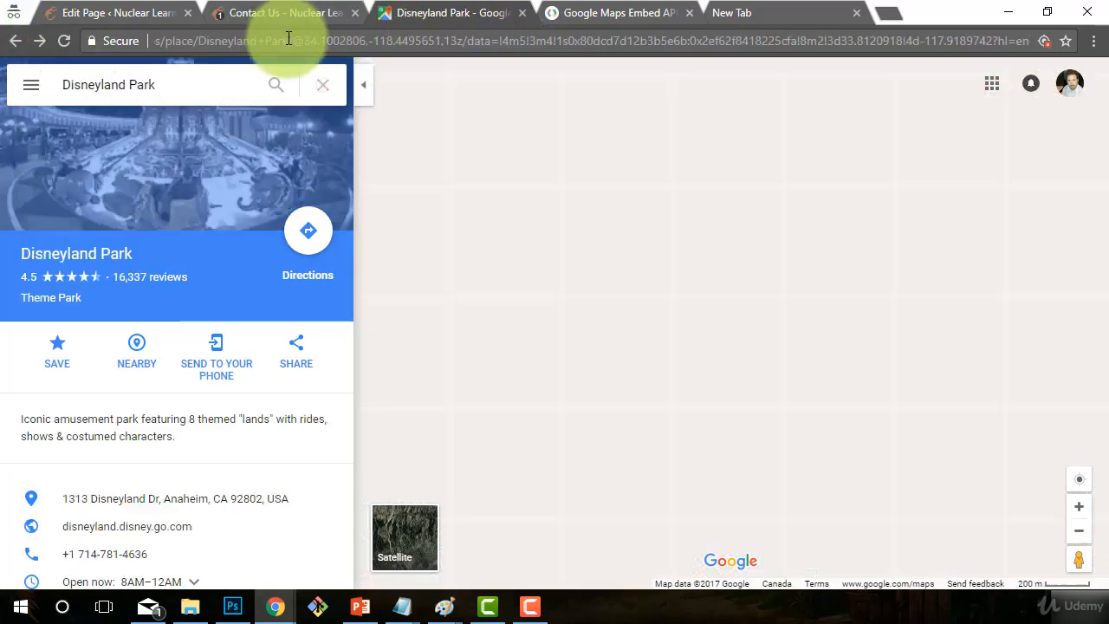
# - Copy Disneyland+Park from the Google Maps URL and paste it over the selected sample query value in the page editor's iframe code
pyautogui.moveTo(289, 41); pyautogui.dragTo(202, 41)
pyautogui.hotkey('ctrl', 'c')
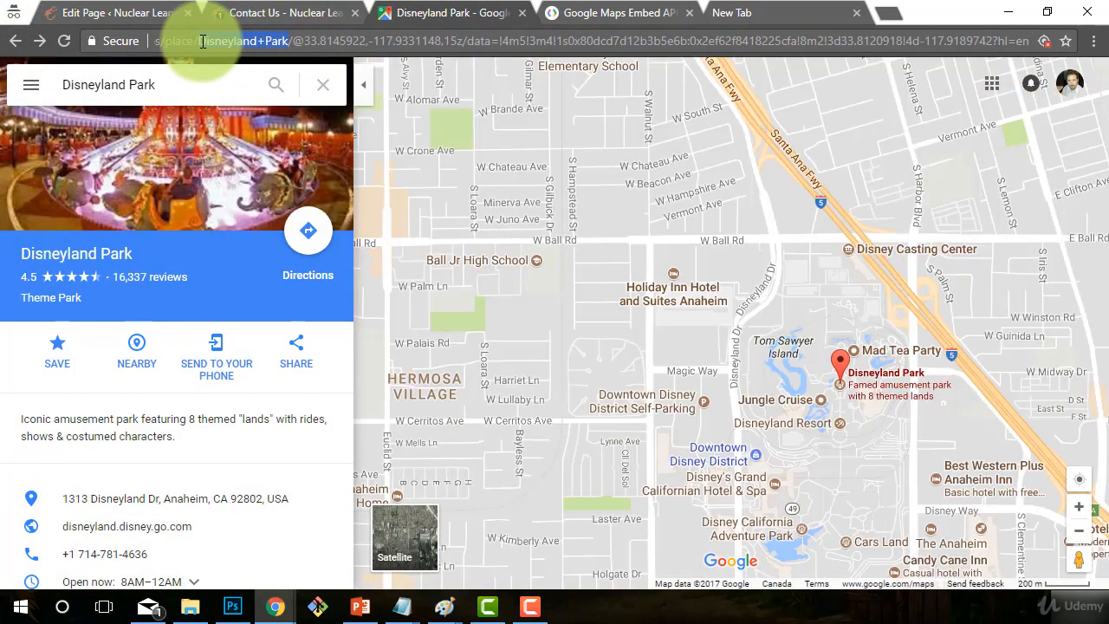
pyautogui.click(250, 12)
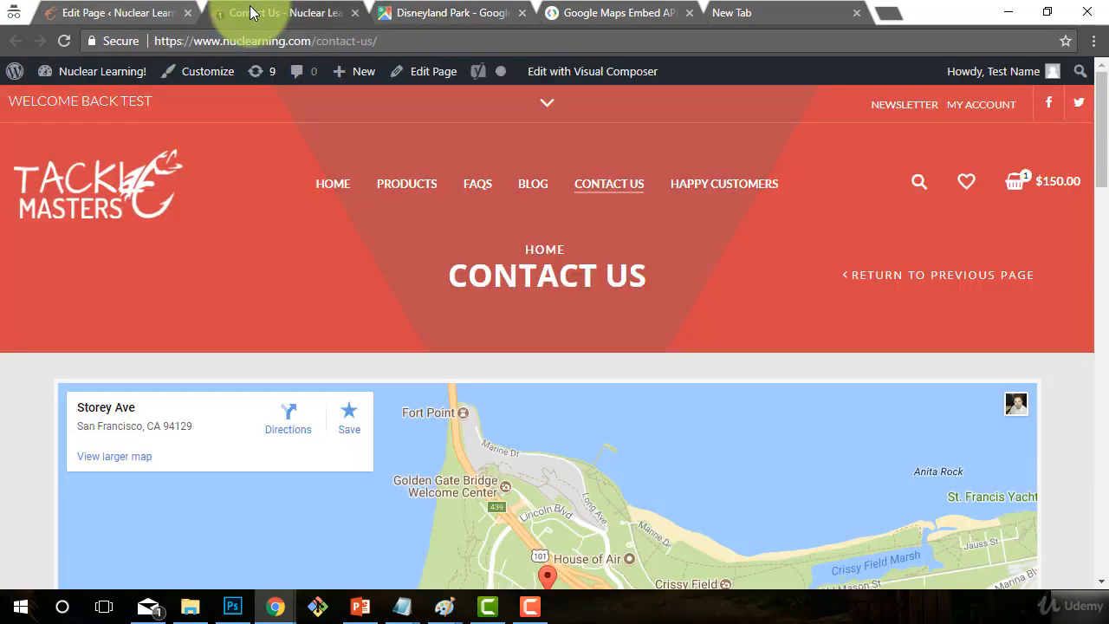
pyautogui.click(71, 13)
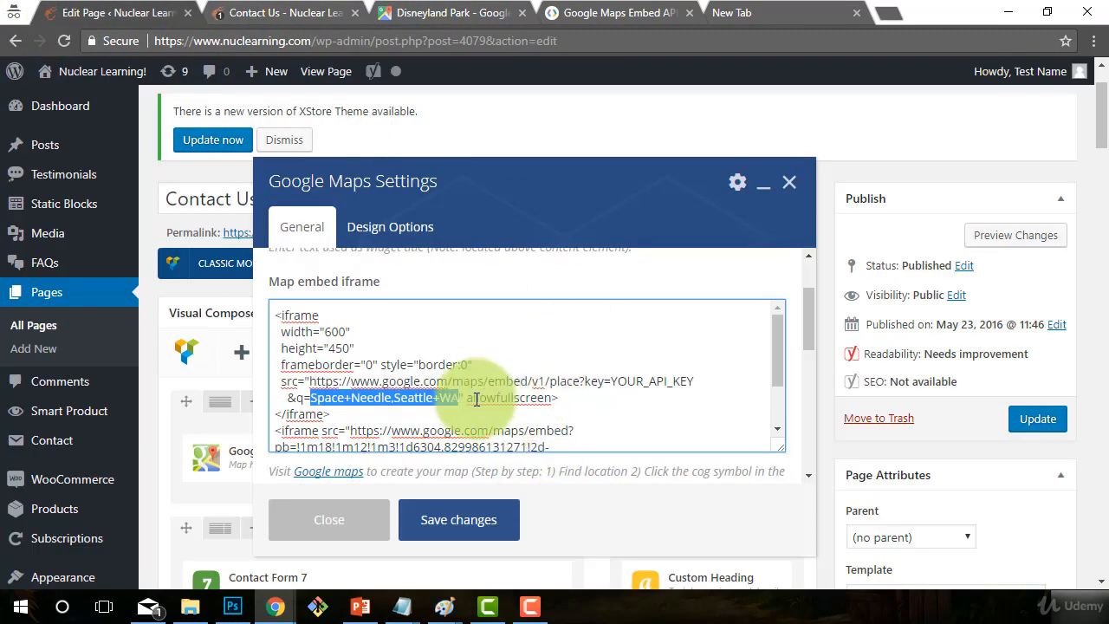
pyautogui.hotkey('ctrl', 'v')
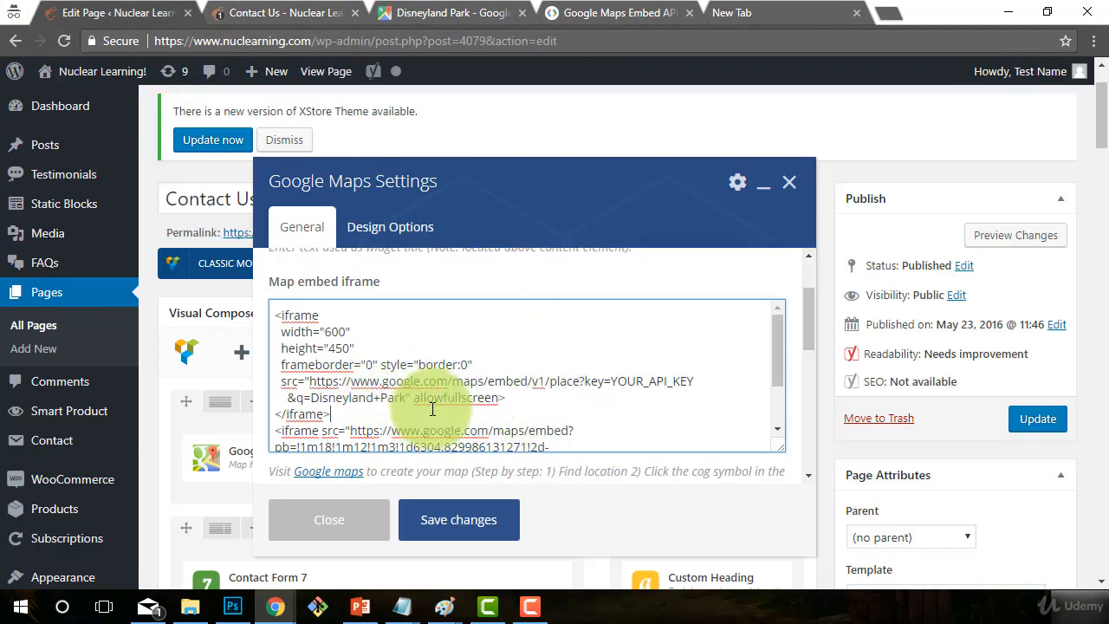
# - Replace the YOUR_API_KEY placeholder with the copied API key and join the &q parameter directly to the end of the key
pyautogui.scroll(-2, 421, 383)
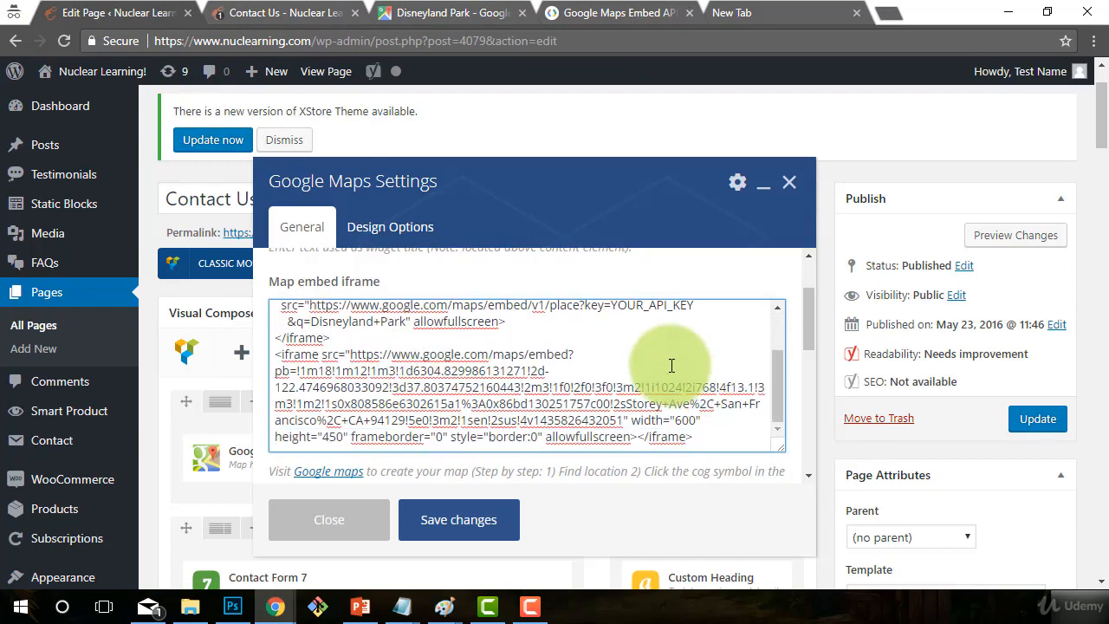
pyautogui.scroll(2, 619, 362)
pyautogui.moveTo(612, 381); pyautogui.dragTo(696, 379)
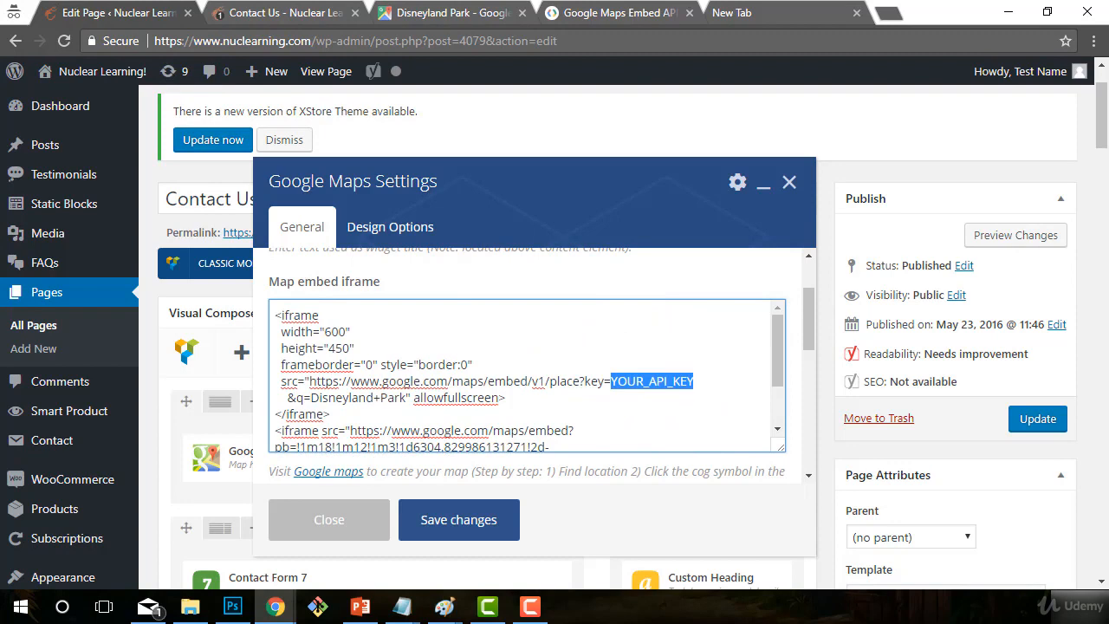
pyautogui.hotkey('alt', 'Tab')
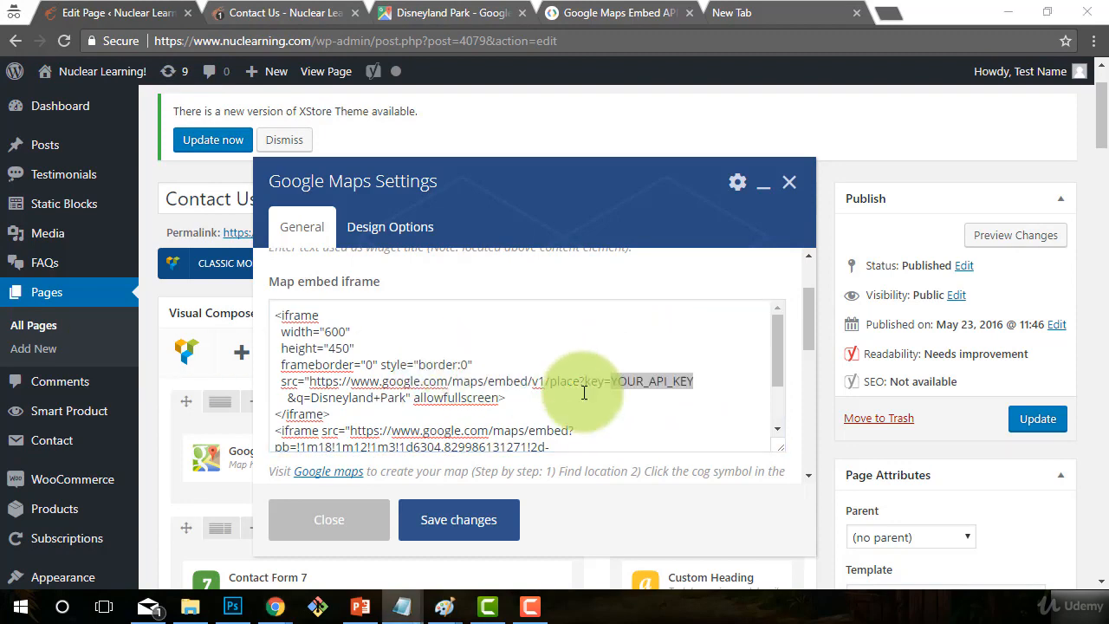
pyautogui.click(700, 395)
pyautogui.moveTo(702, 382); pyautogui.dragTo(613, 380)
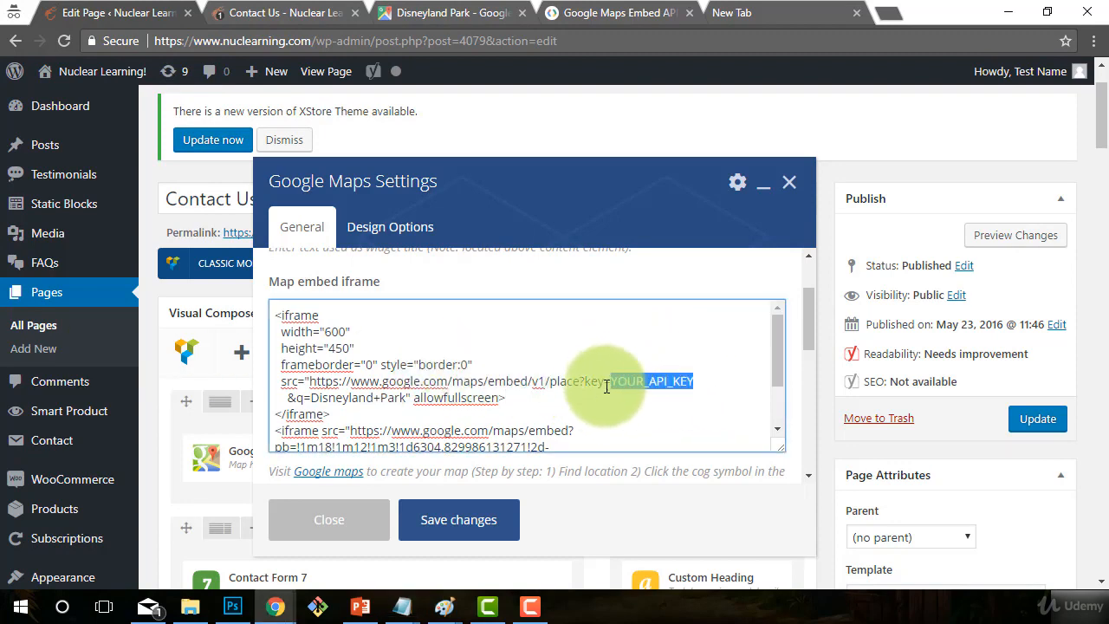
pyautogui.hotkey('ctrl', 'v')
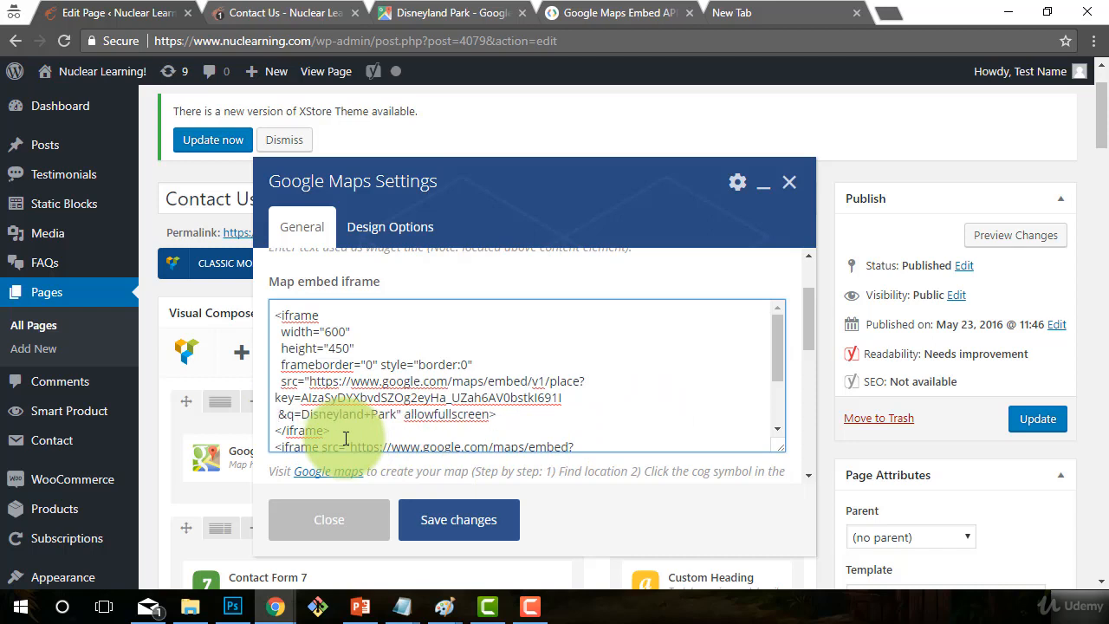
pyautogui.press('BackSpace')
pyautogui.press('BackSpace')
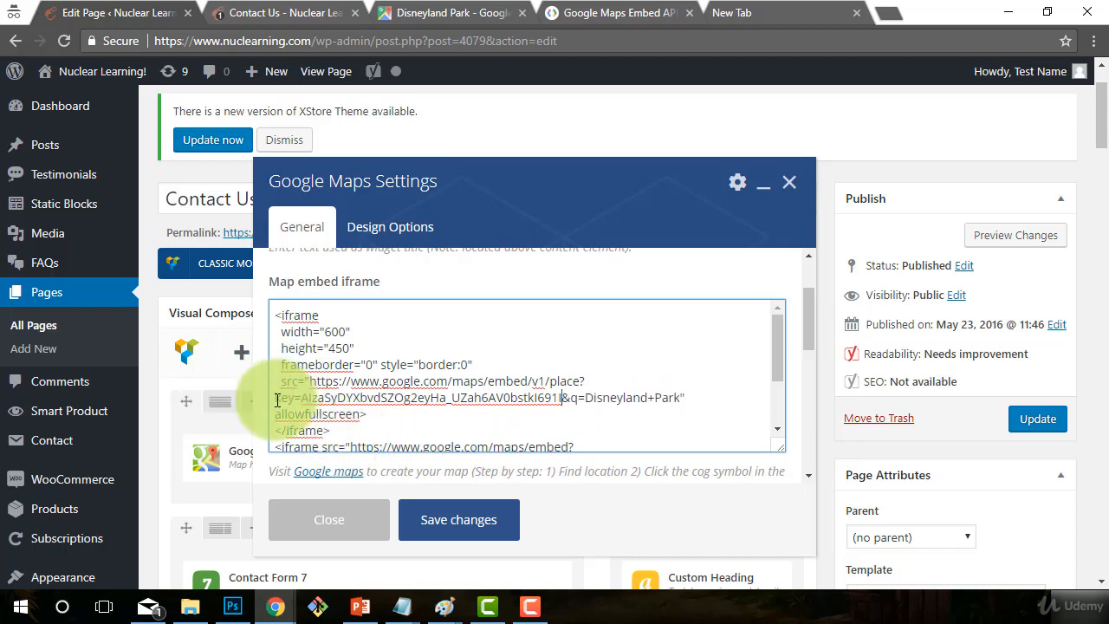
pyautogui.press('BackSpace')
pyautogui.press('BackSpace')
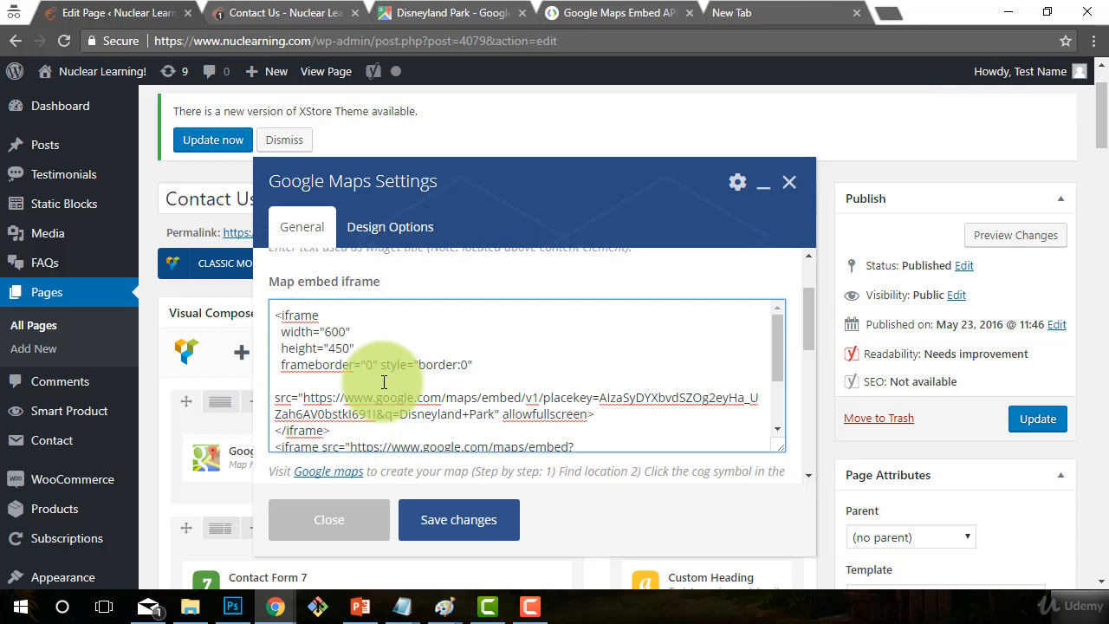
pyautogui.hotkey('ctrl', 'z')
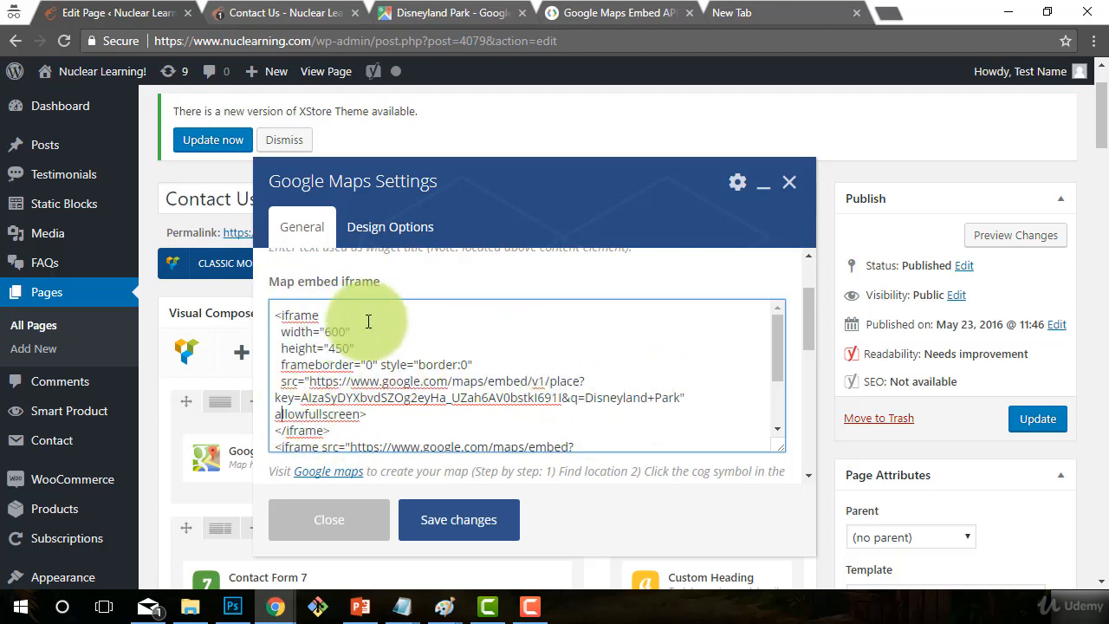
# - Remove the line breaks between the new iframe's width, height, frameborder, style and src attributes and before its closing tag
pyautogui.press('Delete')
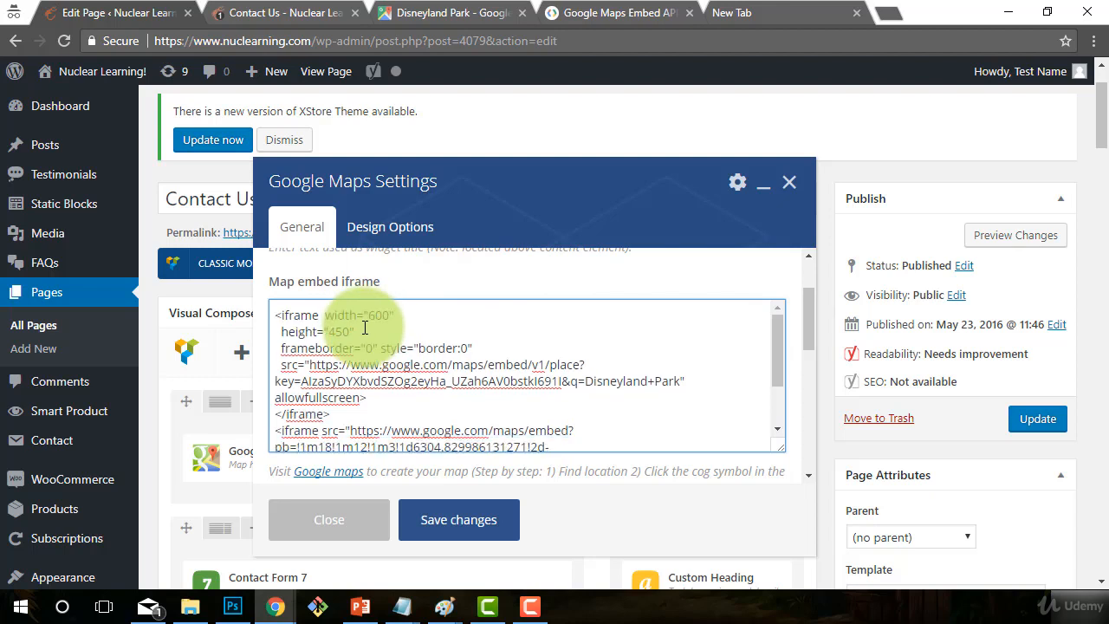
pyautogui.click(411, 314)
pyautogui.press('Delete')
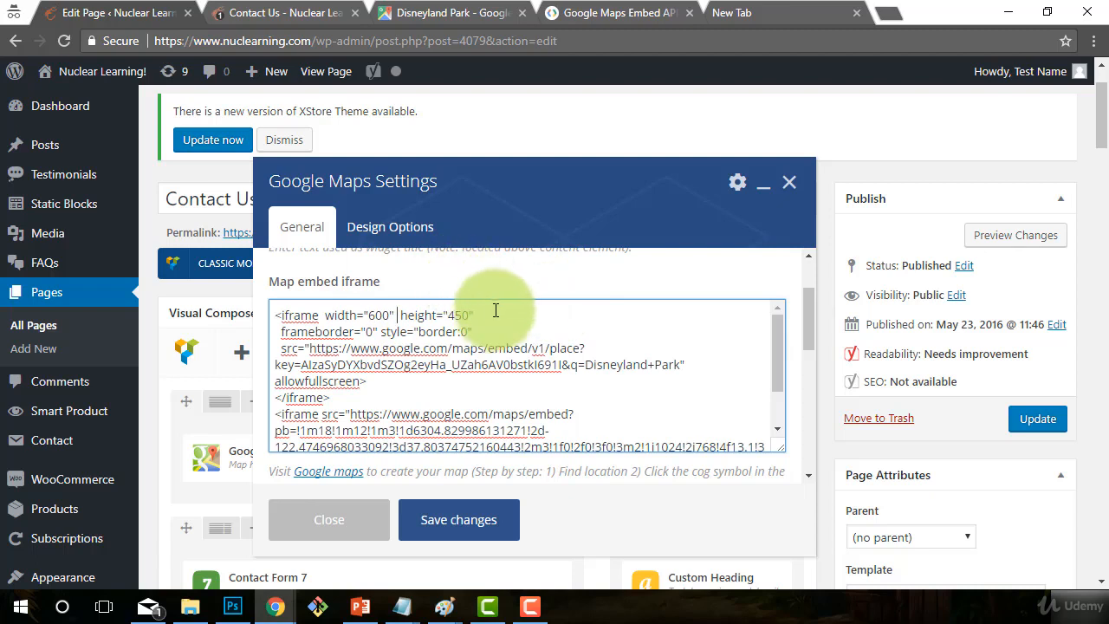
pyautogui.press('Delete')
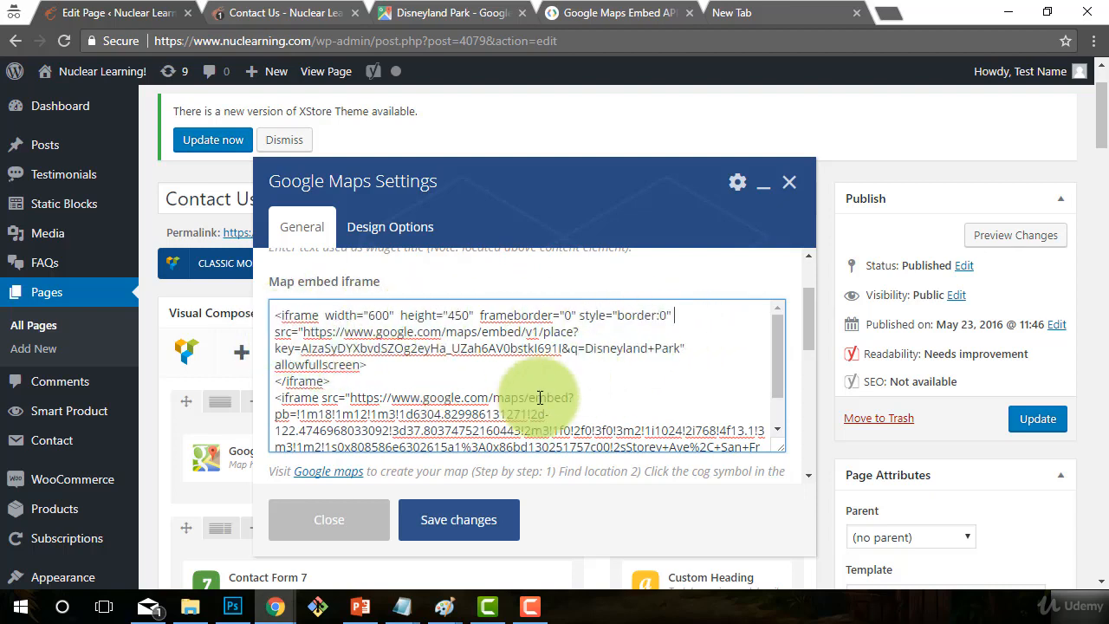
pyautogui.click(404, 366)
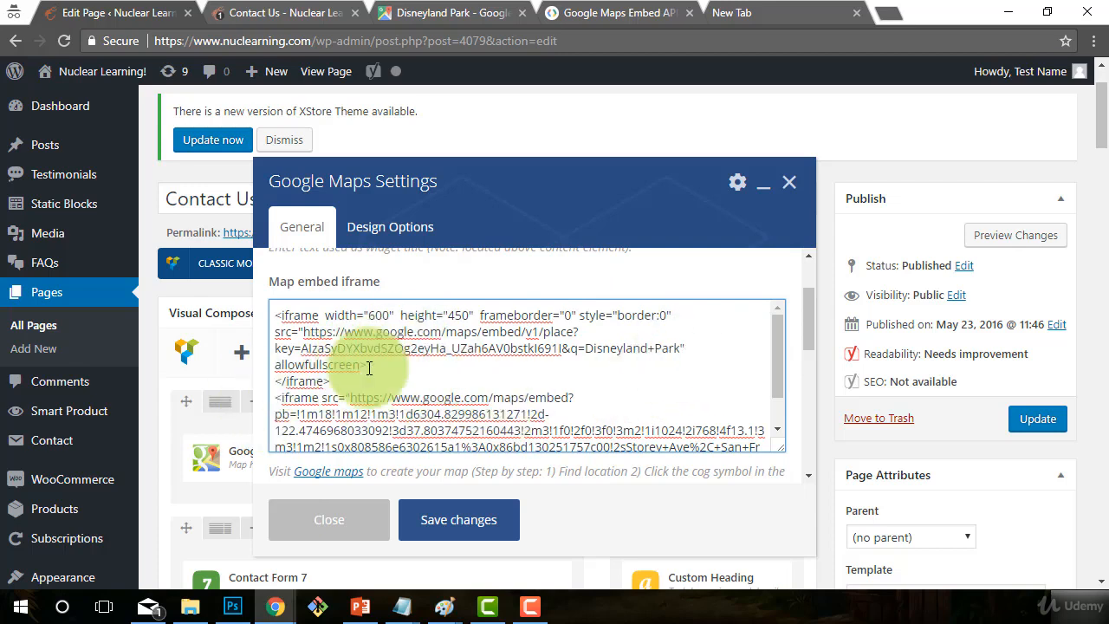
pyautogui.click(274, 380)
pyautogui.press('BackSpace')
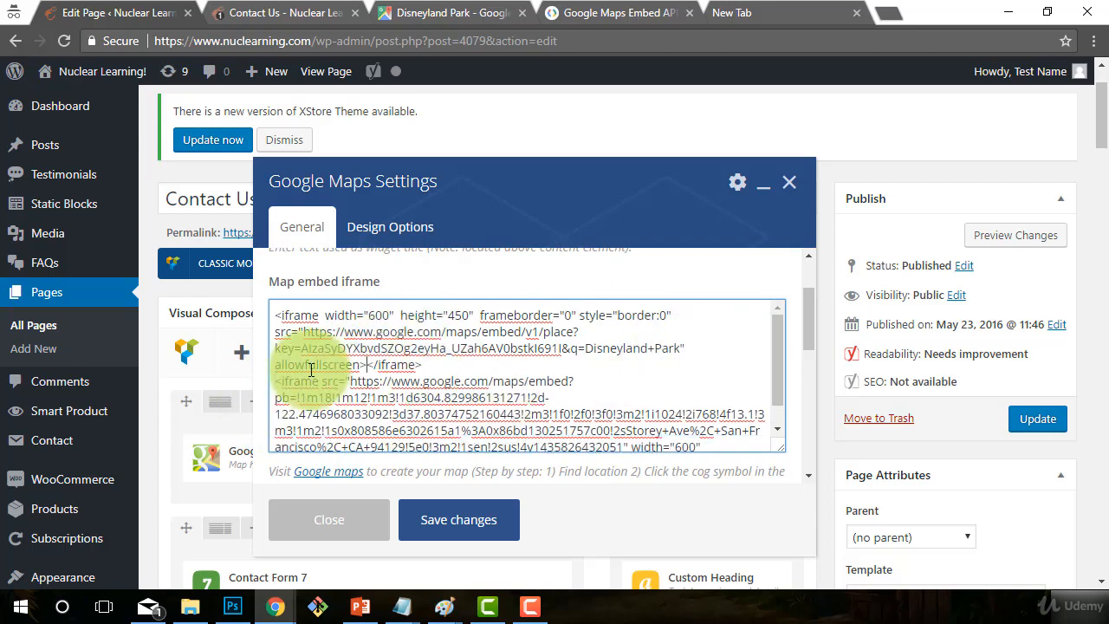
# - Delete the old Storey Ave iframe code below the new Disneyland Park iframe, along with the leftover empty line
pyautogui.scroll(-1, 342, 385)
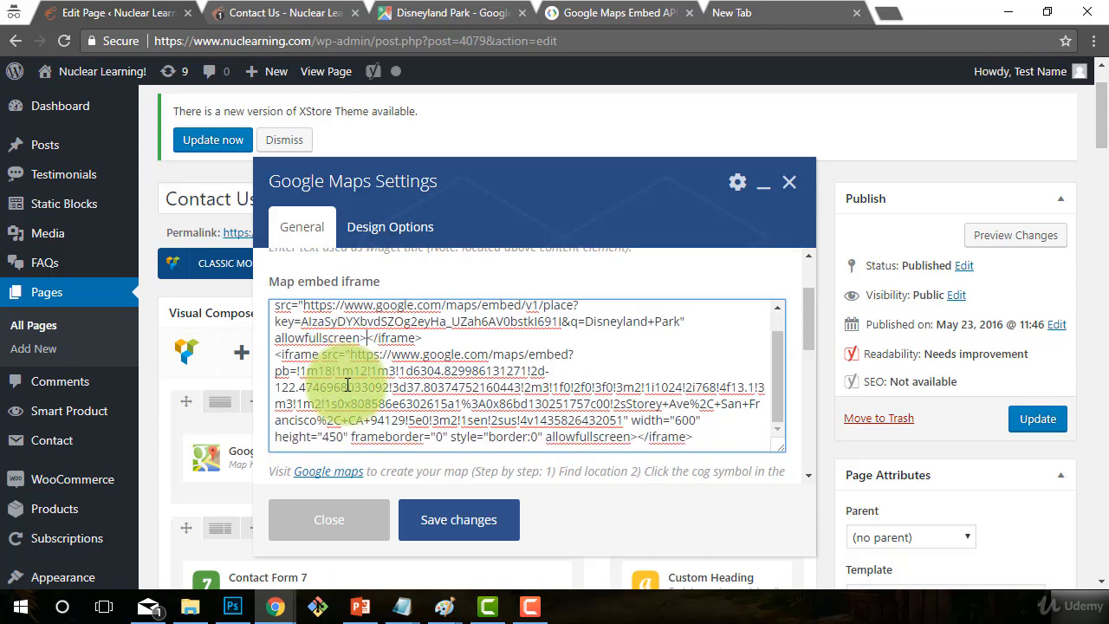
pyautogui.moveTo(718, 438); pyautogui.dragTo(248, 354)
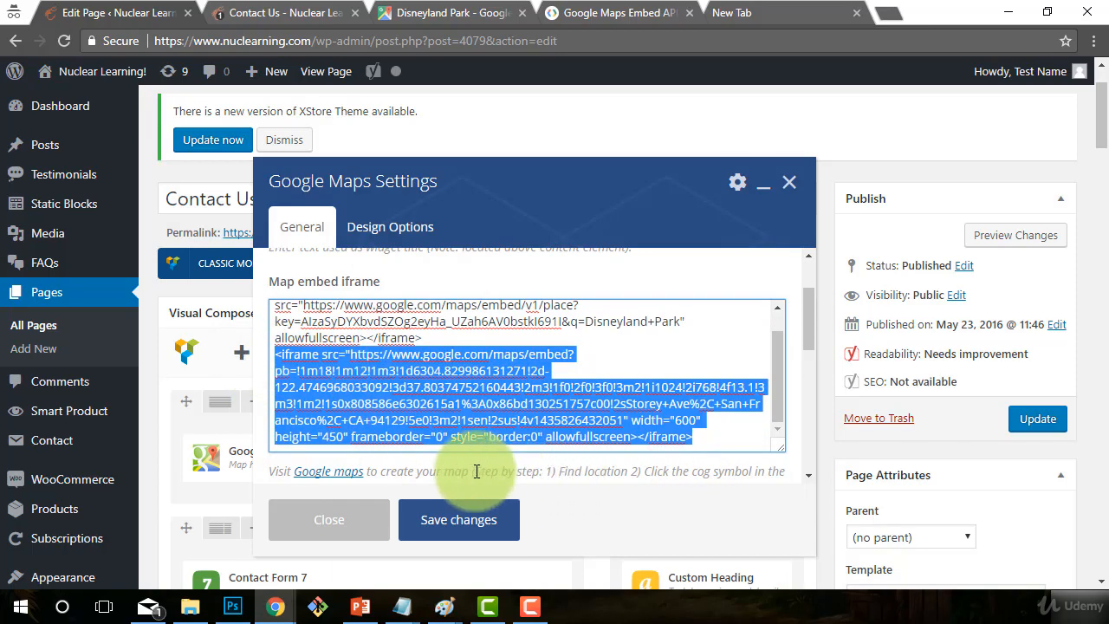
pyautogui.press('BackSpace')
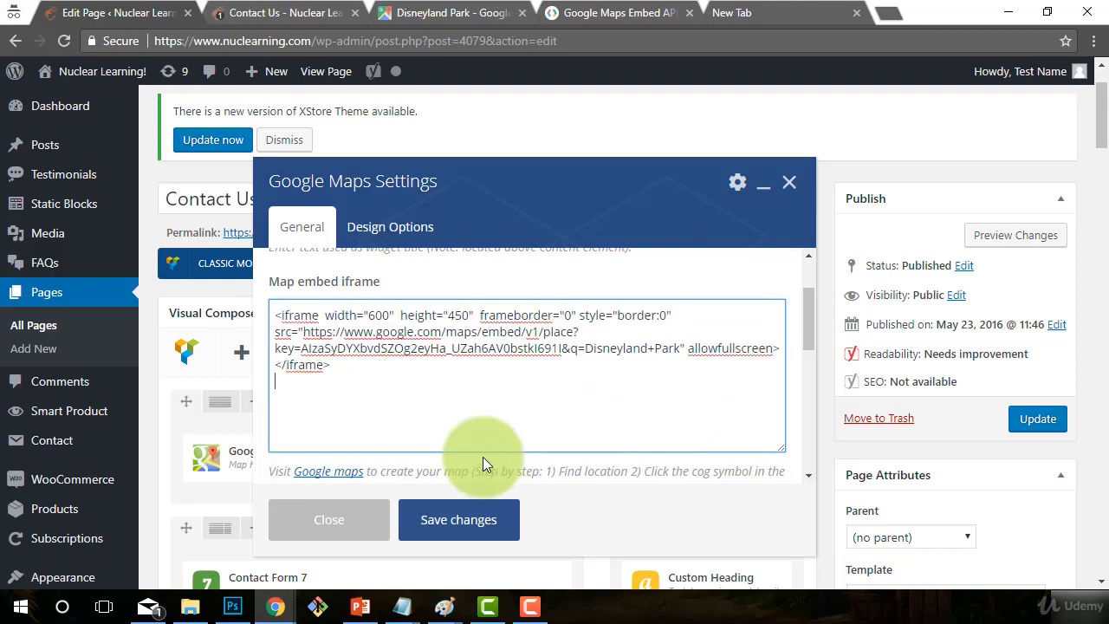
pyautogui.hotkey('alt', 'Tab')
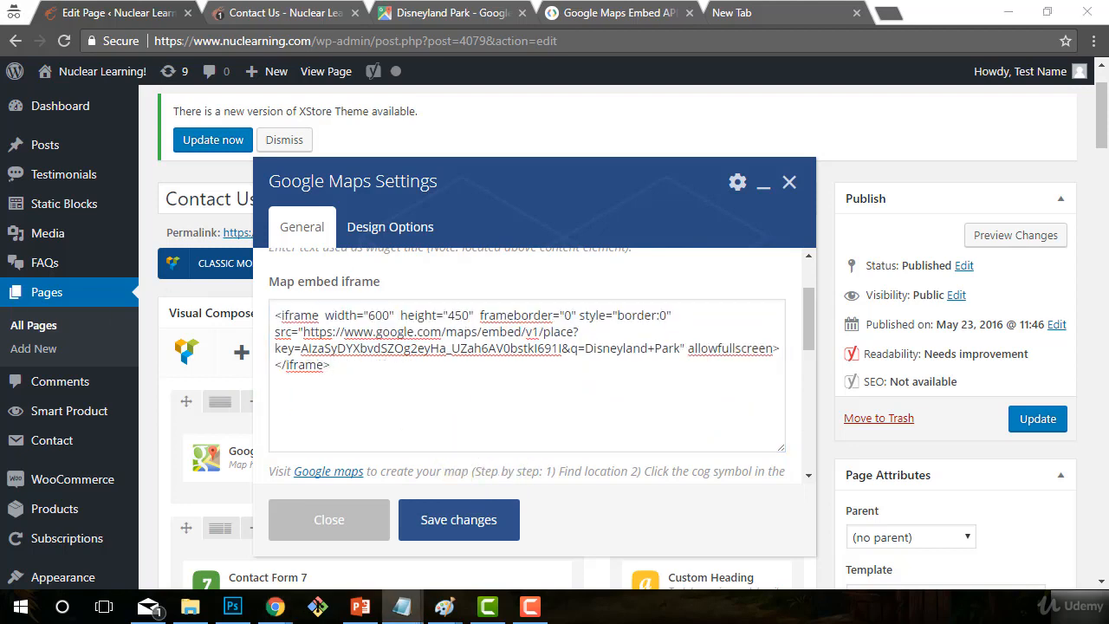
pyautogui.click(407, 397)
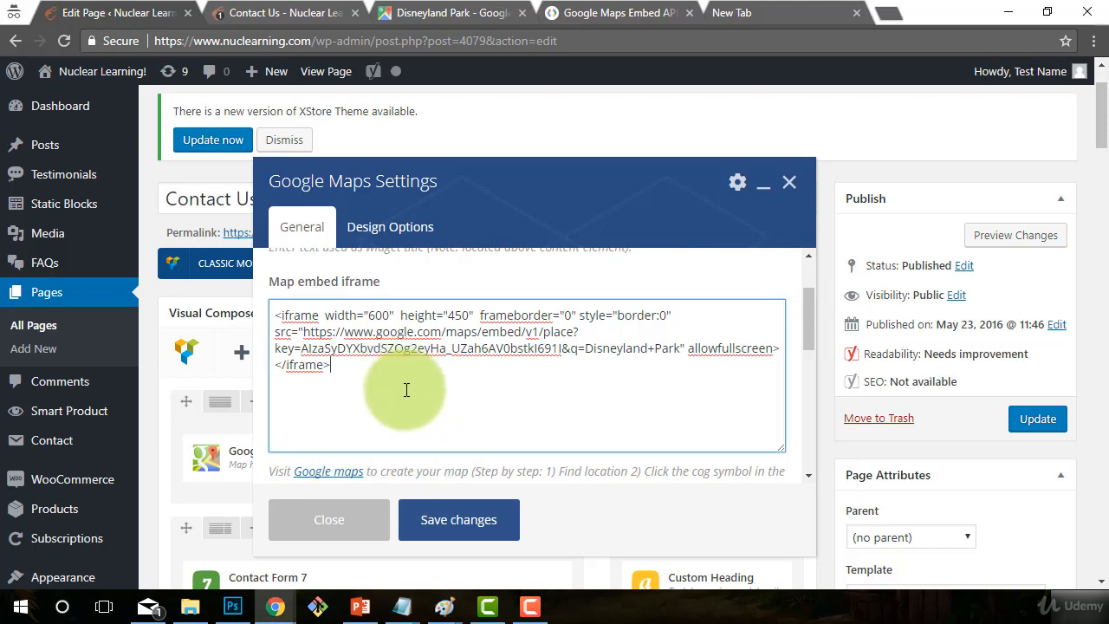
# - Save the Google Maps element's settings and update the Contact Us page
pyautogui.scroll(-1, 492, 396)
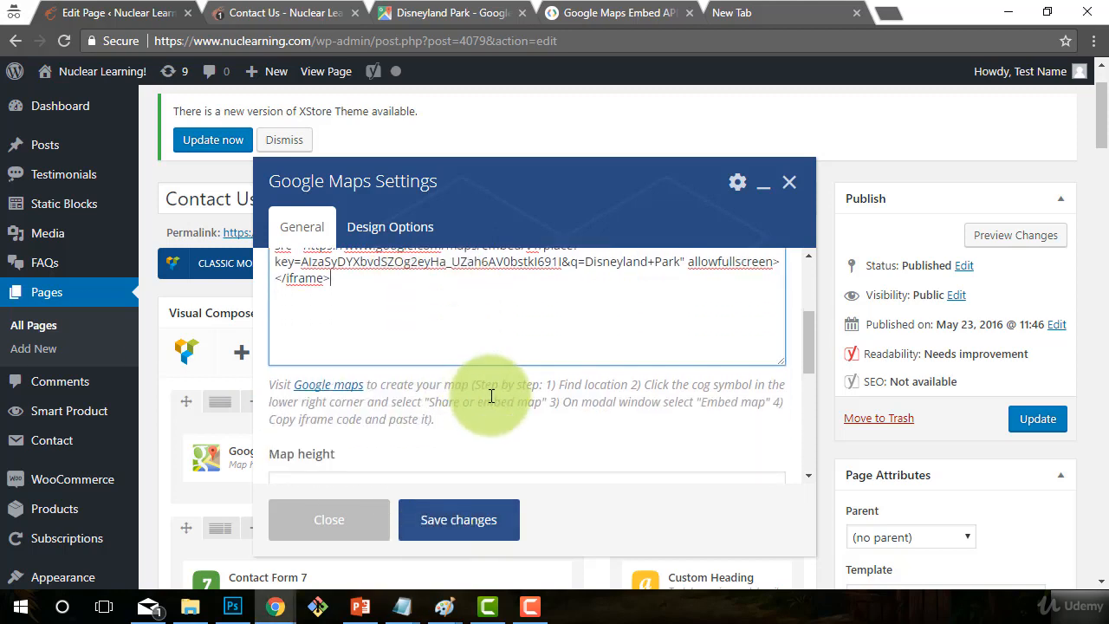
pyautogui.scroll(-1, 490, 405)
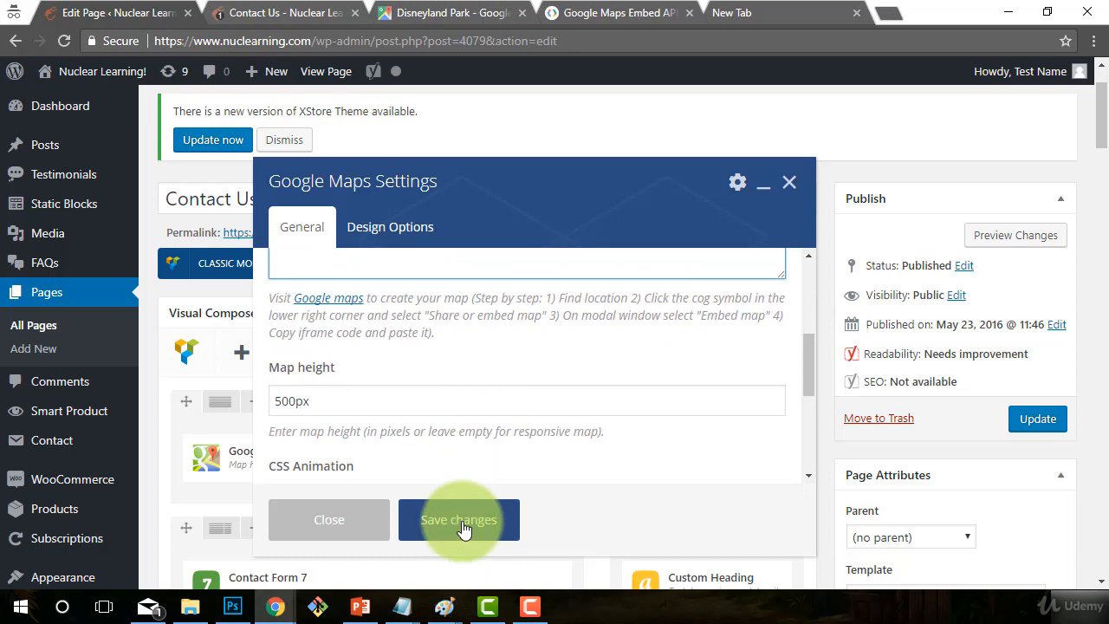
pyautogui.click(464, 530)
pyautogui.click(1038, 419)
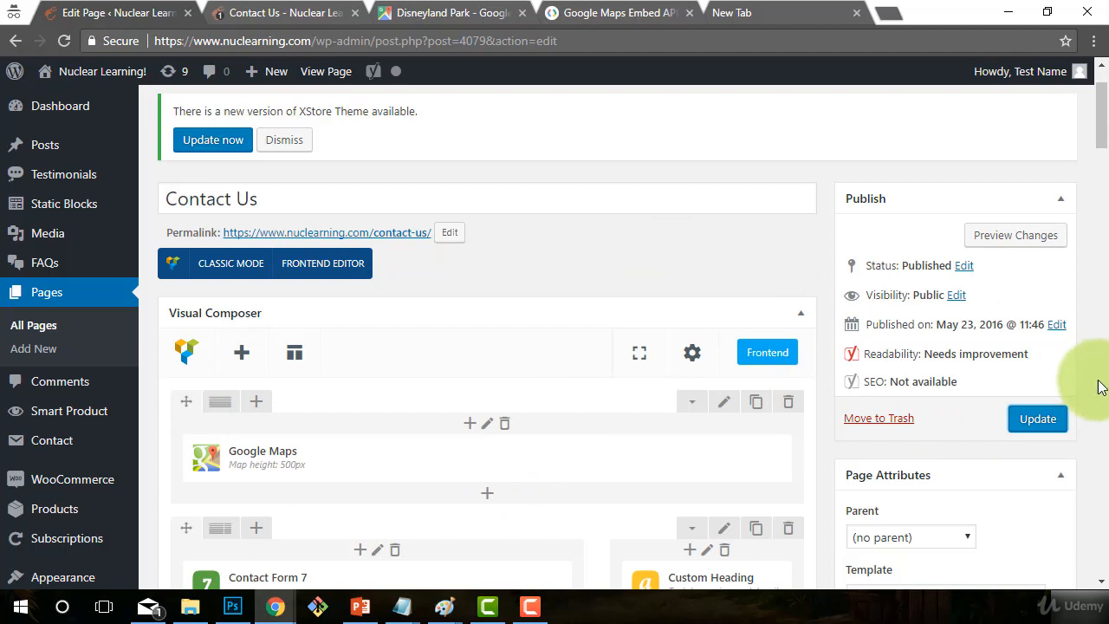
# - Update the Contact Us page and reload its live version
pyautogui.click(1036, 419)
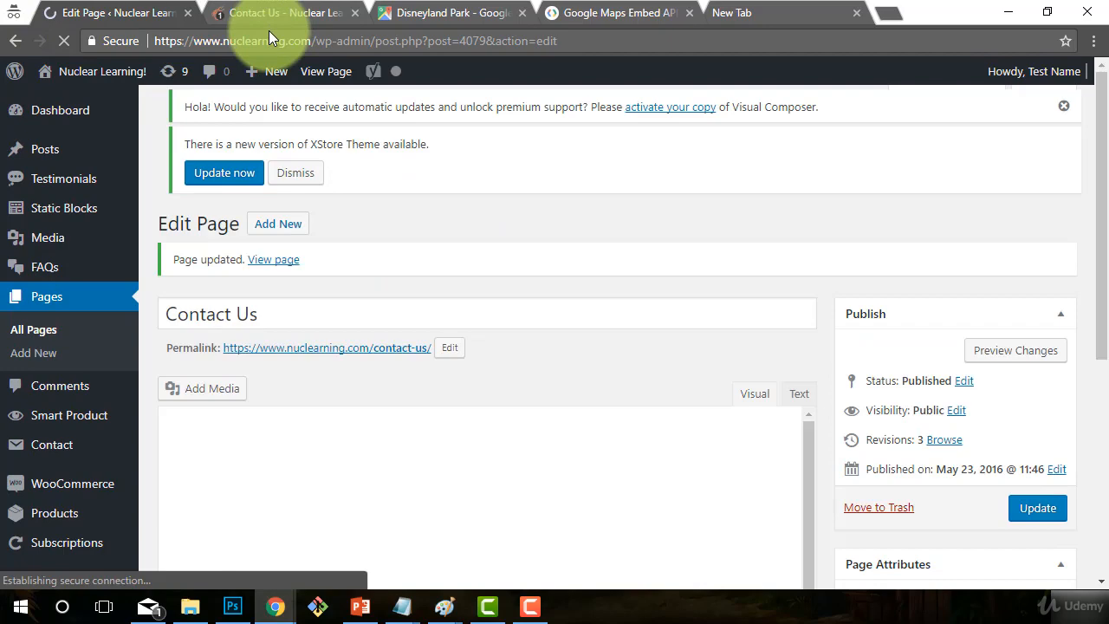
pyautogui.click(268, 24)
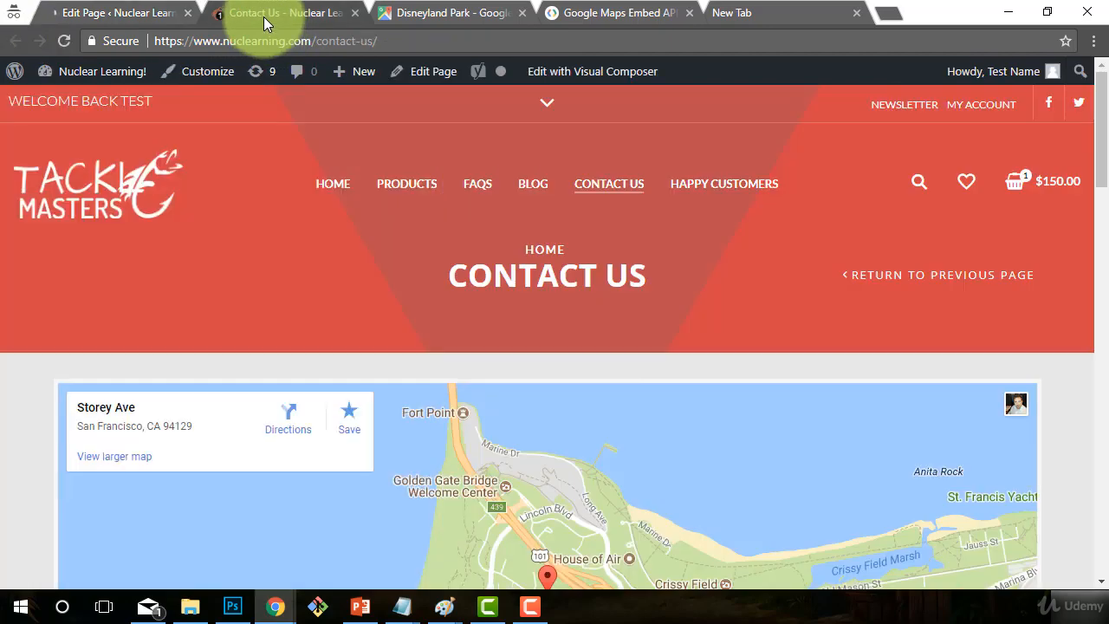
pyautogui.press('Return')
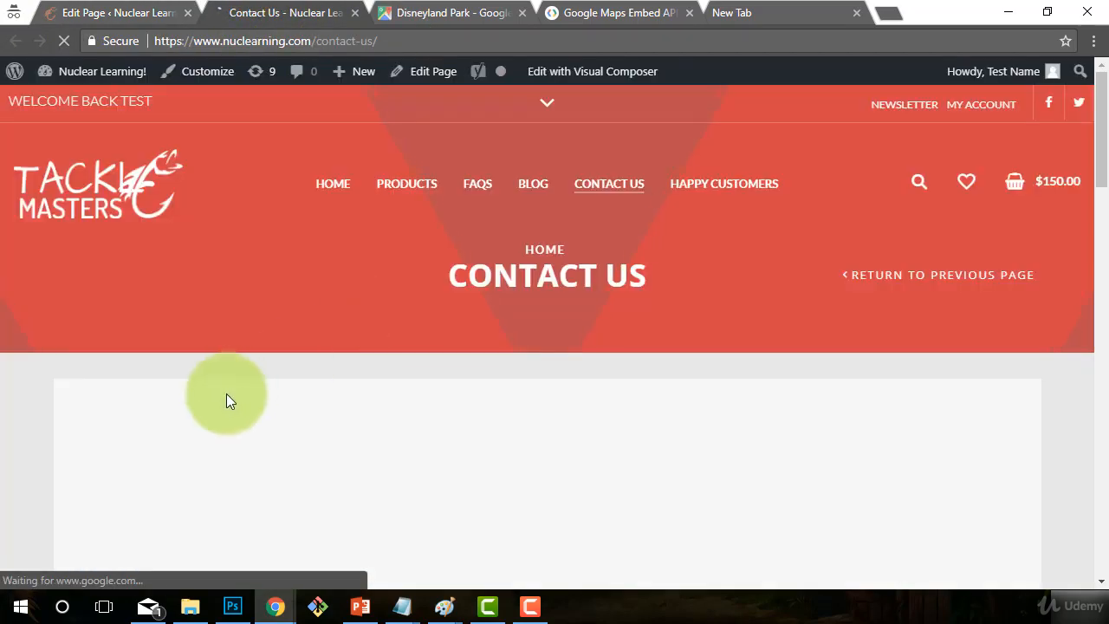
# - Examine the embedded Disneyland Park map and the contact form below it on the live Contact Us page
pyautogui.scroll(-3, 31, 461)
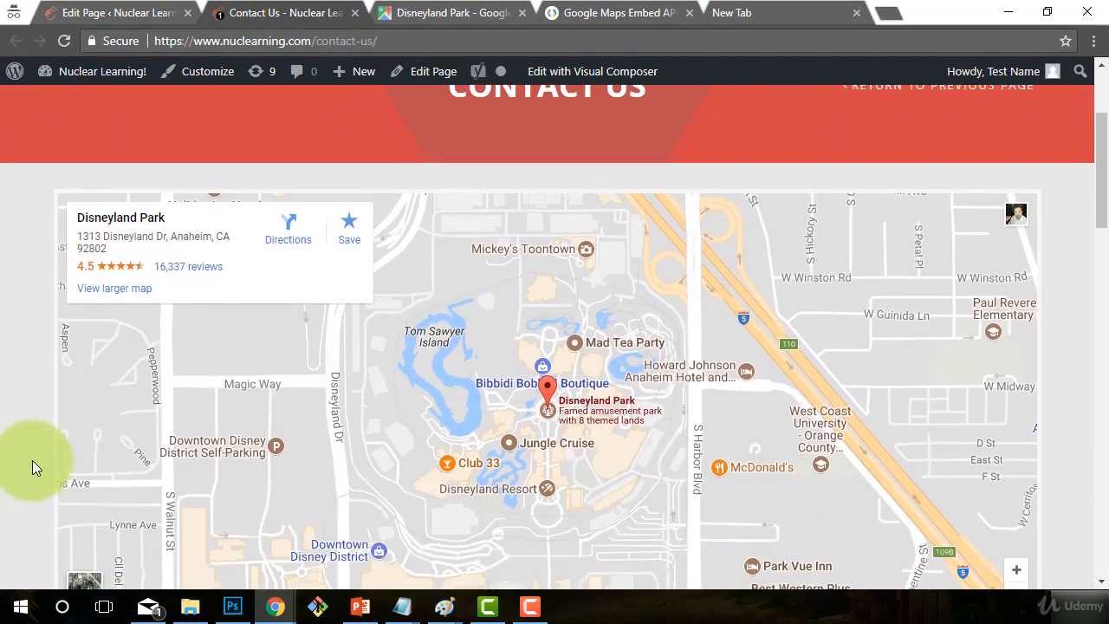
pyautogui.scroll(1, 154, 305)
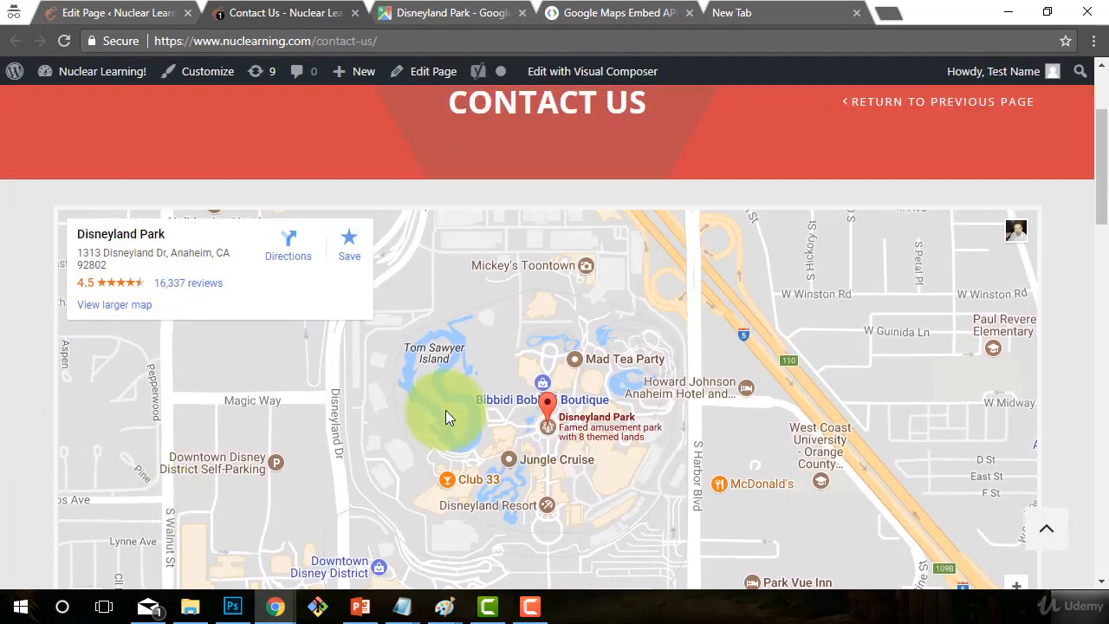
pyautogui.scroll(-2, 563, 478)
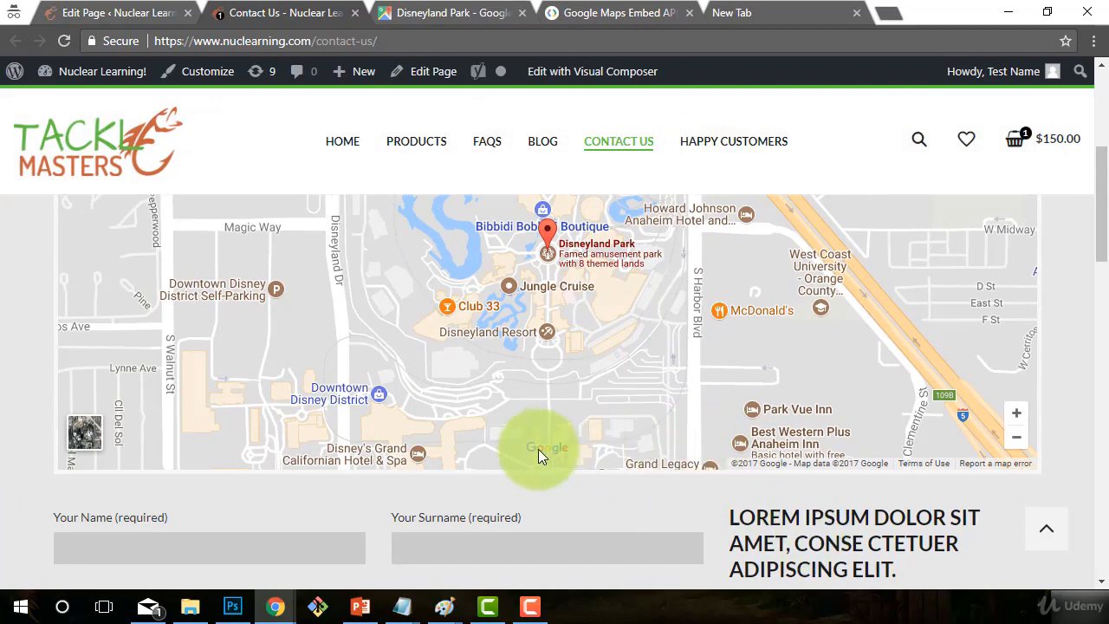
pyautogui.scroll(-1, 877, 515)
pyautogui.scroll(3, 877, 514)
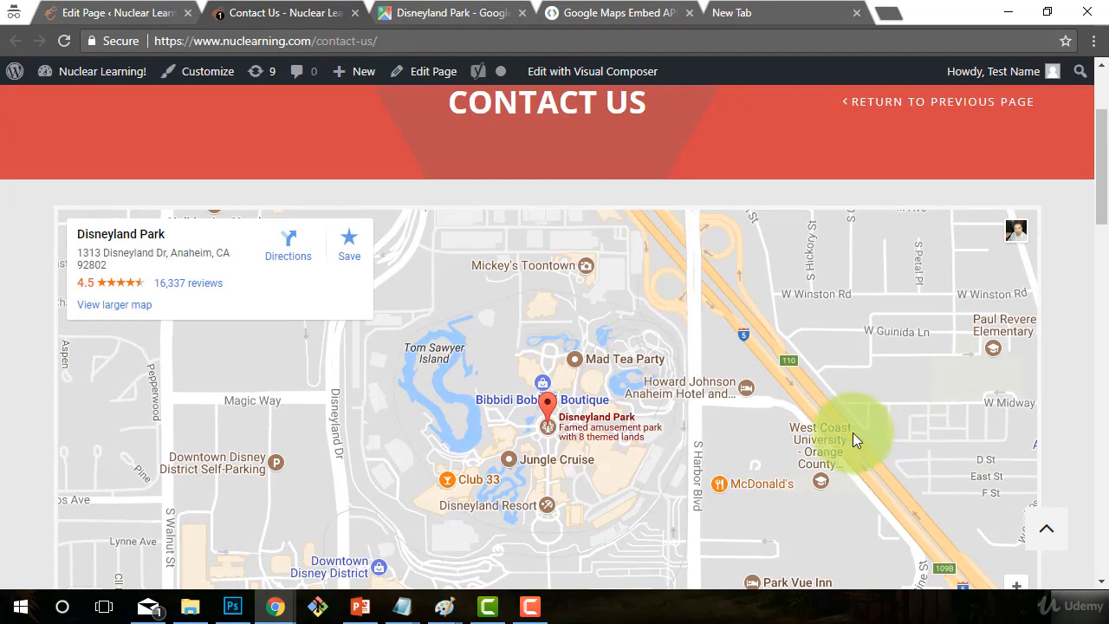
pyautogui.scroll(-3, 520, 437)
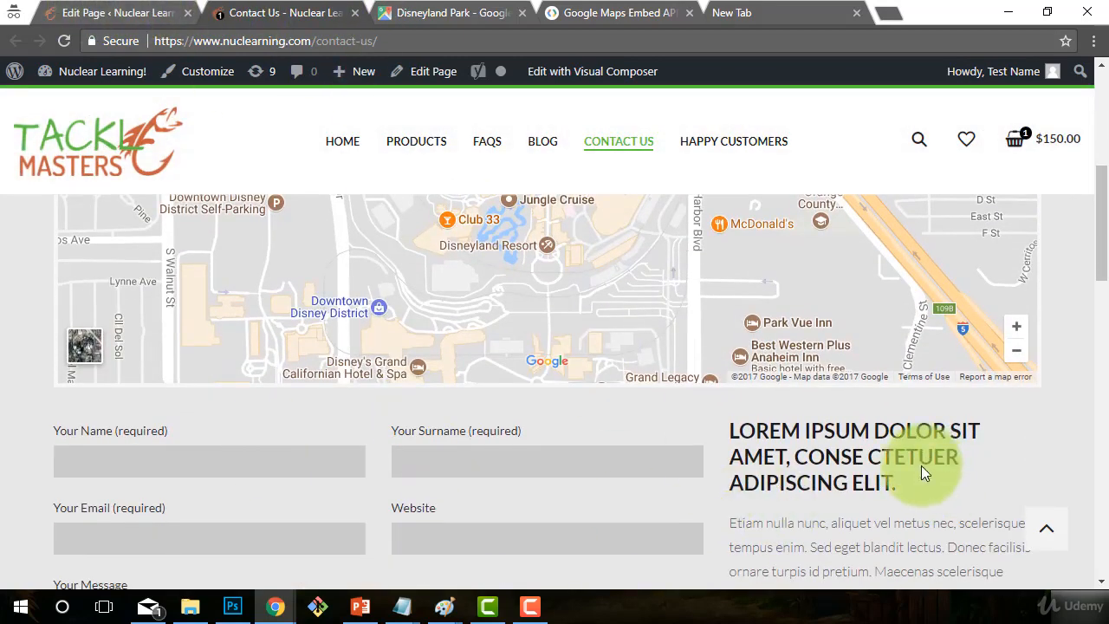
pyautogui.scroll(-1, 926, 472)
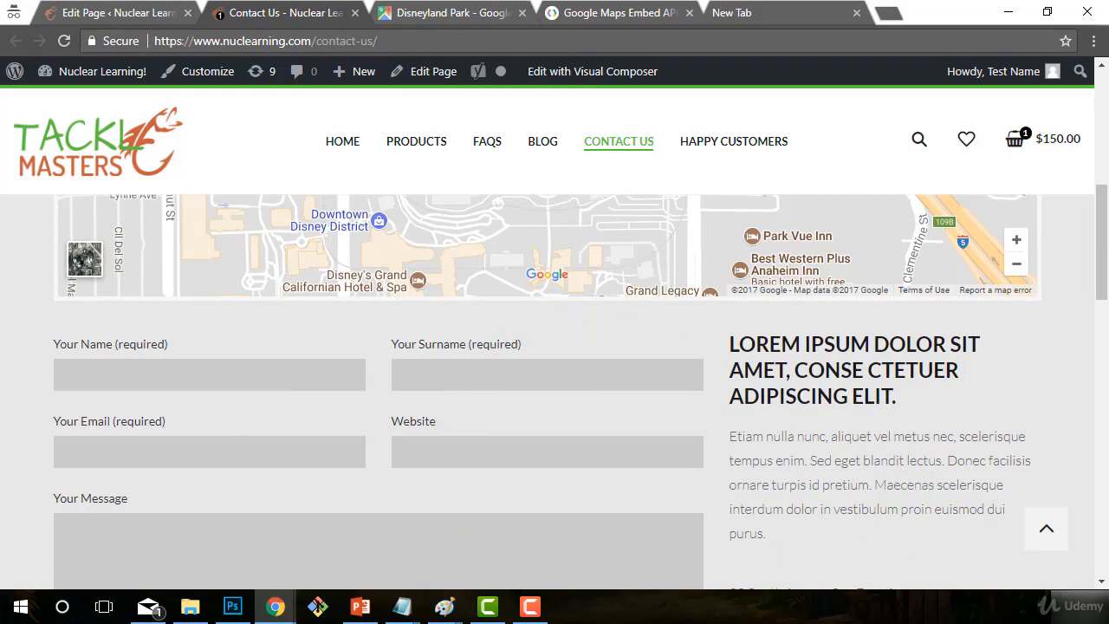
pyautogui.scroll(3, 651, 476)
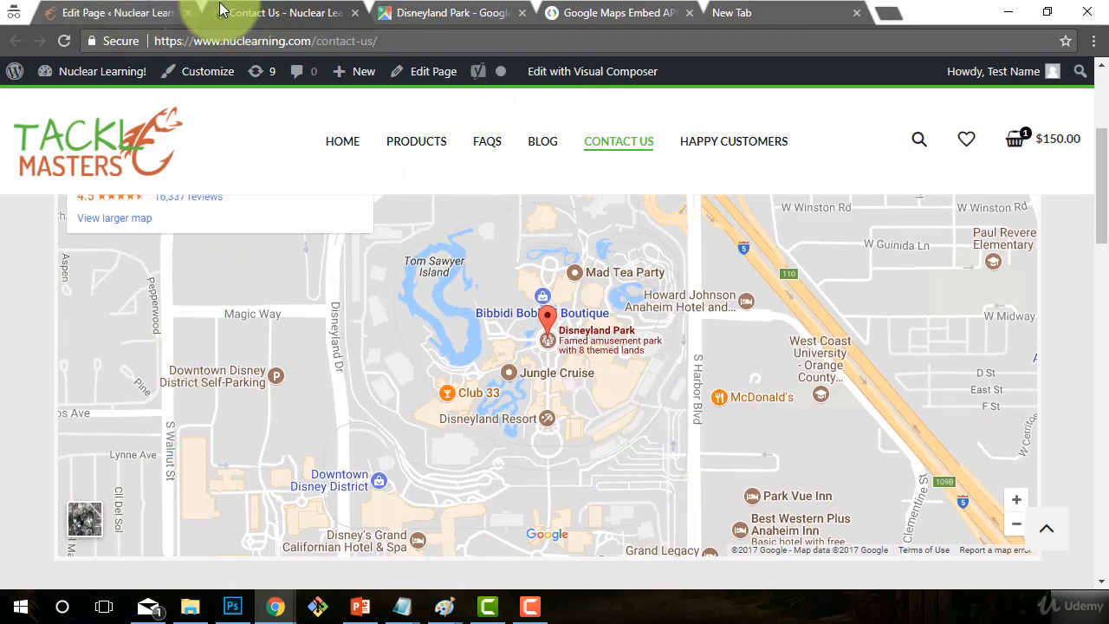
# - Compare the Contact Us page's Visual Composer layout with the live page and the Google Maps Embed API guide
pyautogui.click(565, 71)
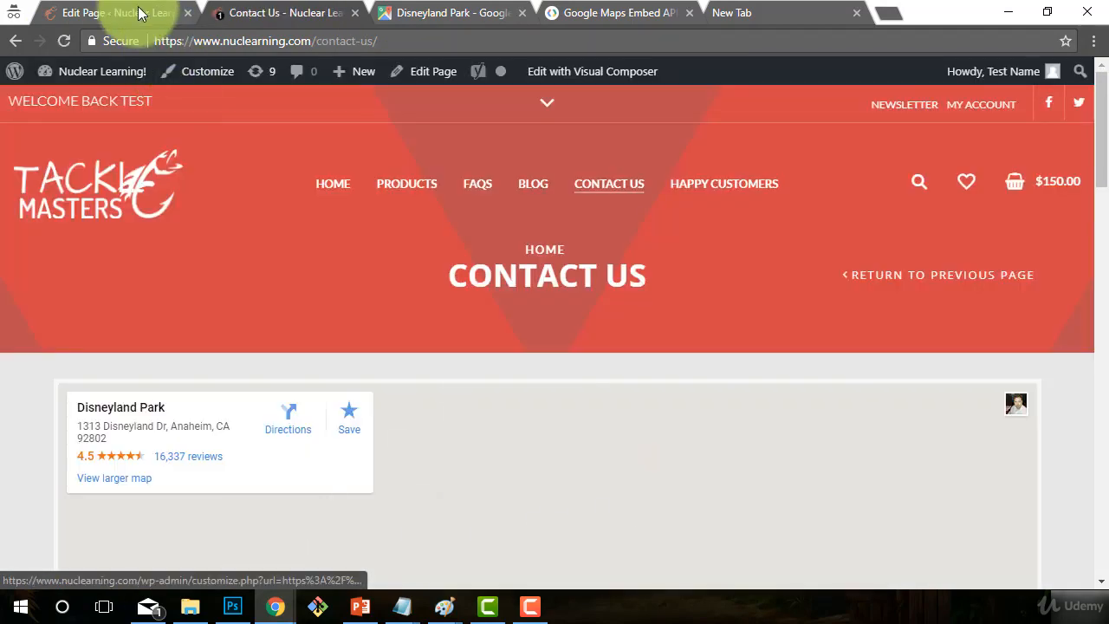
pyautogui.click(139, 13)
pyautogui.click(312, 12)
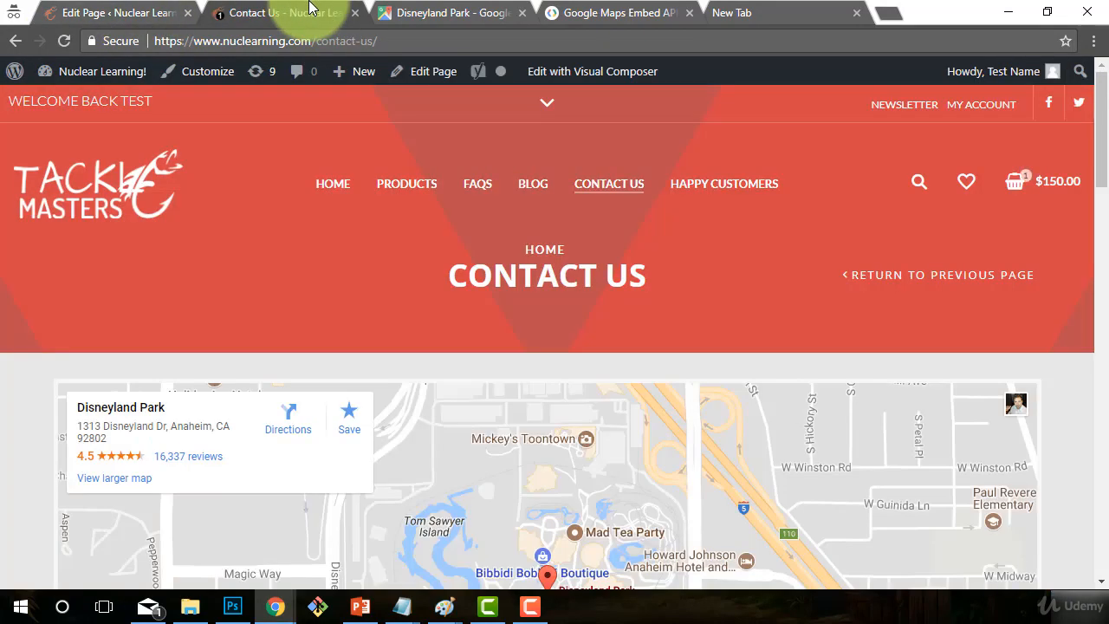
pyautogui.click(91, 15)
pyautogui.scroll(-5, 546, 305)
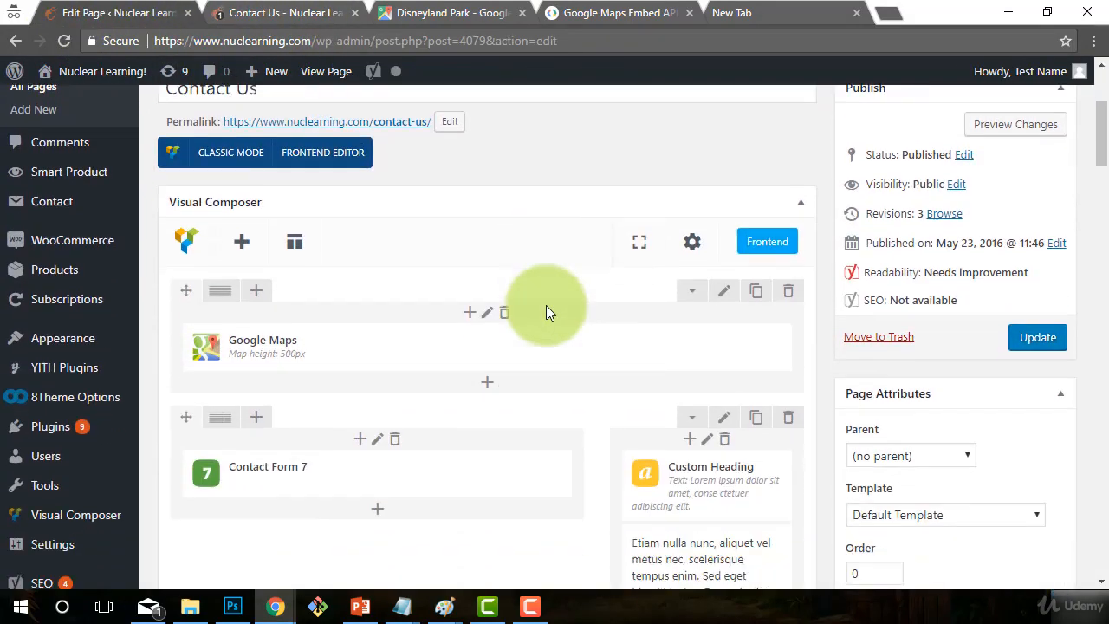
pyautogui.moveTo(224, 195)
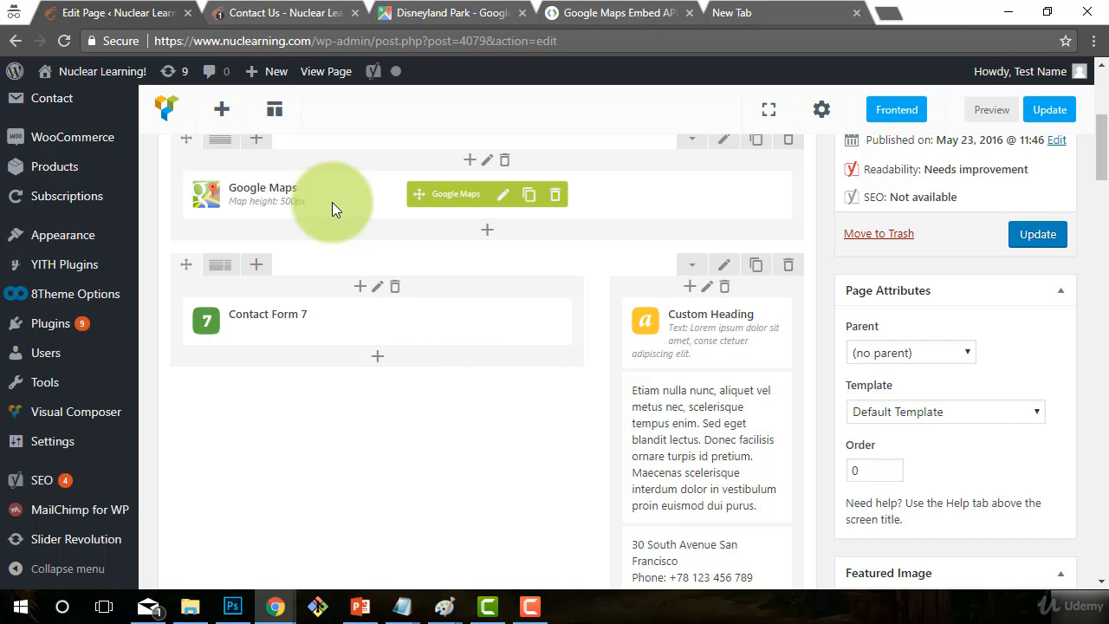
pyautogui.click(595, 17)
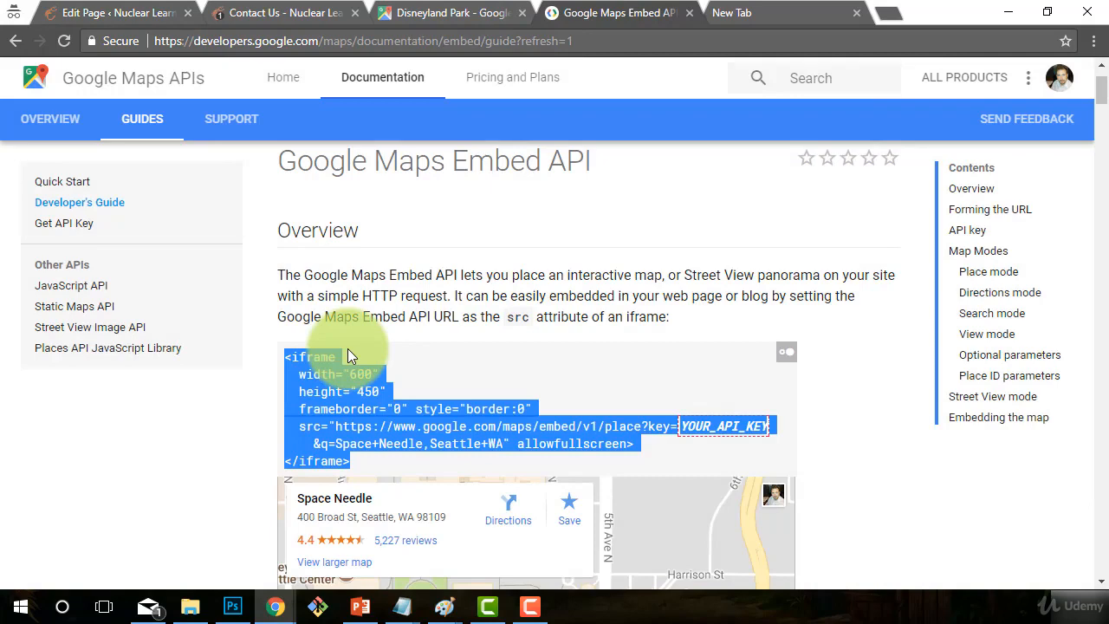
pyautogui.click(264, 15)
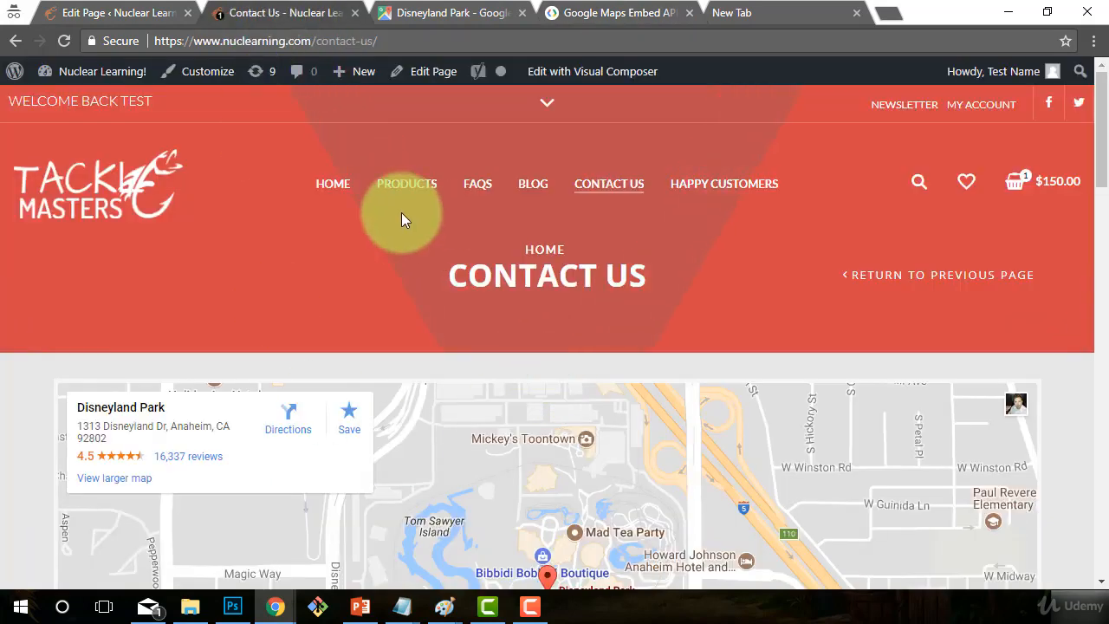
pyautogui.click(139, 12)
pyautogui.scroll(-4, 528, 384)
pyautogui.scroll(-1, 537, 385)
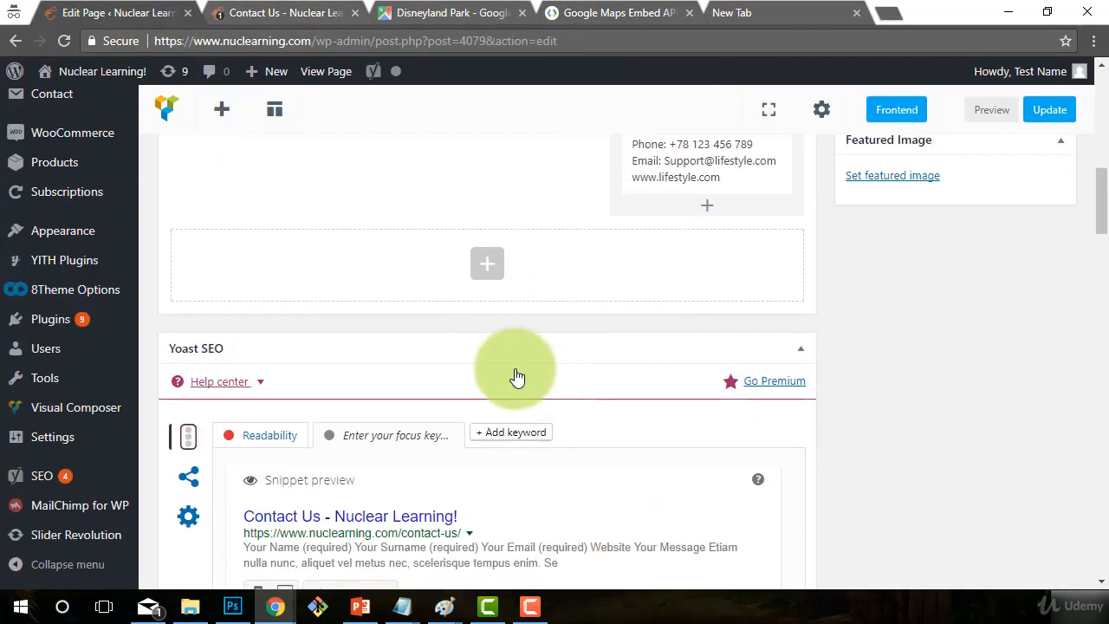
pyautogui.scroll(4, 594, 445)
# - Check which contact form the Contact Form 7 element uses and save the element's settings
pyautogui.moveTo(308, 227); pyautogui.dragTo(274, 227)
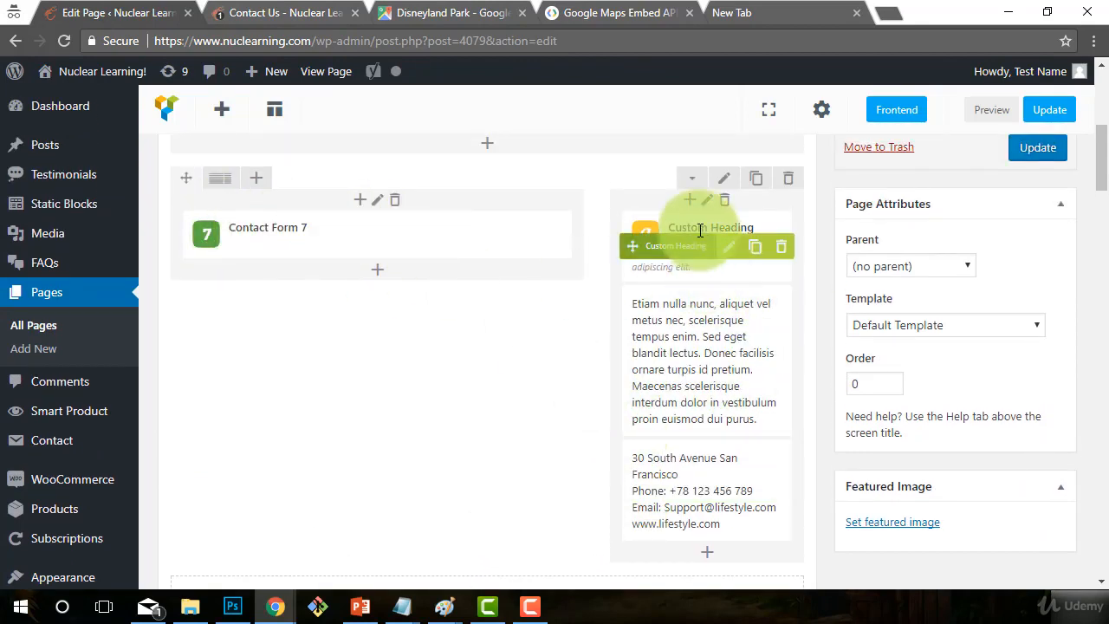
pyautogui.scroll(3, 433, 425)
pyautogui.moveTo(238, 446)
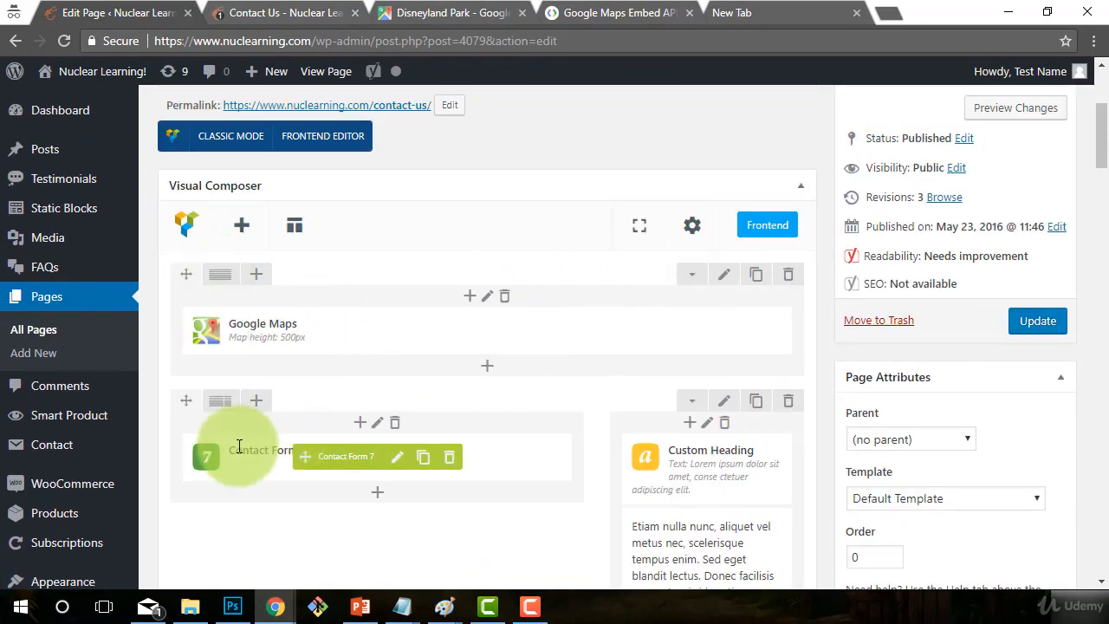
pyautogui.click(398, 466)
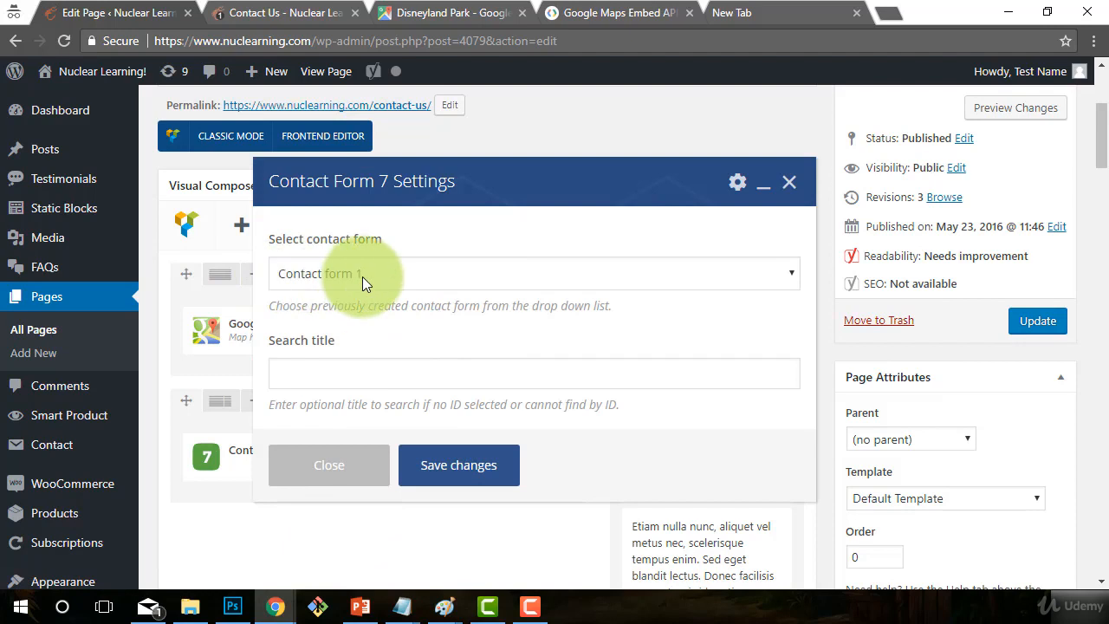
pyautogui.click(407, 472)
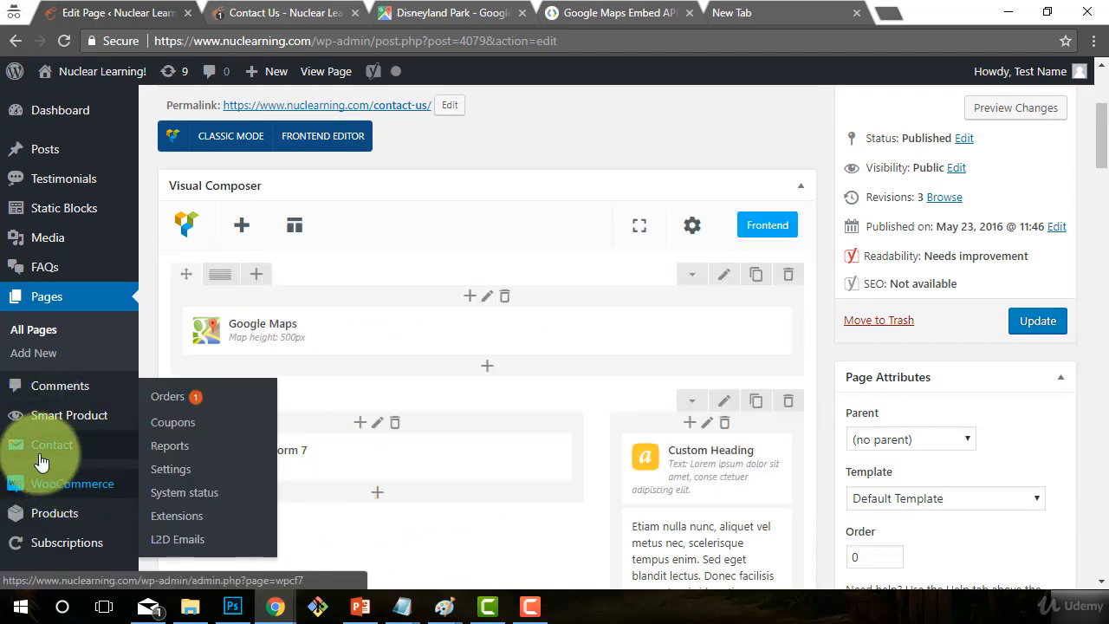
# - Open the site's list of contact forms in a new browser tab and switch to it
pyautogui.moveTo(42, 453)
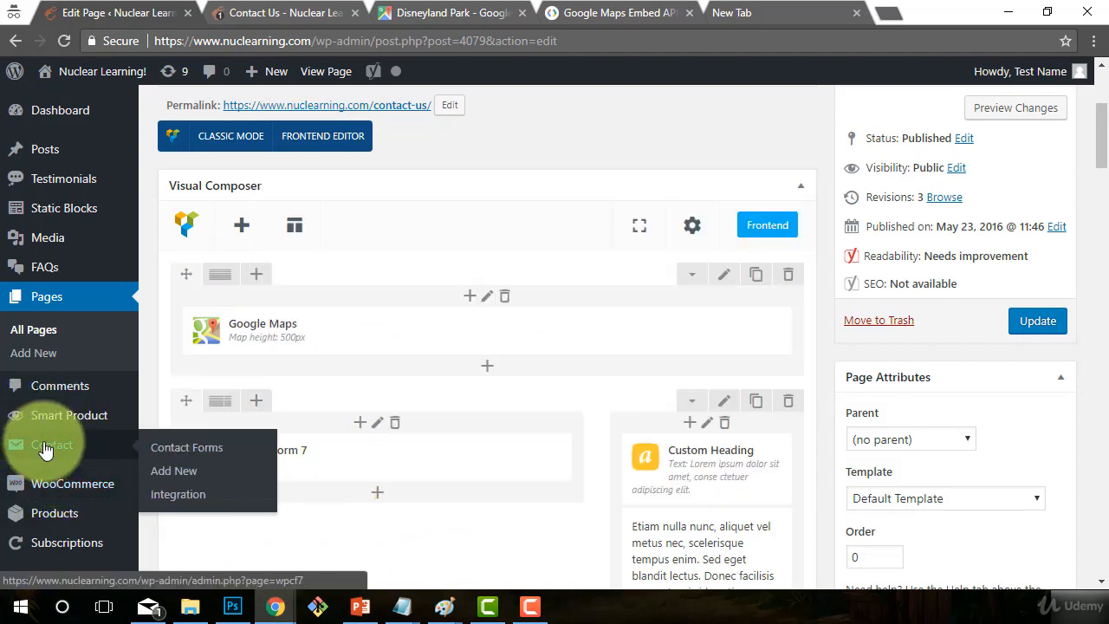
pyautogui.rightClick(187, 451)
pyautogui.click(243, 307)
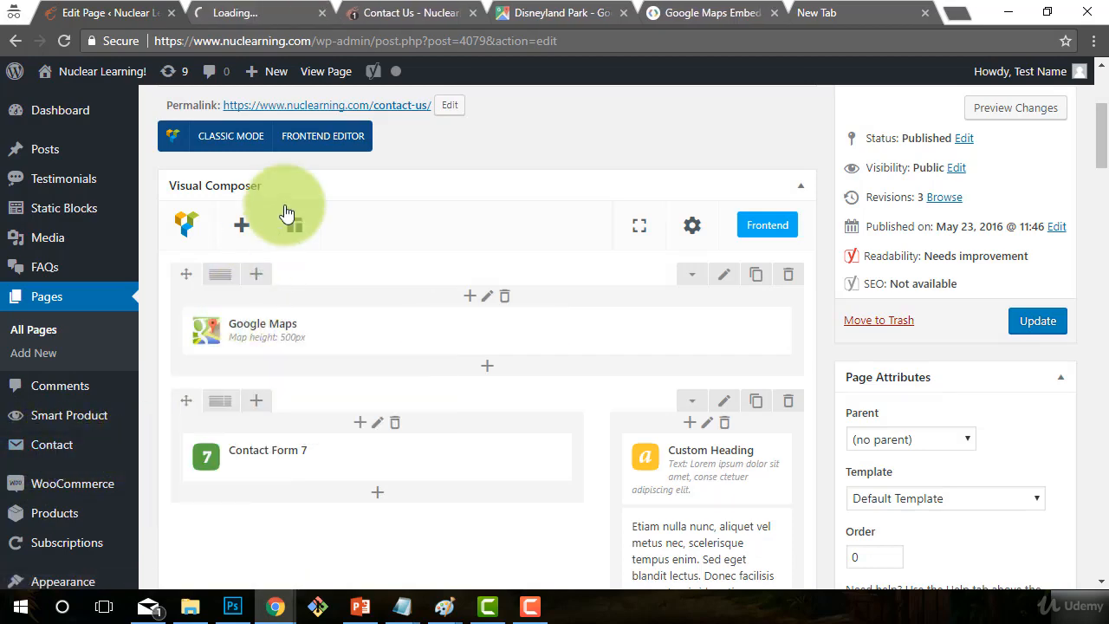
pyautogui.click(248, 12)
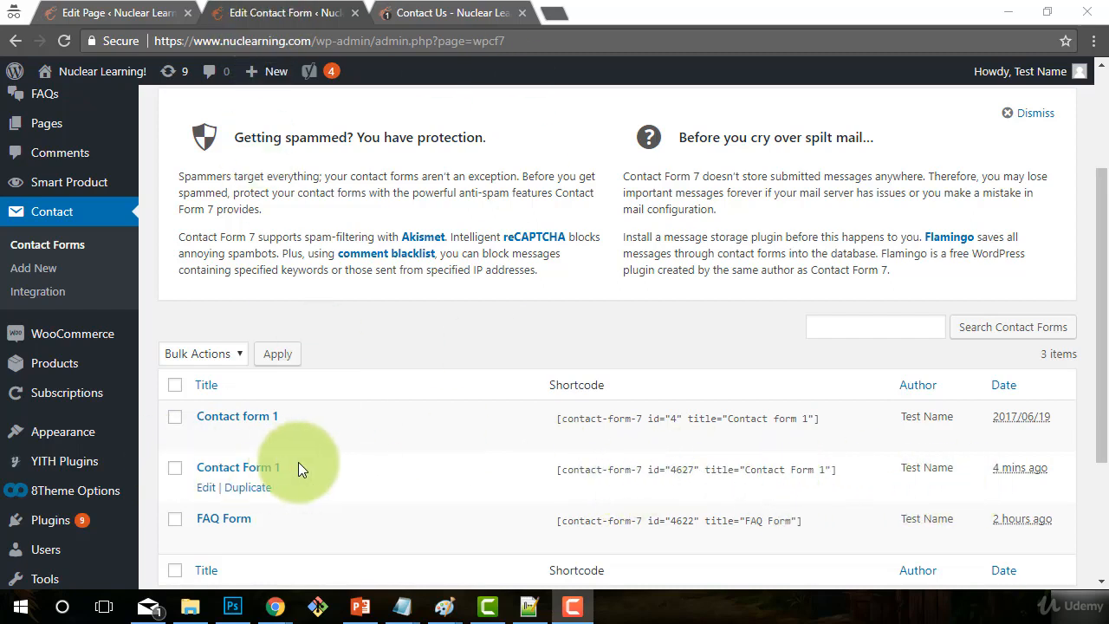
# - Examine the field markup of the FAQ Form and of the Contact form 1 with id 4, returning to the list after each
pyautogui.click(213, 522)
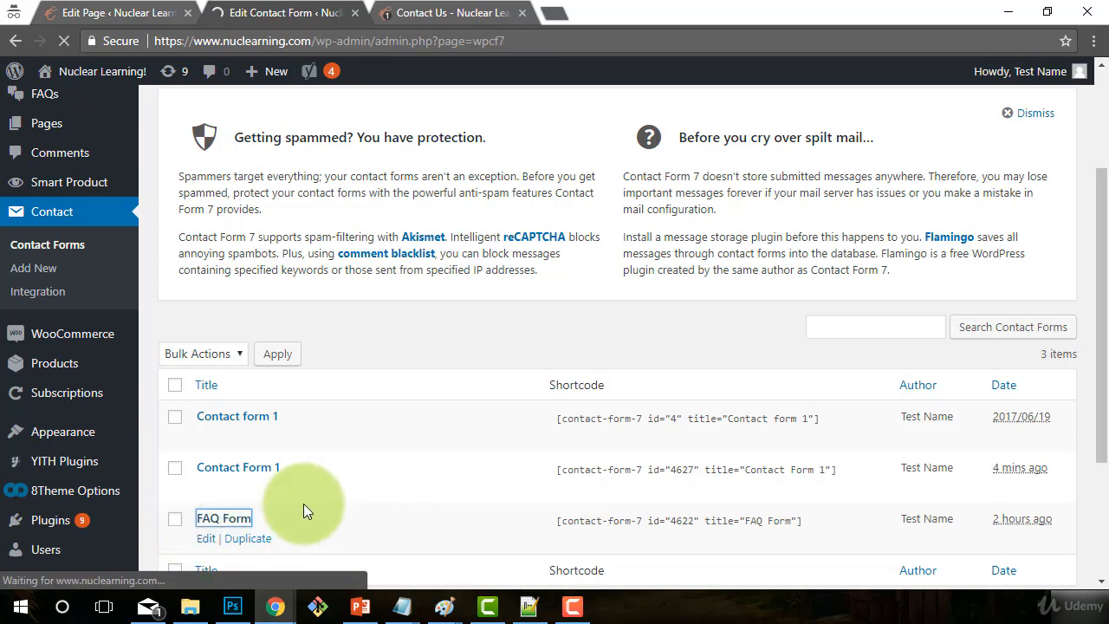
pyautogui.scroll(-3, 369, 433)
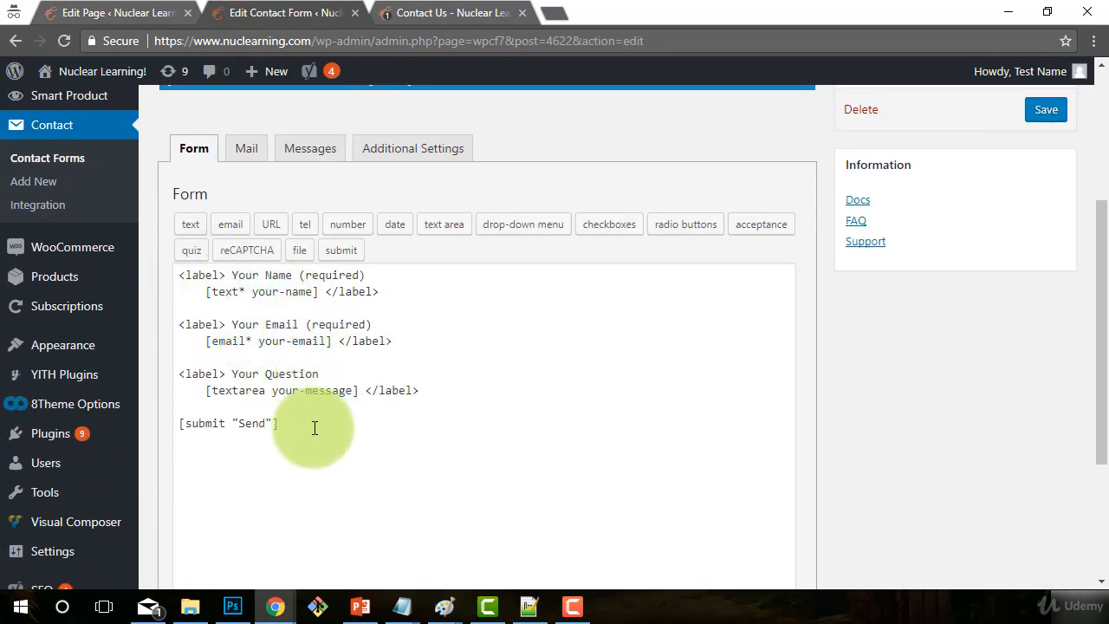
pyautogui.moveTo(178, 276); pyautogui.dragTo(386, 341)
pyautogui.scroll(1, 391, 300)
pyautogui.scroll(1, 391, 300)
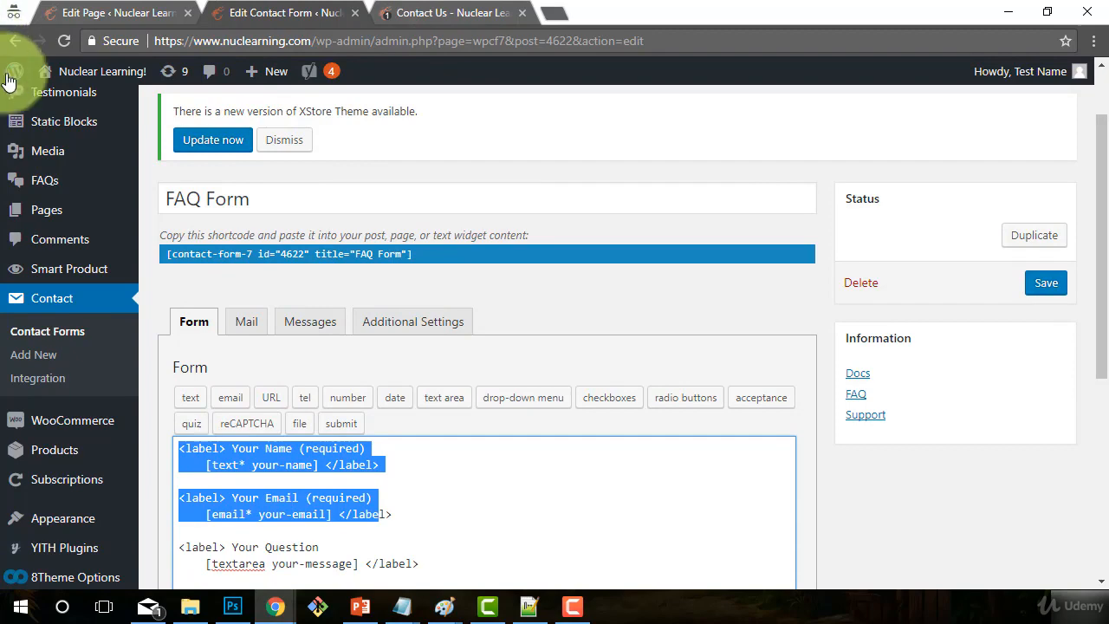
pyautogui.click(16, 41)
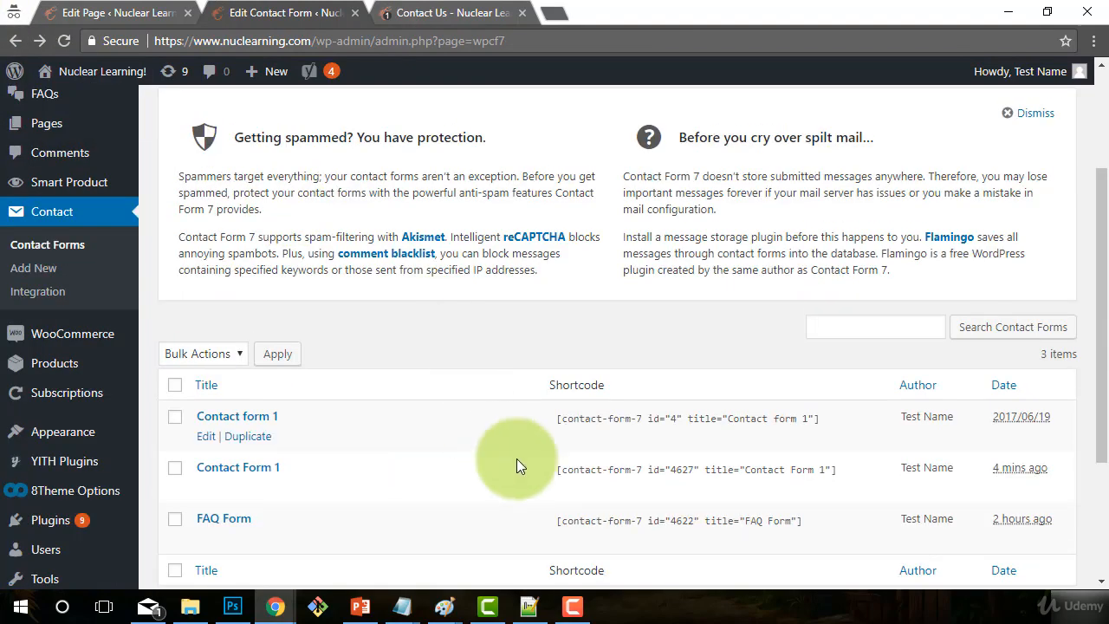
pyautogui.click(247, 419)
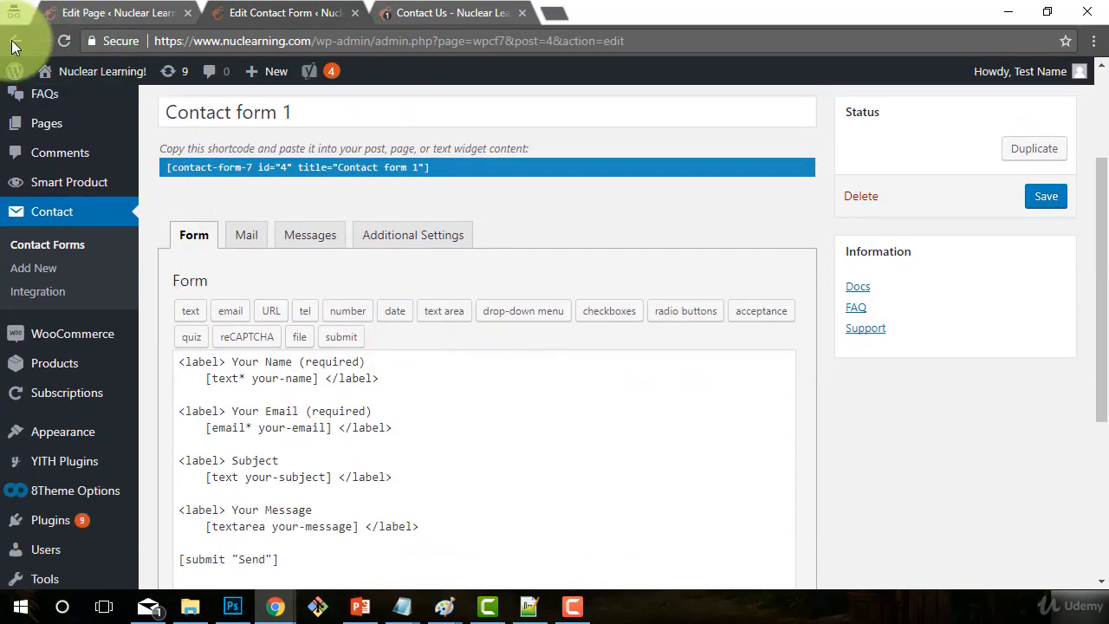
pyautogui.click(13, 41)
# - Open the Contact Form 1 with id 4627 and examine its form-group div markup
pyautogui.click(224, 467)
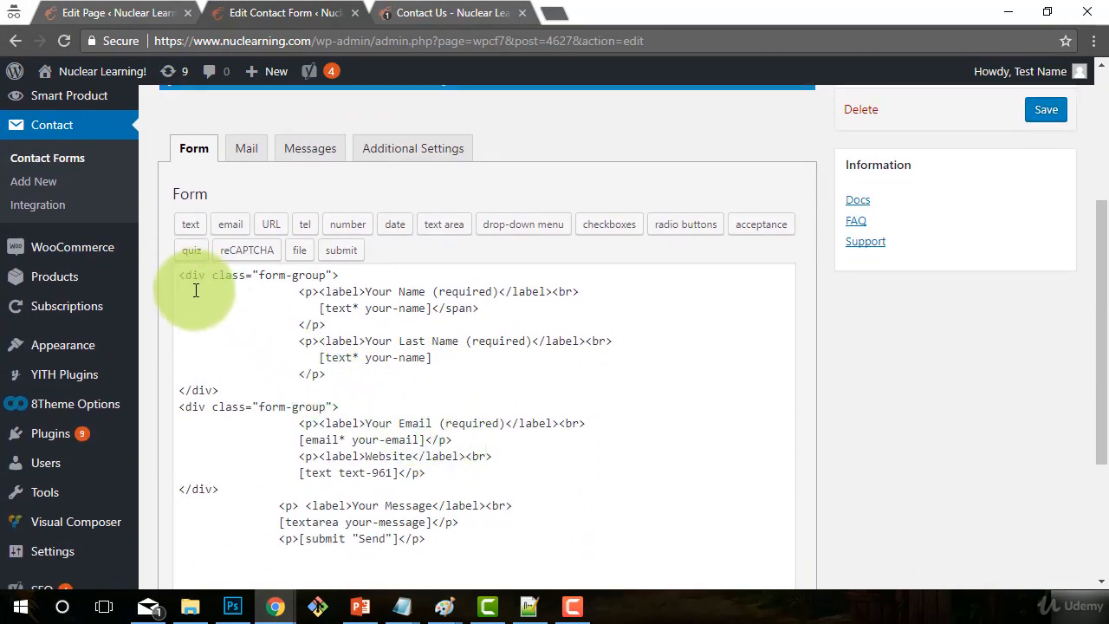
pyautogui.moveTo(179, 276); pyautogui.dragTo(361, 271)
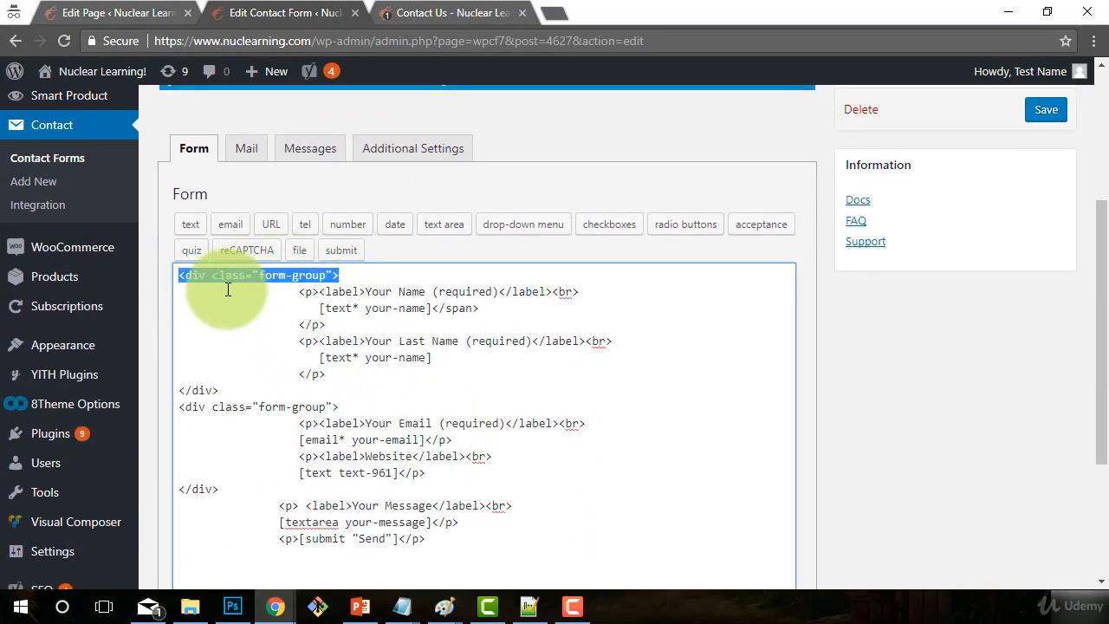
pyautogui.scroll(-1, 399, 408)
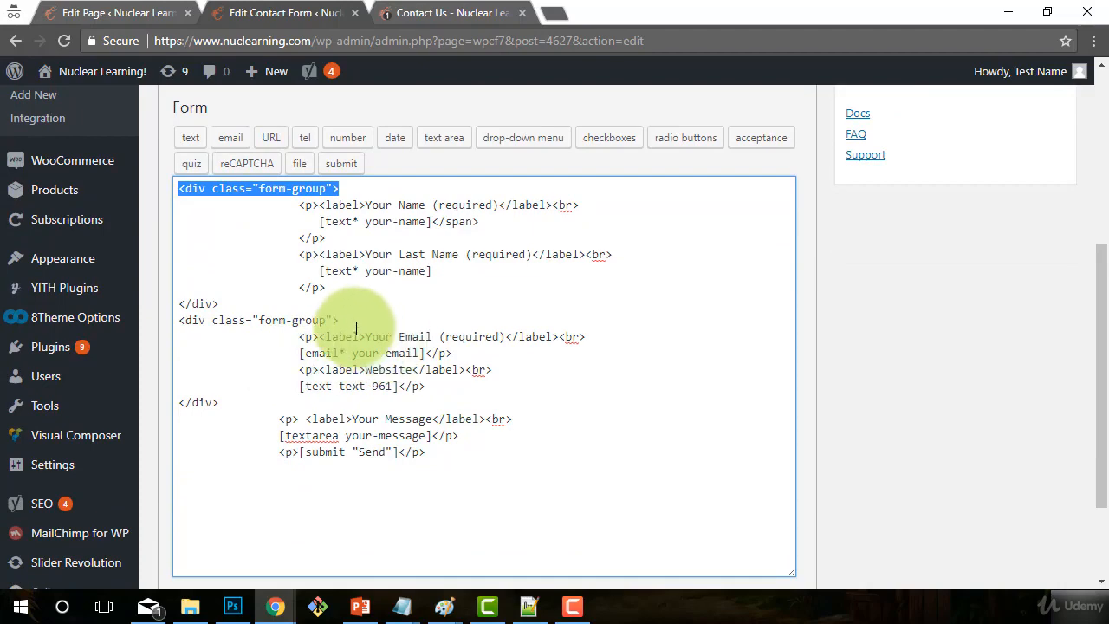
pyautogui.scroll(3, 434, 381)
# - Reload the live Contact Us page and review the contact form fields below the map
pyautogui.click(440, 18)
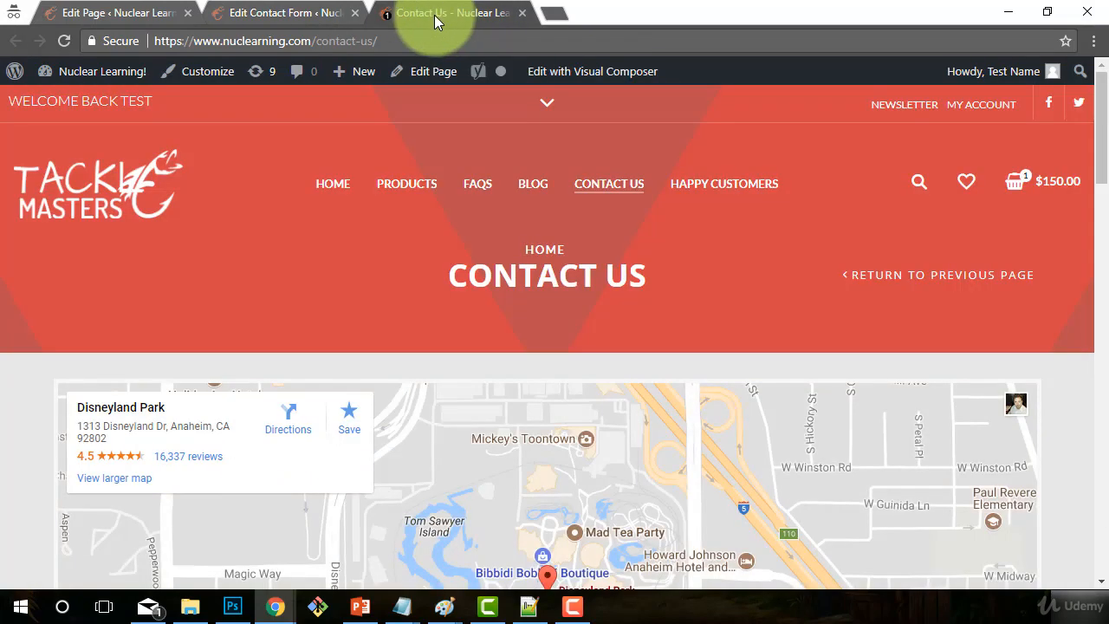
pyautogui.press('Return')
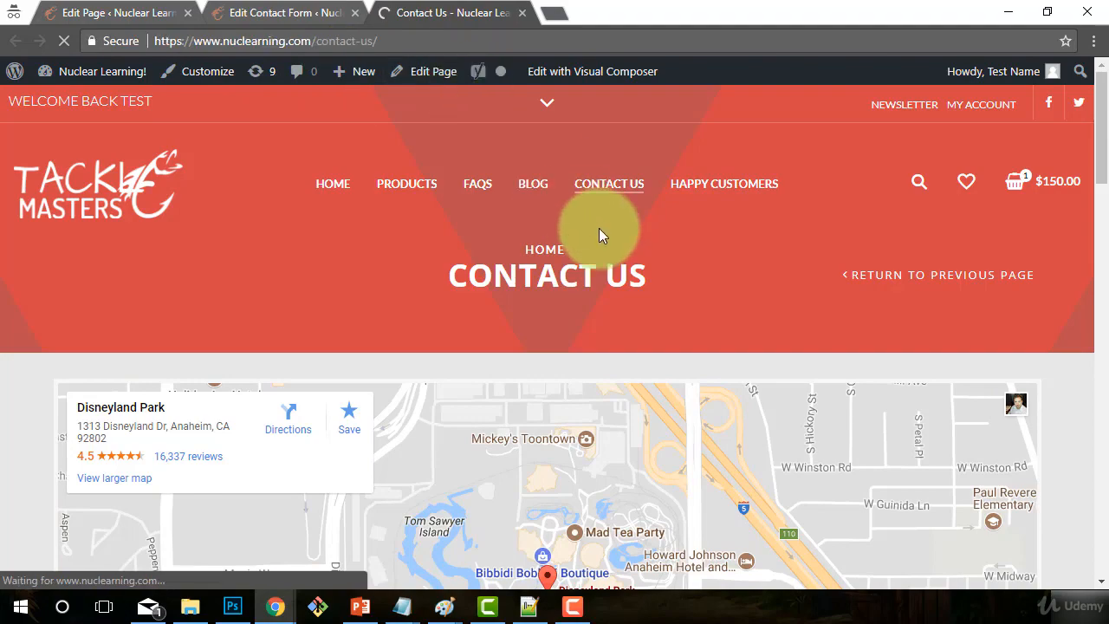
pyautogui.scroll(-2, 665, 244)
pyautogui.scroll(-6, 666, 244)
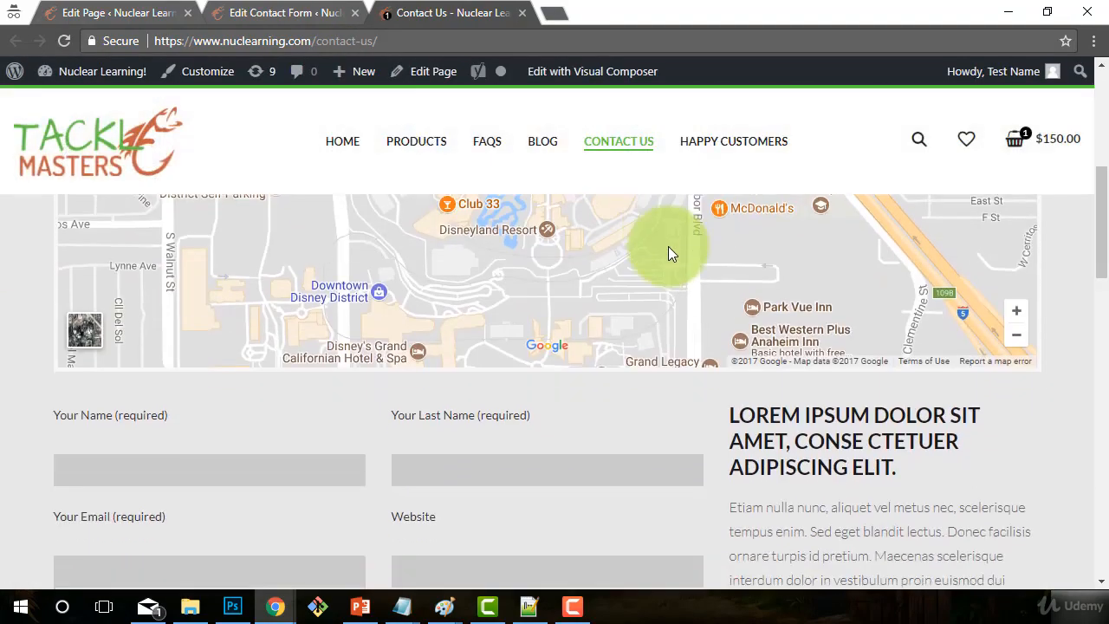
# - Examine the name, email, website and message fields of the live contact form and the placeholder heading, text and contact details beside it
pyautogui.scroll(2, 309, 292)
pyautogui.click(136, 395)
pyautogui.click(412, 411)
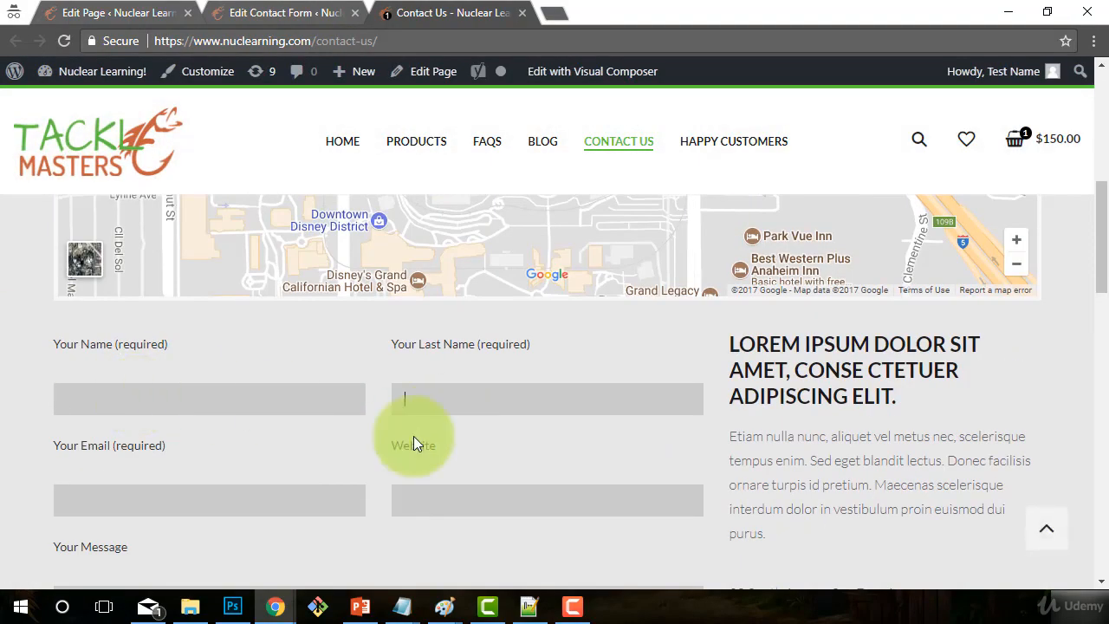
pyautogui.click(252, 506)
pyautogui.scroll(-2, 427, 510)
pyautogui.click(177, 501)
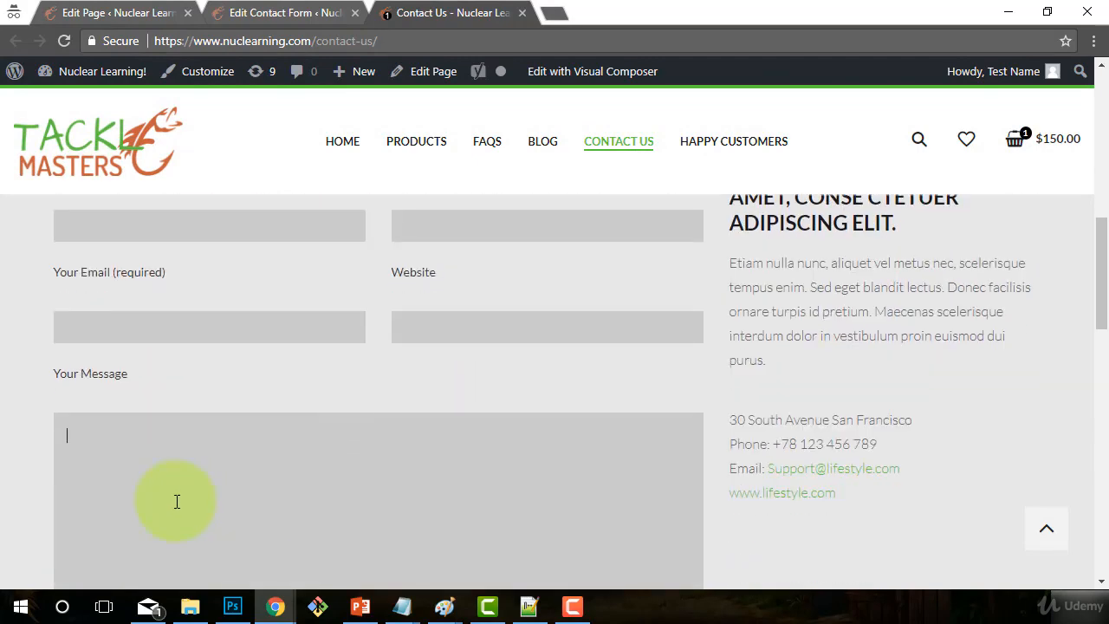
pyautogui.scroll(-2, 682, 482)
pyautogui.scroll(2, 463, 480)
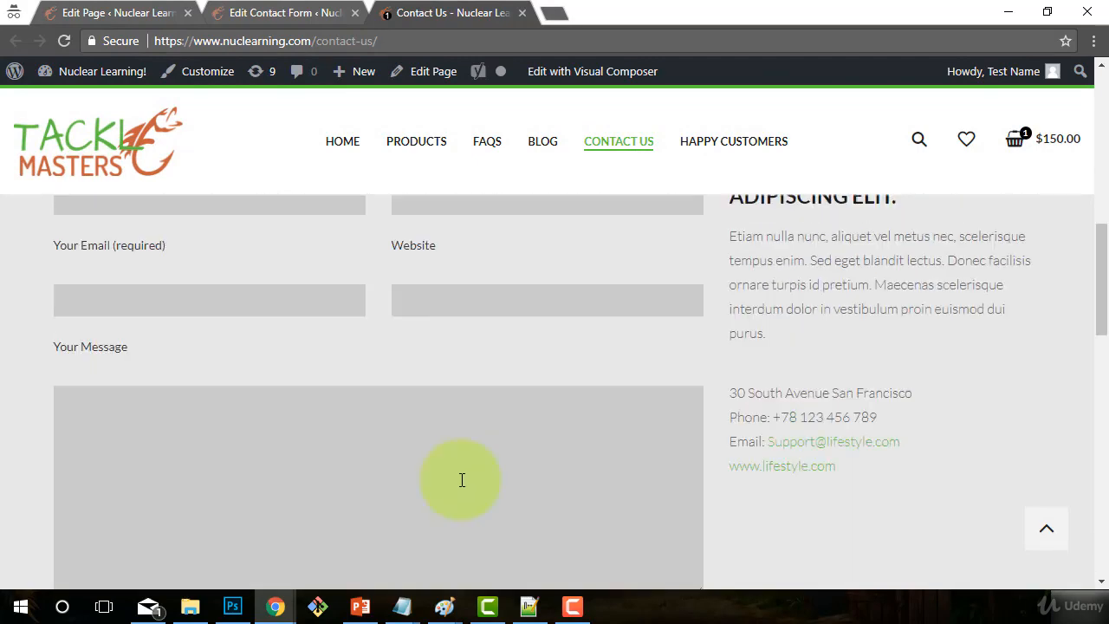
pyautogui.scroll(1, 323, 232)
pyautogui.scroll(-1, 385, 567)
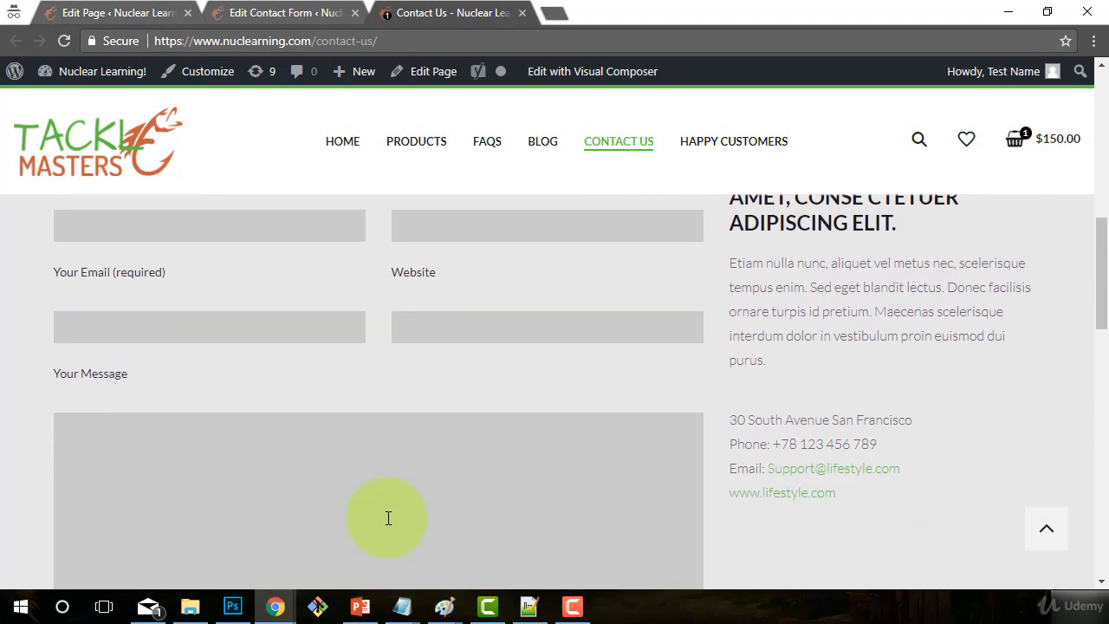
pyautogui.scroll(1, 388, 518)
pyautogui.click(149, 325)
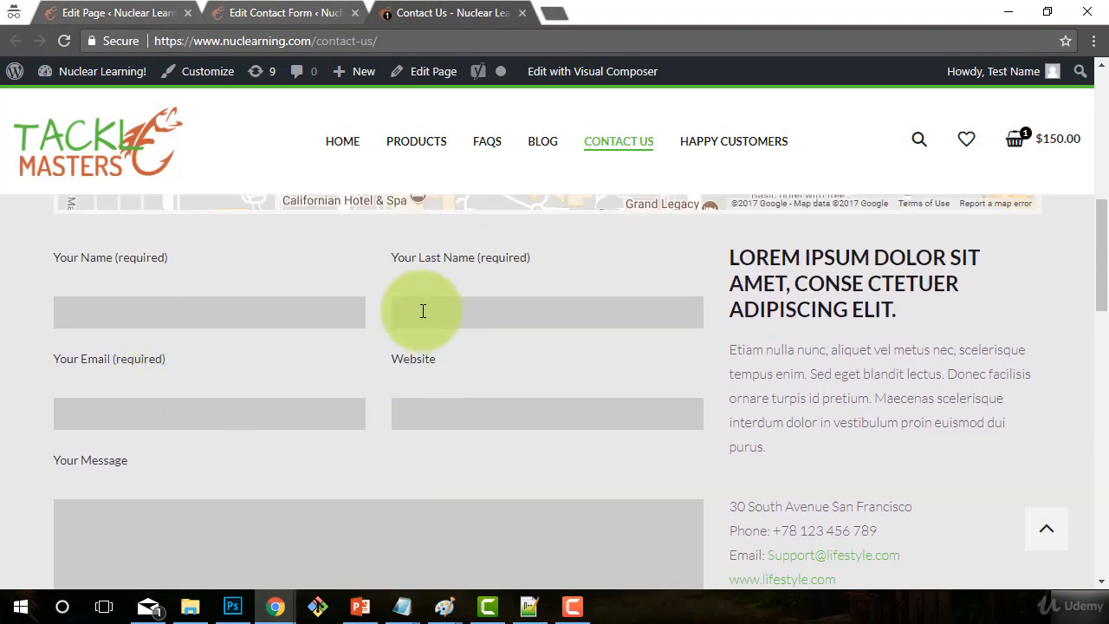
pyautogui.click(247, 419)
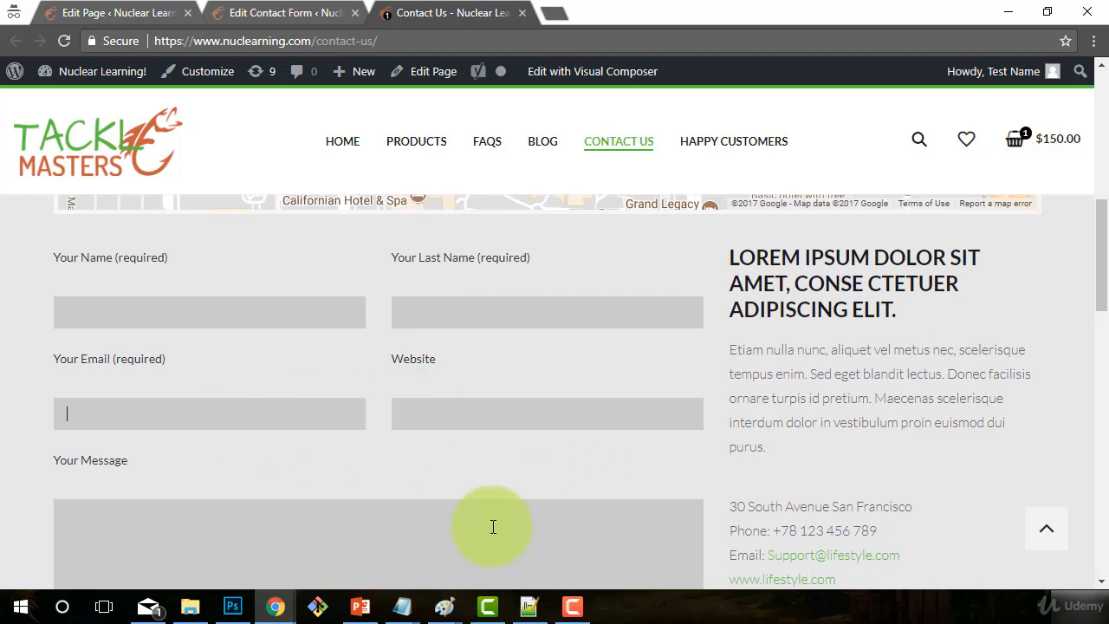
pyautogui.scroll(-1, 493, 524)
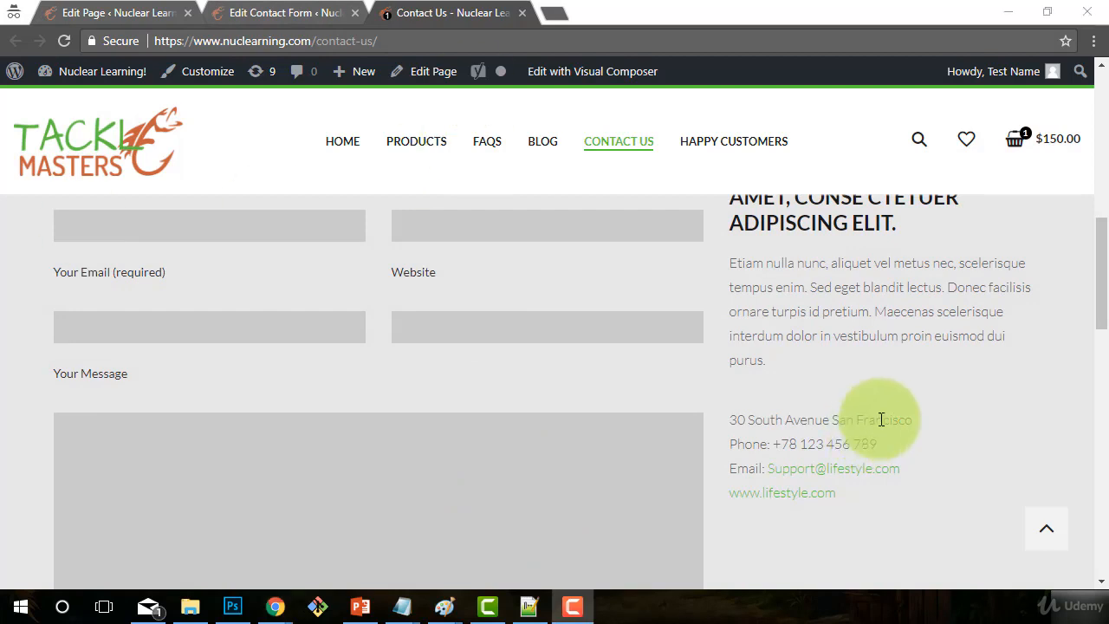
pyautogui.scroll(1, 878, 372)
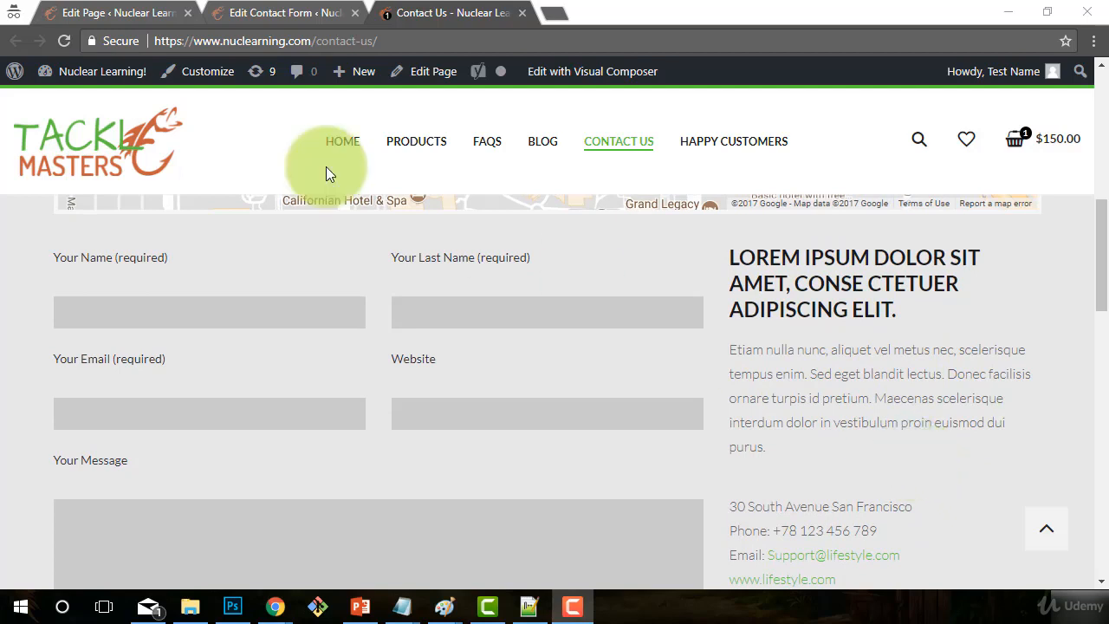
pyautogui.scroll(-1, 870, 464)
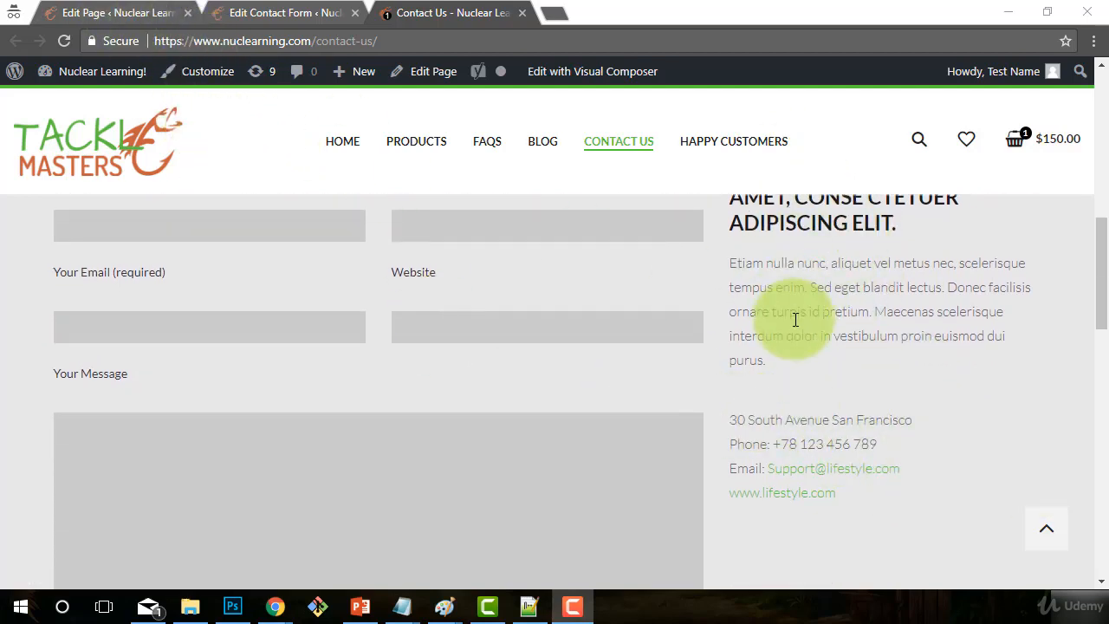
# - Return to the Contact Us page editor and open the custom heading beside Contact Form 7, selecting its placeholder text for replacement
pyautogui.click(149, 13)
pyautogui.scroll(-1, 470, 346)
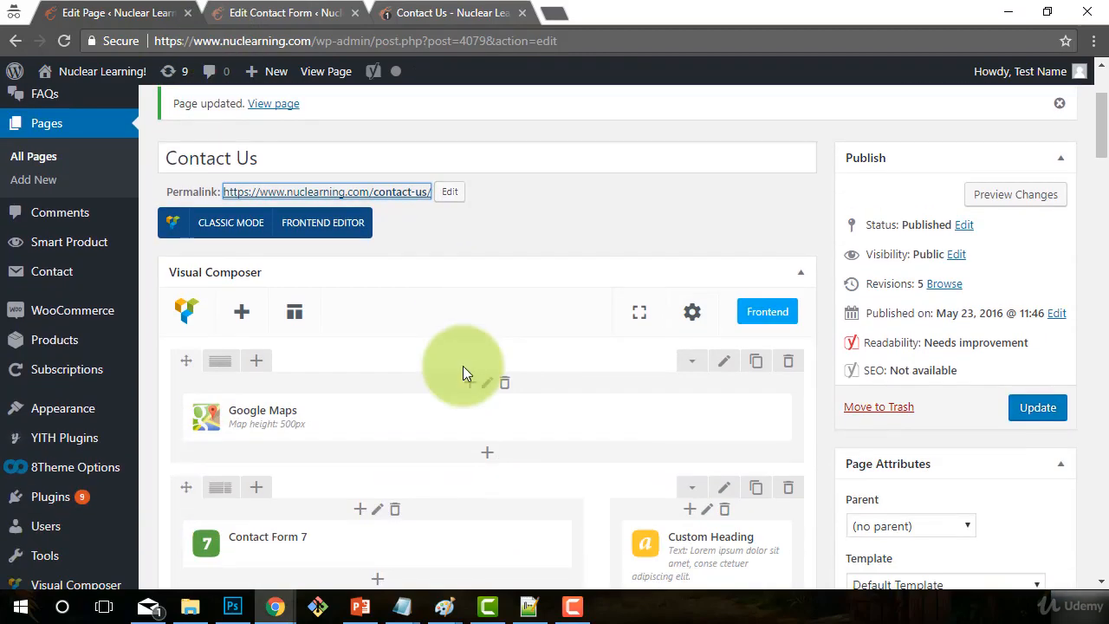
pyautogui.scroll(-3, 463, 366)
pyautogui.scroll(2, 438, 373)
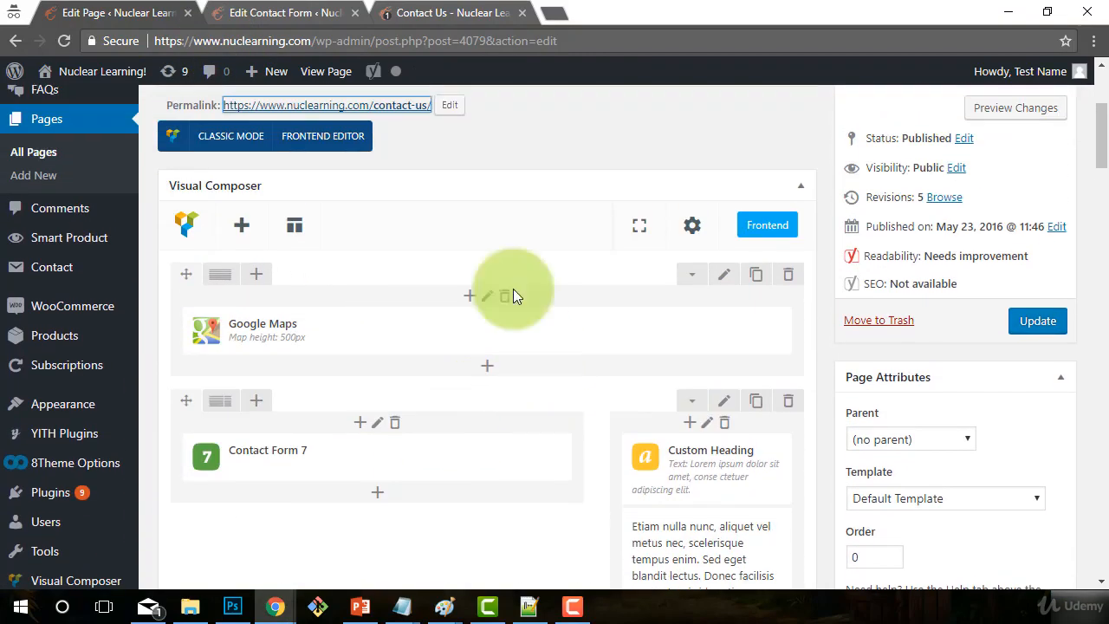
pyautogui.scroll(2, 384, 434)
pyautogui.scroll(-2, 364, 441)
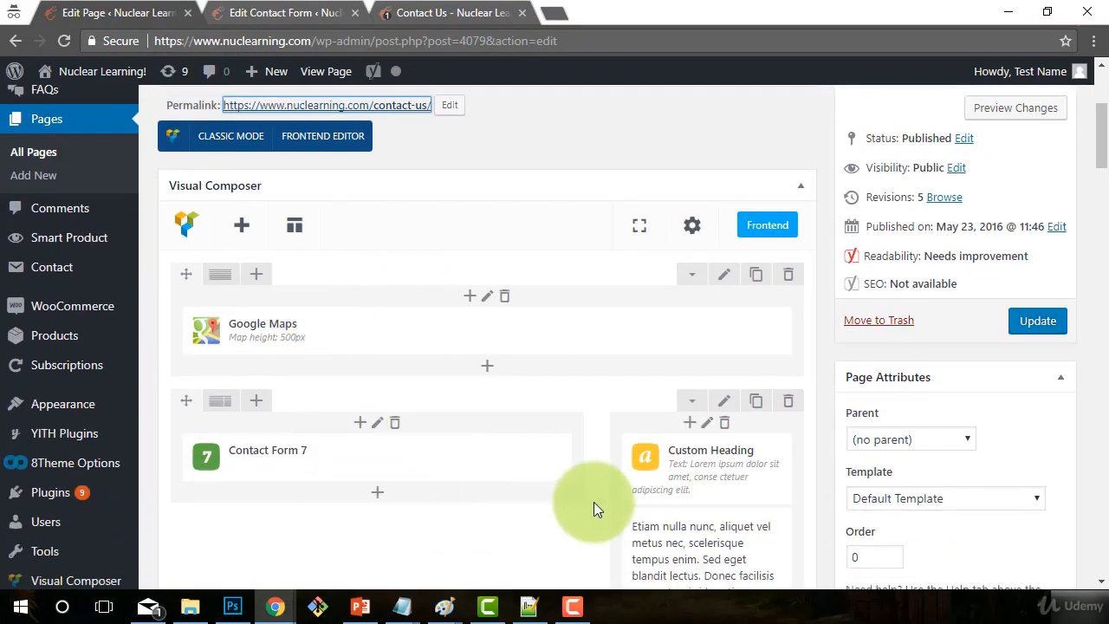
pyautogui.scroll(-2, 595, 507)
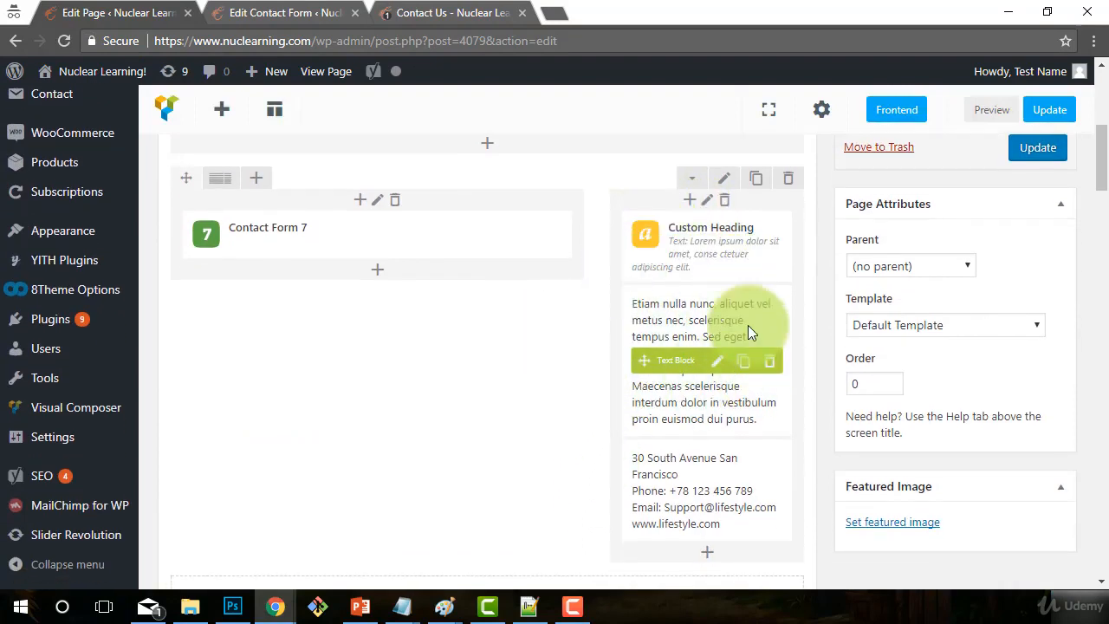
pyautogui.click(721, 248)
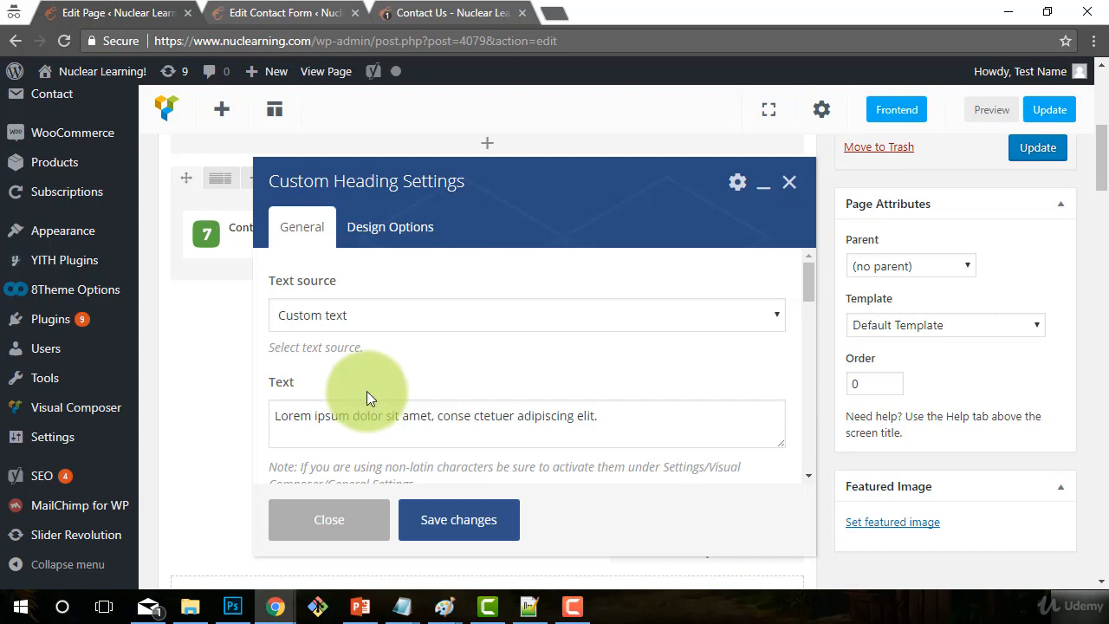
pyautogui.moveTo(598, 416); pyautogui.dragTo(193, 354)
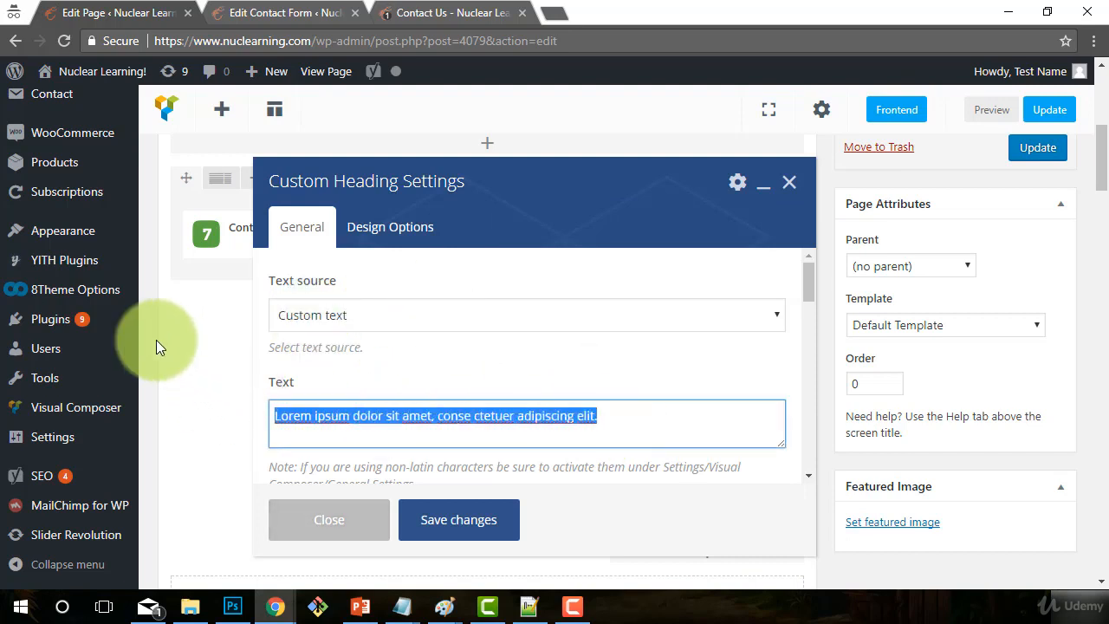
pyautogui.write('Contact Us If you Have')
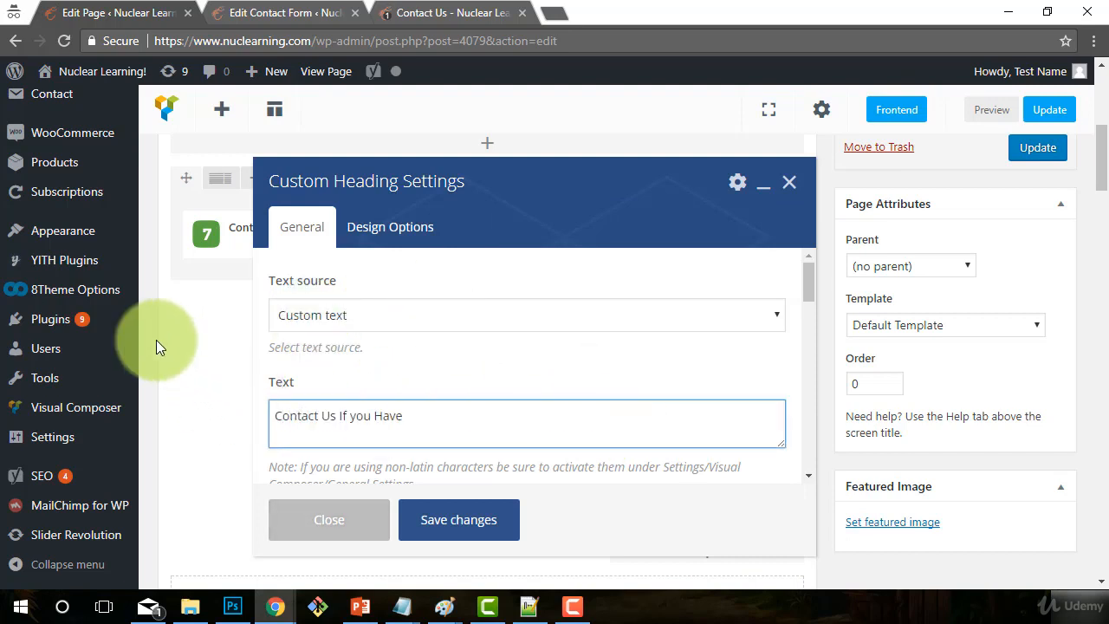
pyautogui.press('BackSpace')
pyautogui.press('BackSpace')
pyautogui.press('BackSpace')
pyautogui.press('BackSpace')
pyautogui.press('BackSpace')
pyautogui.press('BackSpace')
pyautogui.press('BackSpace')
pyautogui.press('BackSpace')
pyautogui.press('BackSpace')
pyautogui.press('BackSpace')
pyautogui.press('BackSpace')
pyautogui.press('BackSpace')
pyautogui.press('BackSpace')
pyautogui.press('BackSpace')
pyautogui.press('BackSpace')
pyautogui.press('BackSpace')
pyautogui.press('BackSpace')
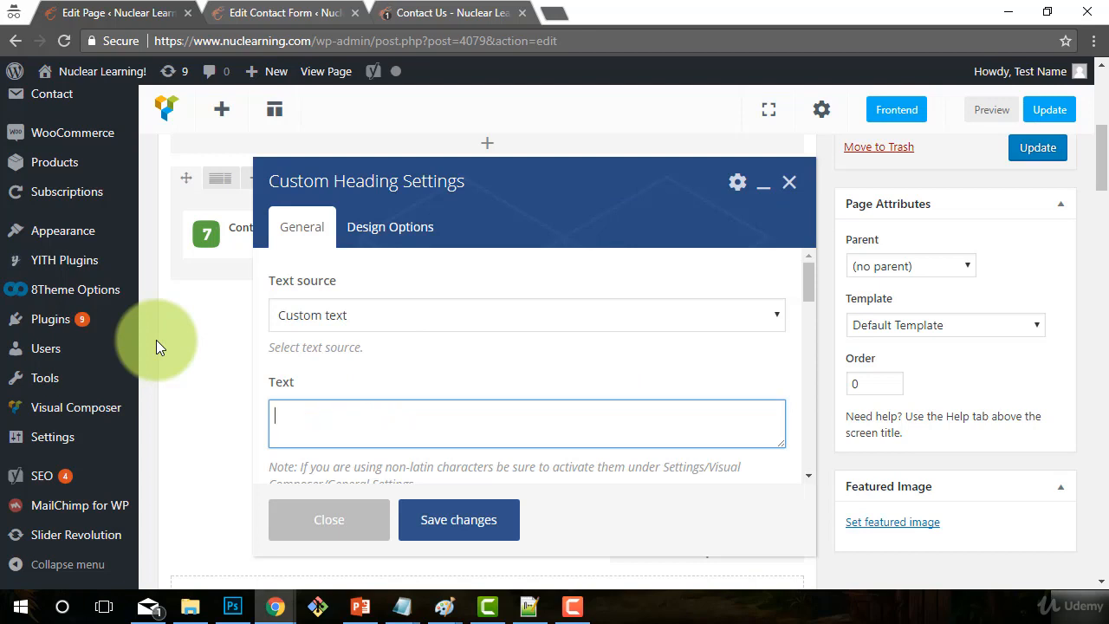
# - Set the custom heading's text to "Have Any Suggestions? Questions? Contact Us!" and save the element
pyautogui.write('Have Any Suggestions?  Questions? Contact Us!')
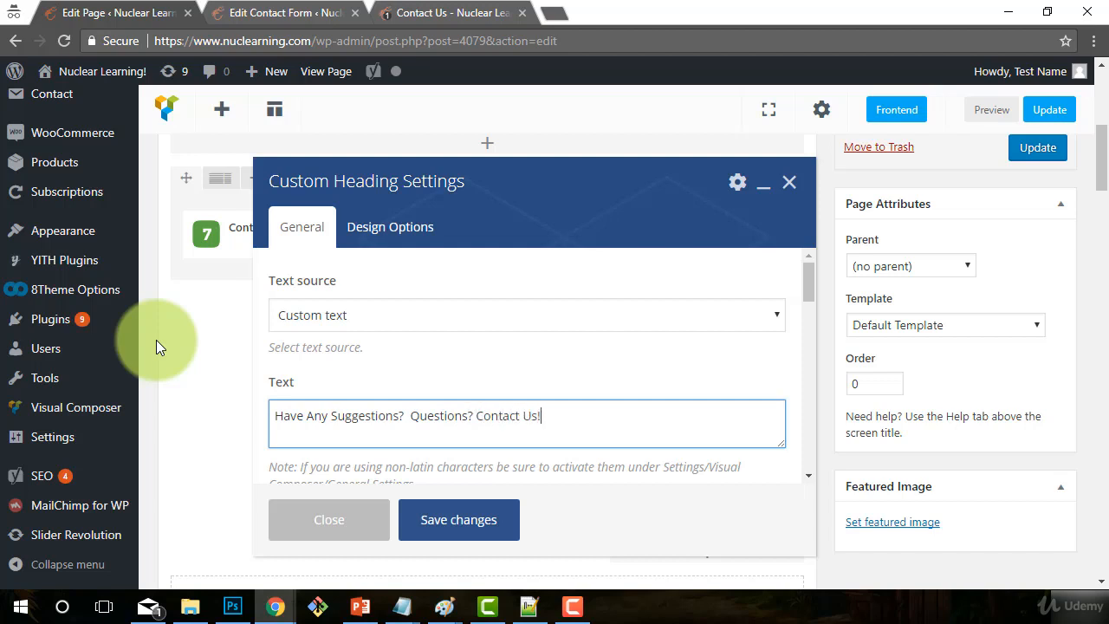
pyautogui.click(438, 524)
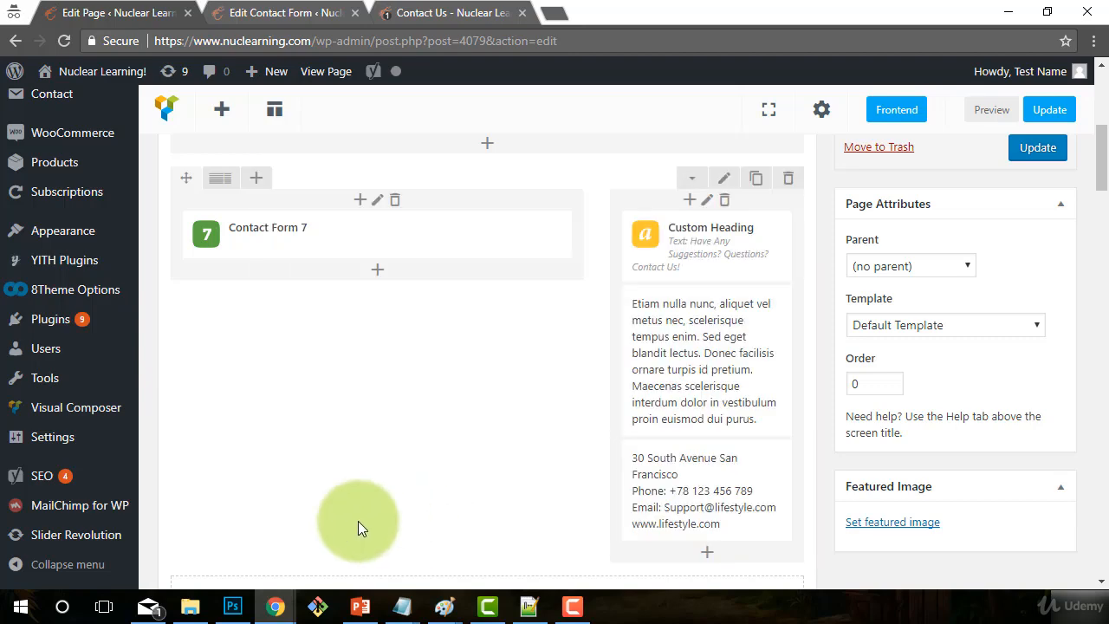
# - Replace the two placeholder text blocks below the heading with a customer service message and the business contact details, then update the page
pyautogui.click(719, 362)
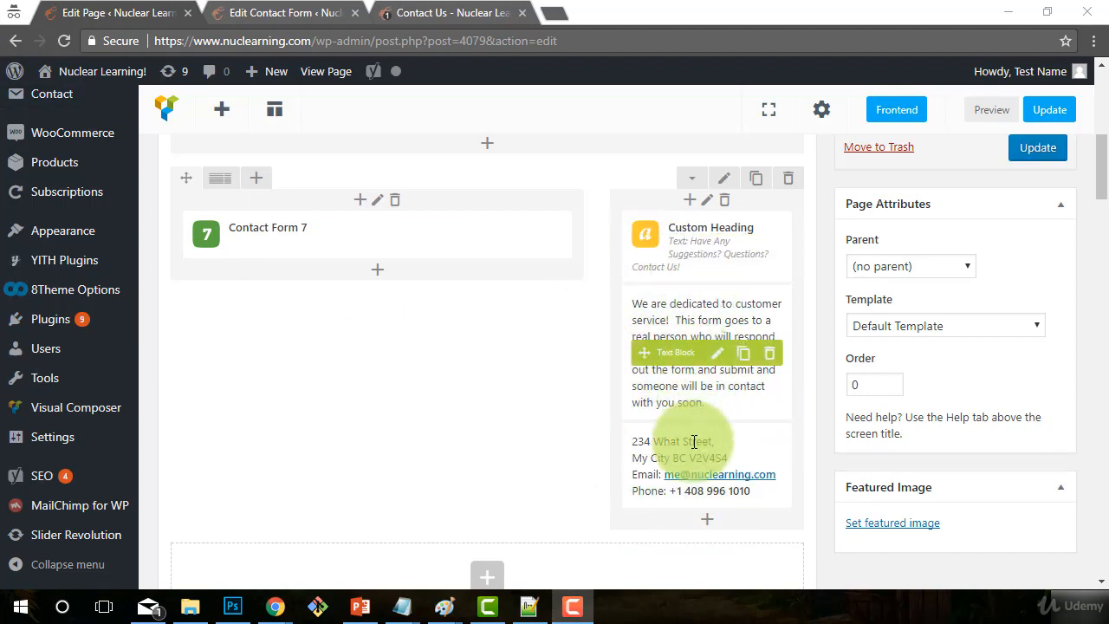
pyautogui.click(1035, 149)
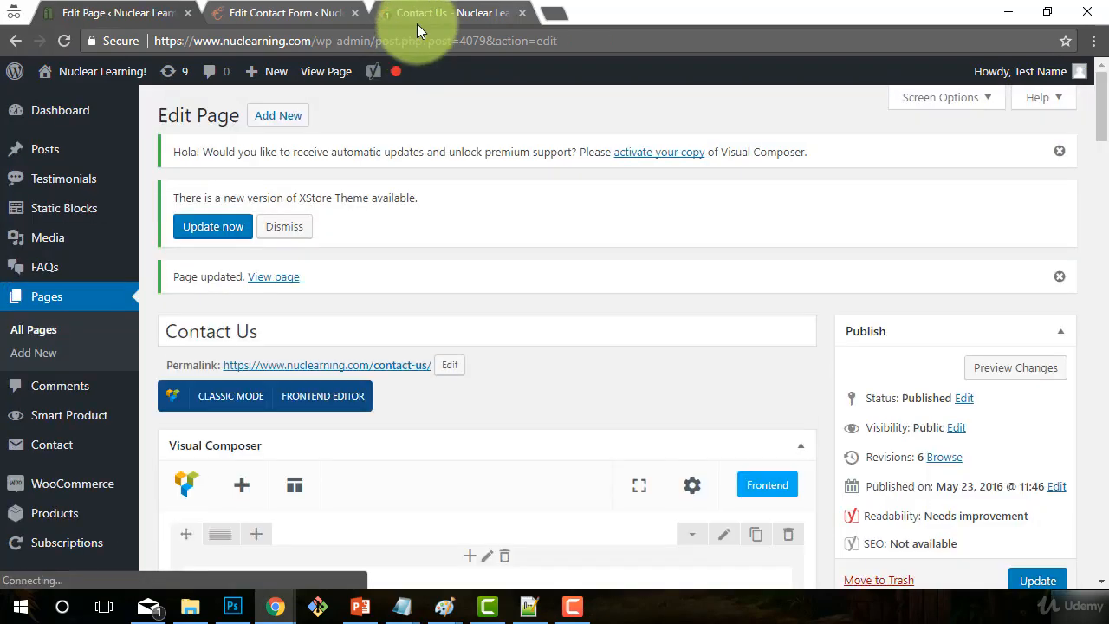
# - Check the updated live Contact Us page, reviewing the new heading, message and contact details beside the form down to its send button
pyautogui.click(417, 18)
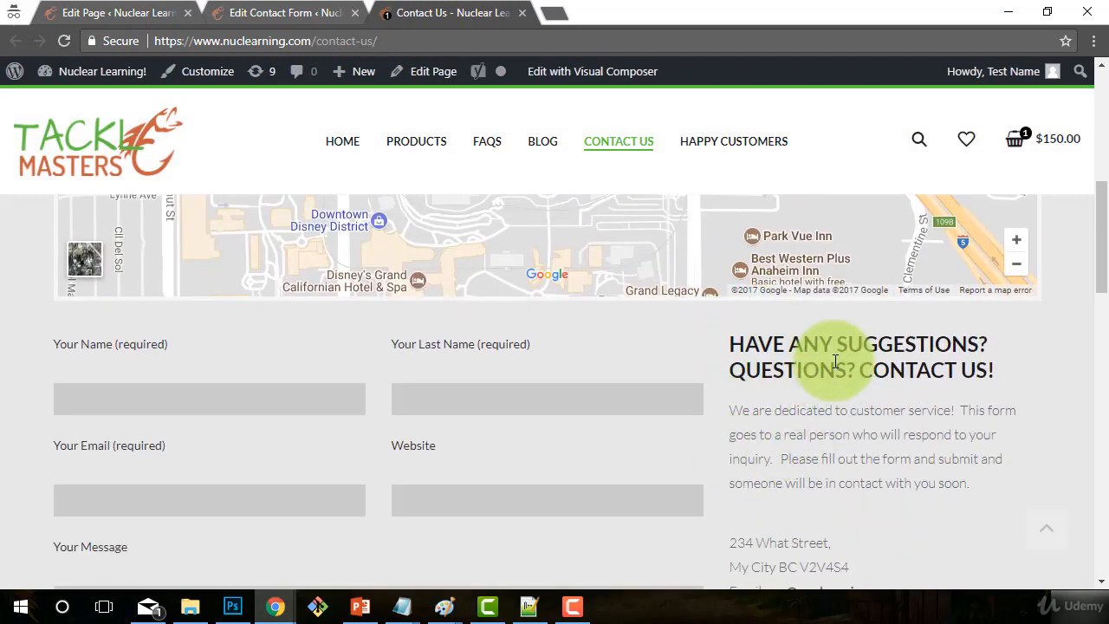
pyautogui.scroll(-1, 849, 346)
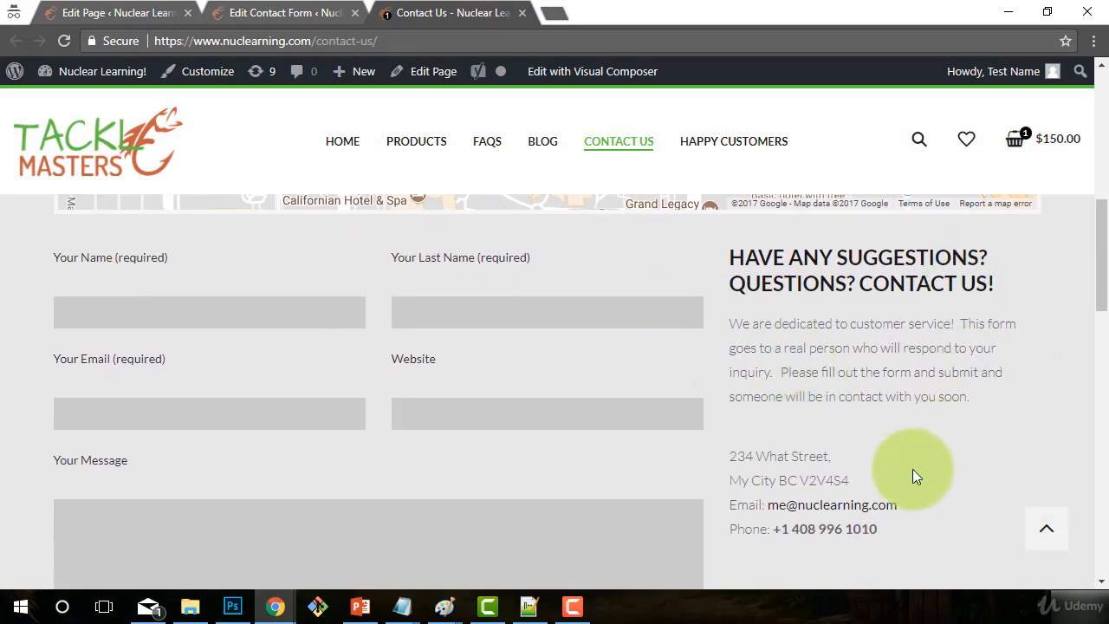
pyautogui.scroll(-1, 901, 476)
pyautogui.scroll(-2, 701, 488)
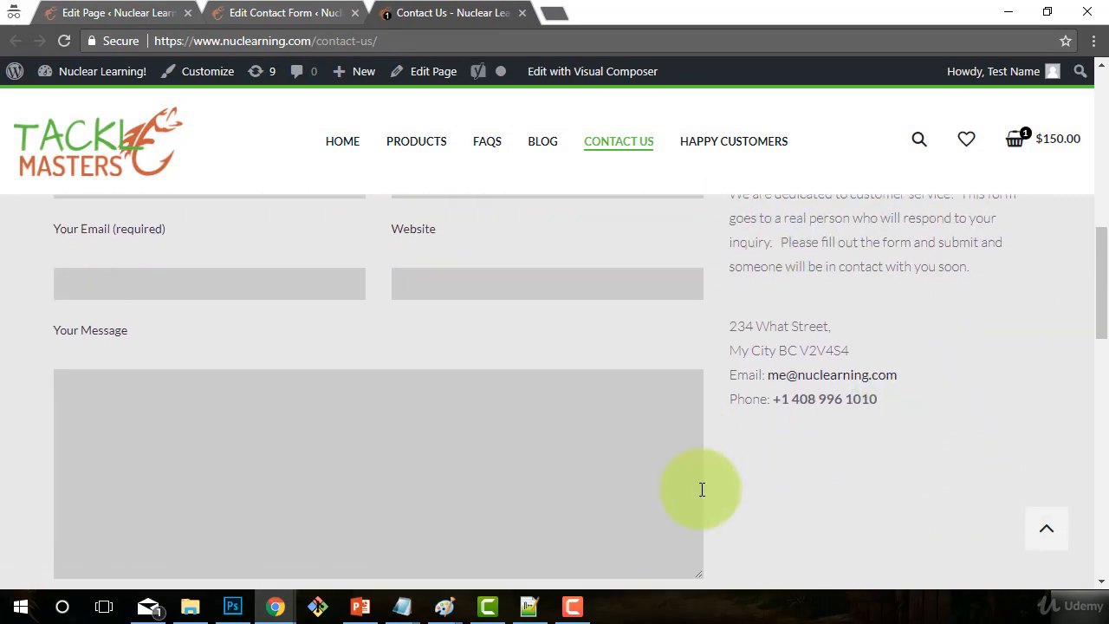
pyautogui.scroll(2, 161, 391)
pyautogui.scroll(2, 260, 390)
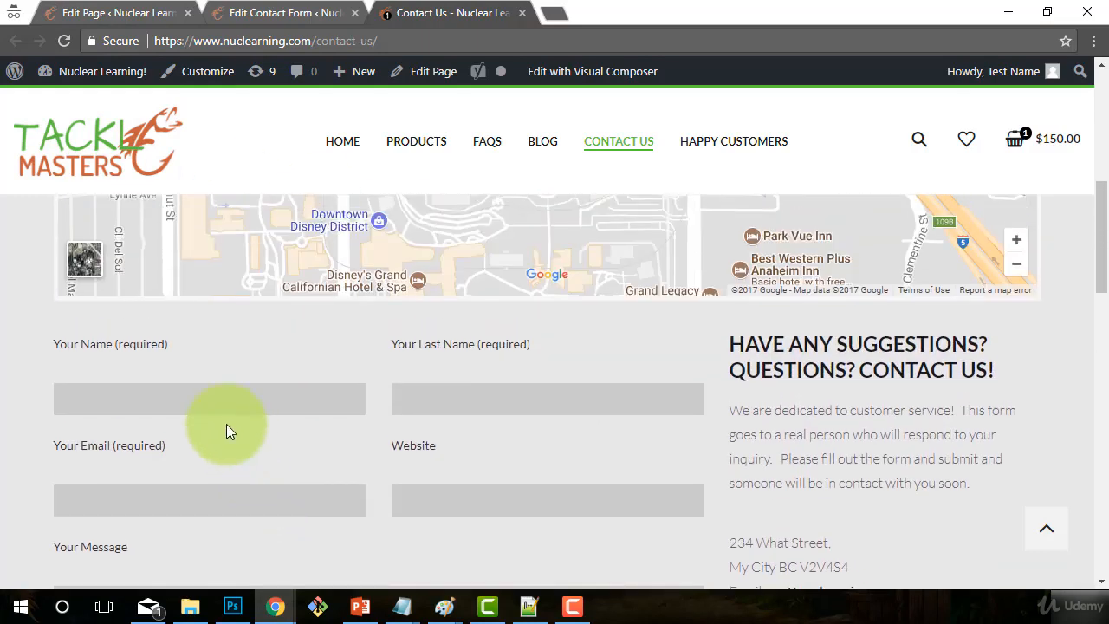
pyautogui.click(230, 397)
pyautogui.scroll(-2, 507, 280)
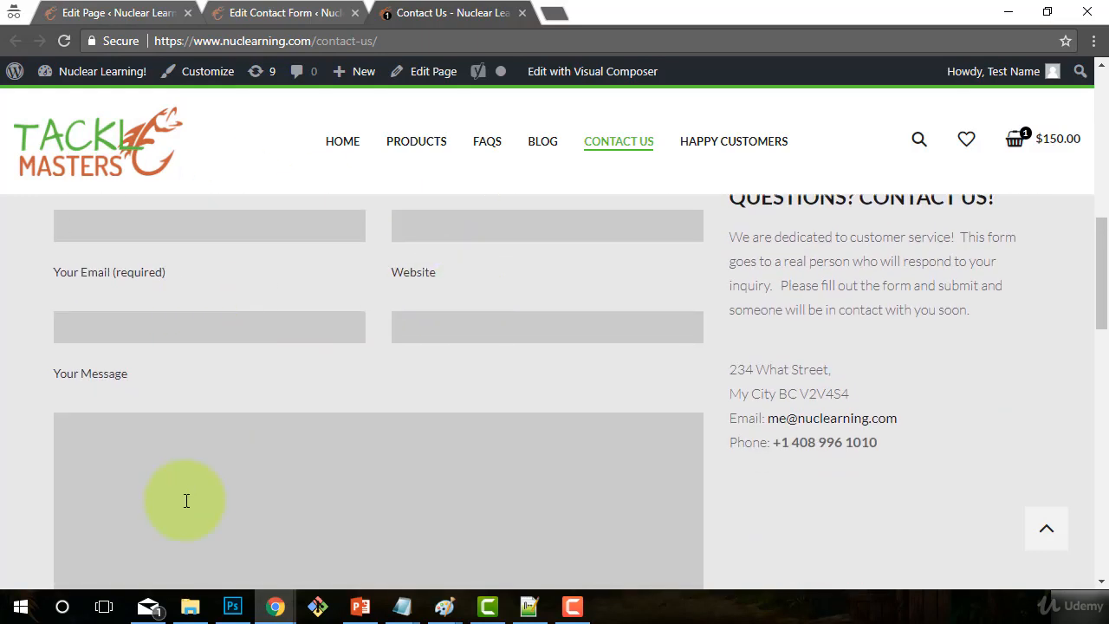
pyautogui.scroll(-2, 187, 495)
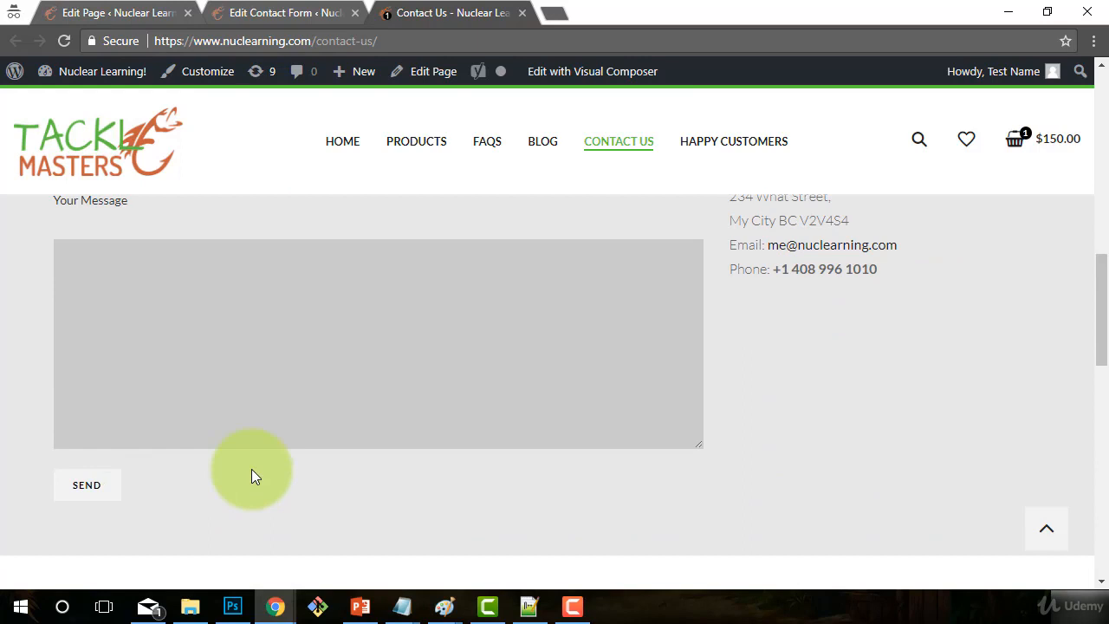
pyautogui.scroll(3, 338, 472)
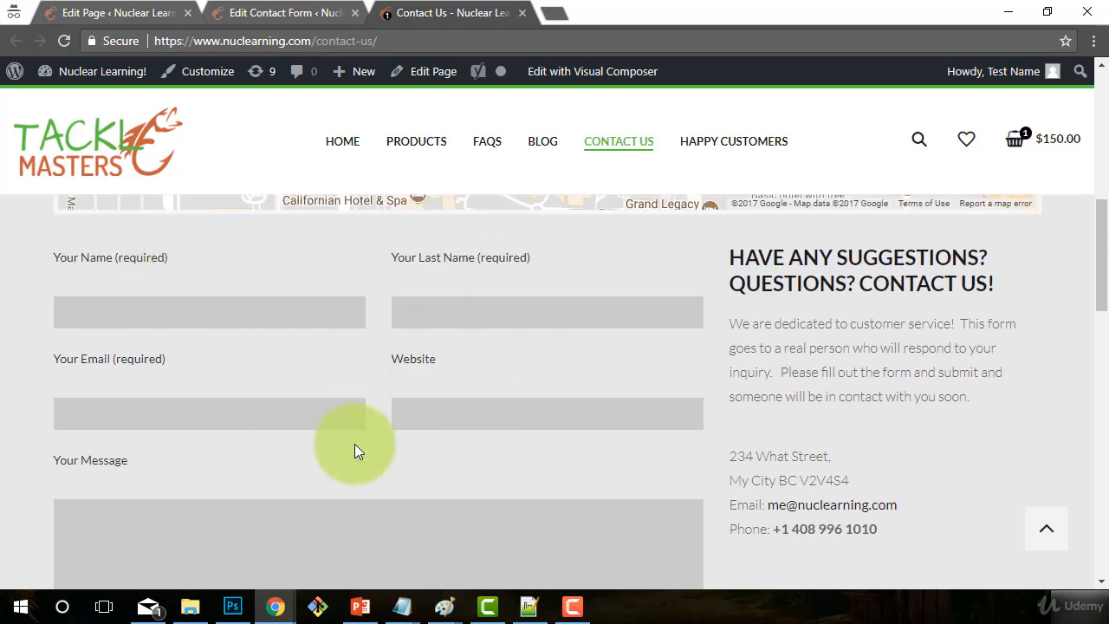
pyautogui.scroll(-2, 909, 475)
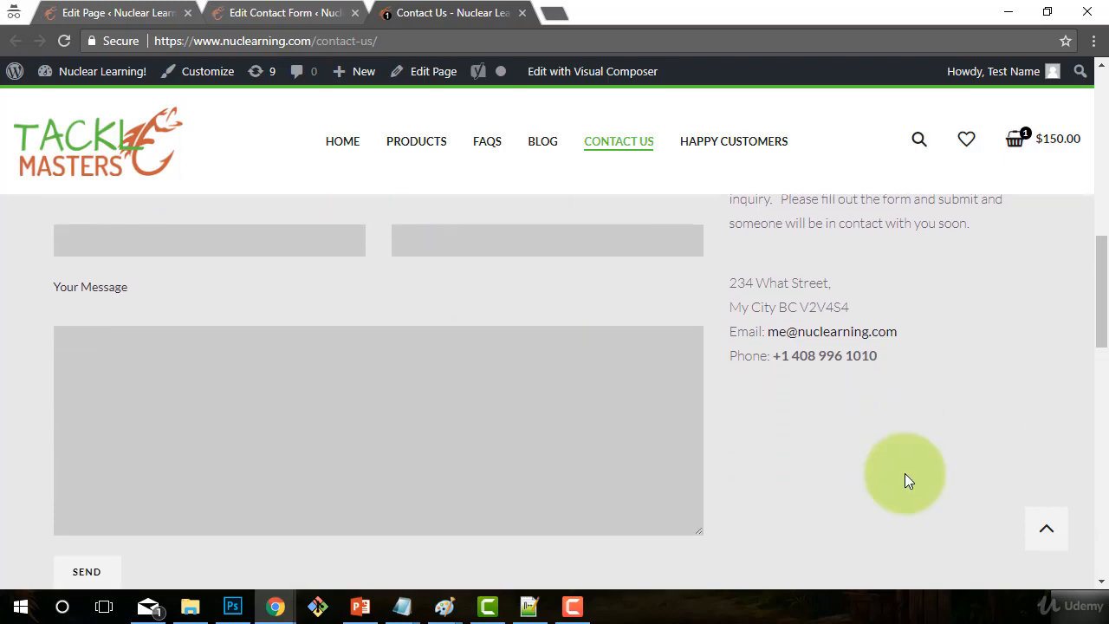
pyautogui.scroll(2, 905, 473)
pyautogui.scroll(-2, 913, 478)
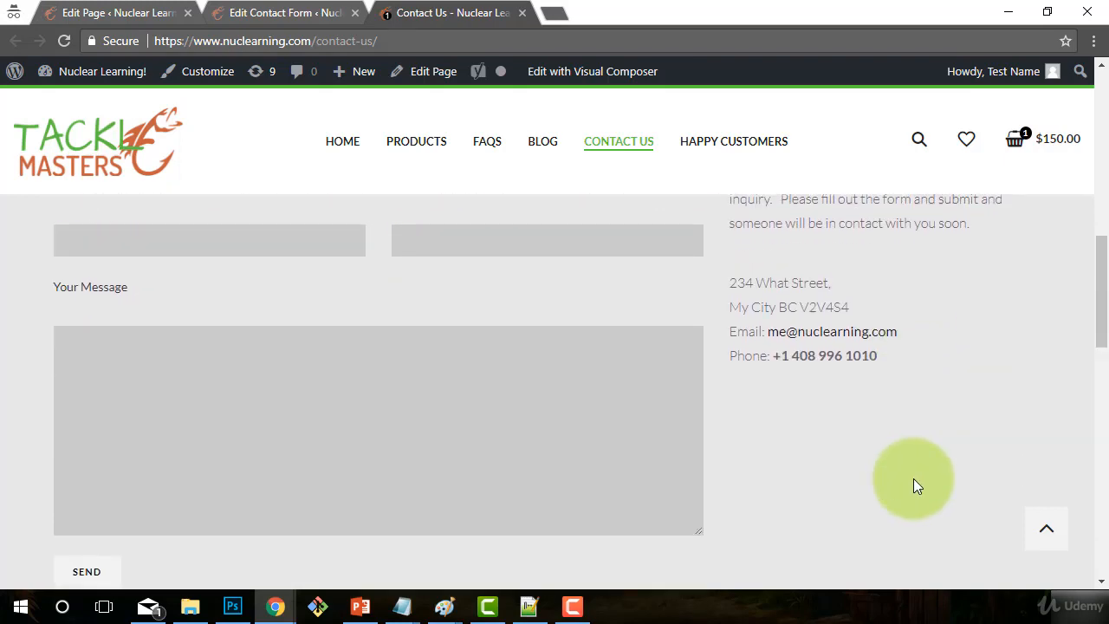
pyautogui.scroll(3, 913, 479)
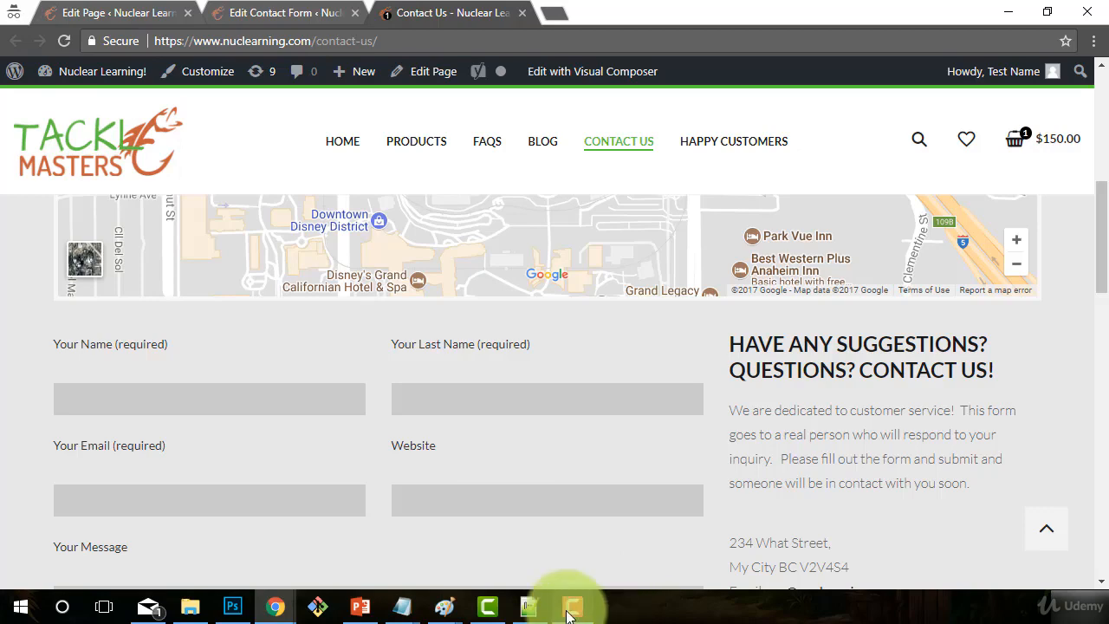
# - Look over the whole live page from the Contact Us banner and map down to the product lists and newsletter box
pyautogui.scroll(1, 780, 477)
pyautogui.scroll(6, 777, 492)
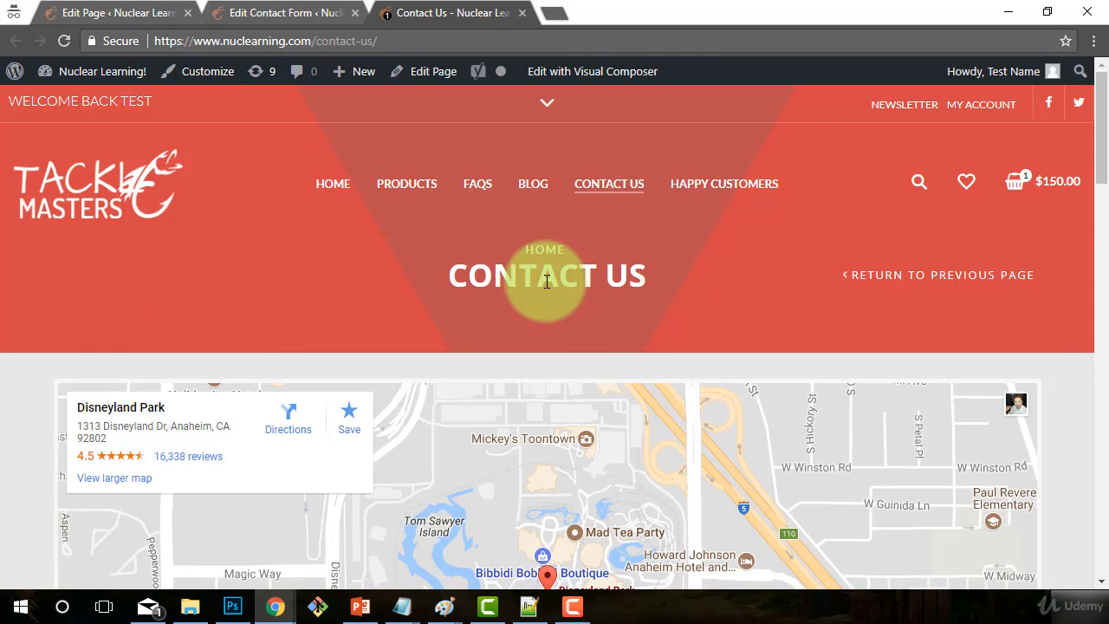
pyautogui.scroll(-12, 765, 372)
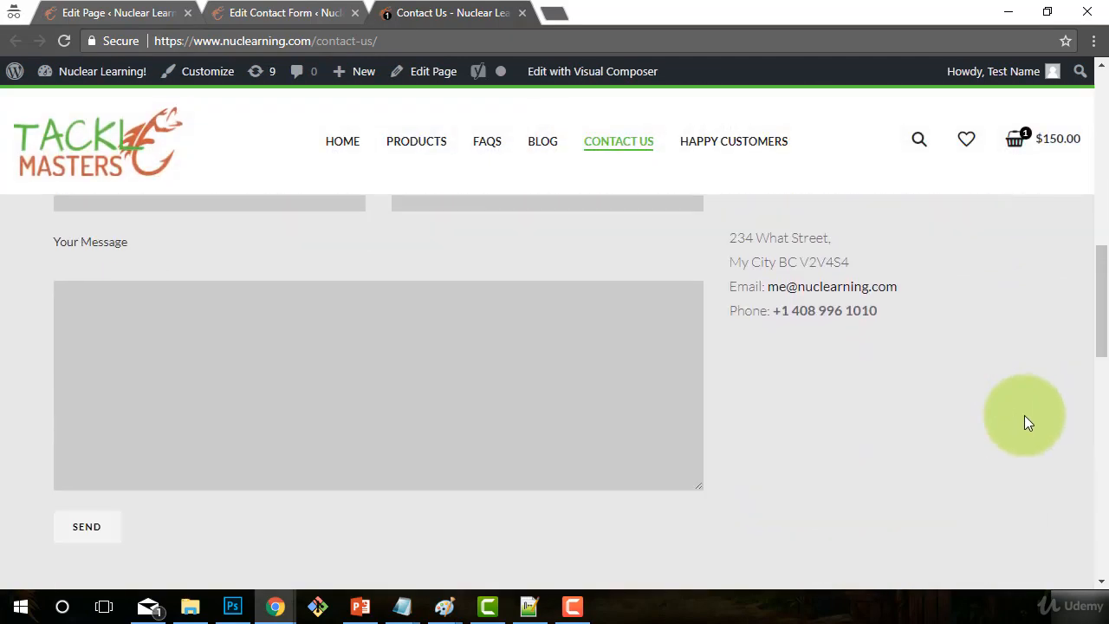
pyautogui.scroll(-2, 1018, 418)
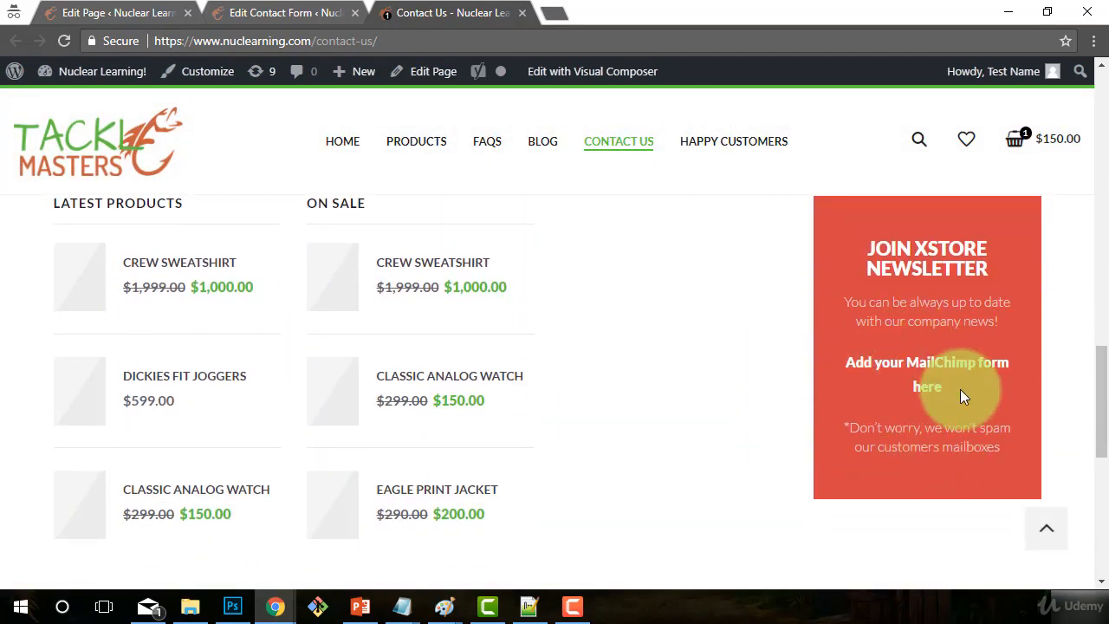